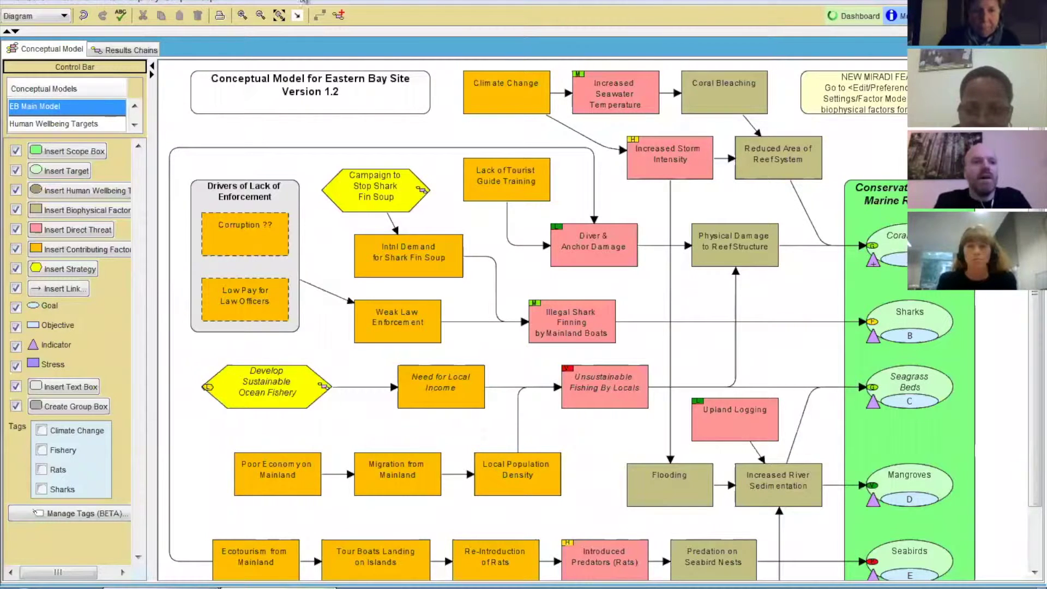
Switch to the Reports view and read through its introduction on report types and data export.
{"action": "left_click", "coordinate": [63, 17]}
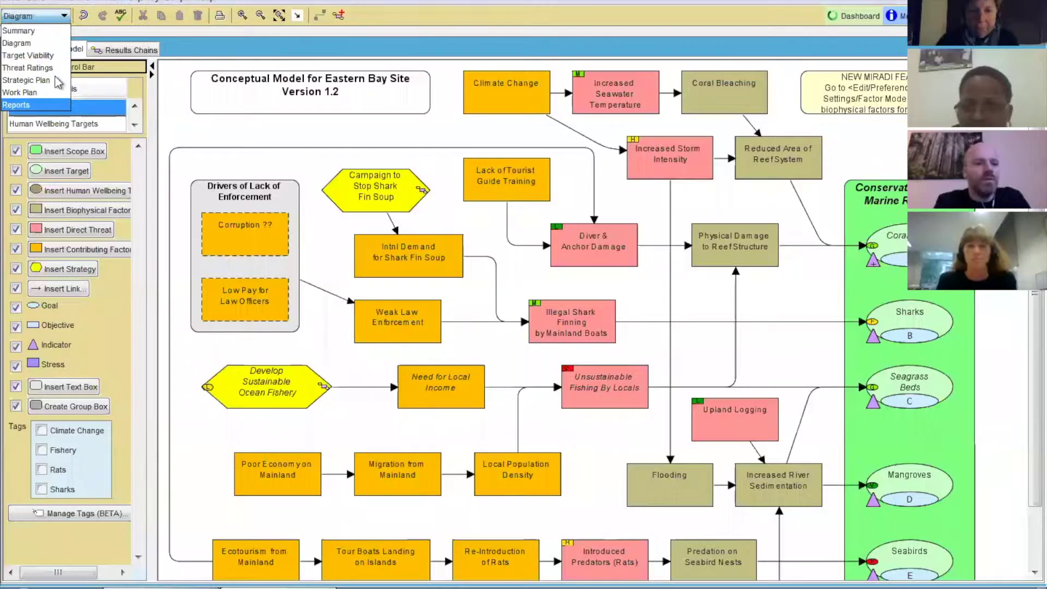
{"action": "left_click", "coordinate": [47, 105]}
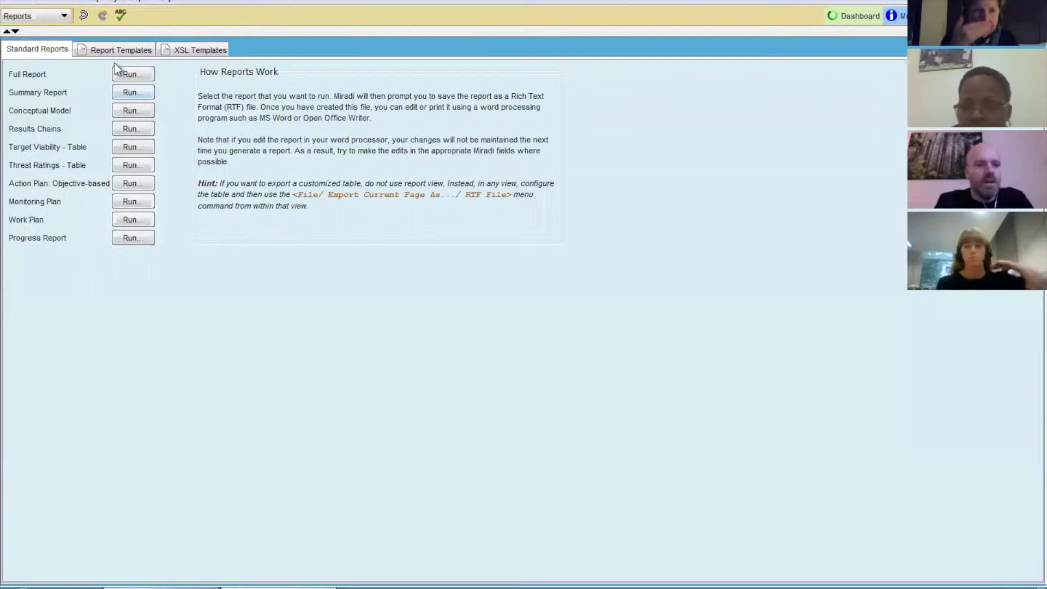
{"action": "left_click", "coordinate": [15, 31]}
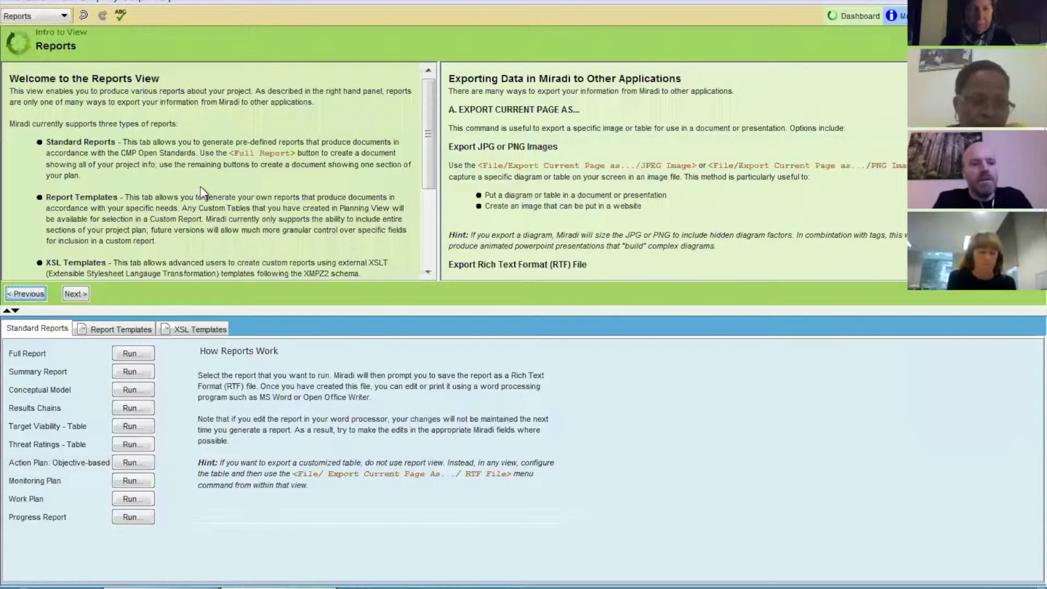
{"action": "left_click_drag", "start_coordinate": [337, 401], "coordinate": [343, 361]}
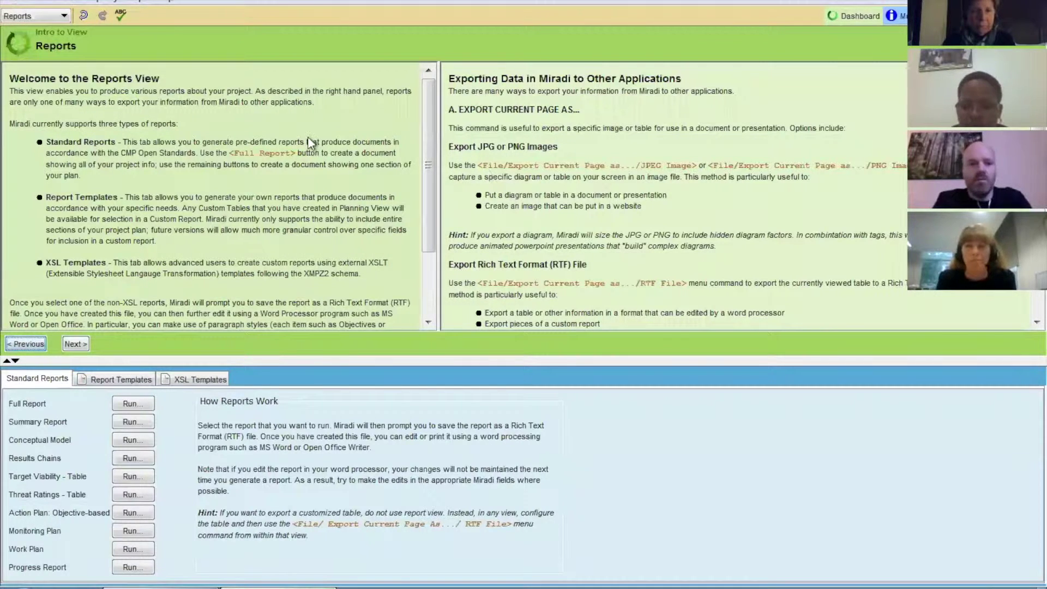
{"action": "left_click", "coordinate": [7, 361]}
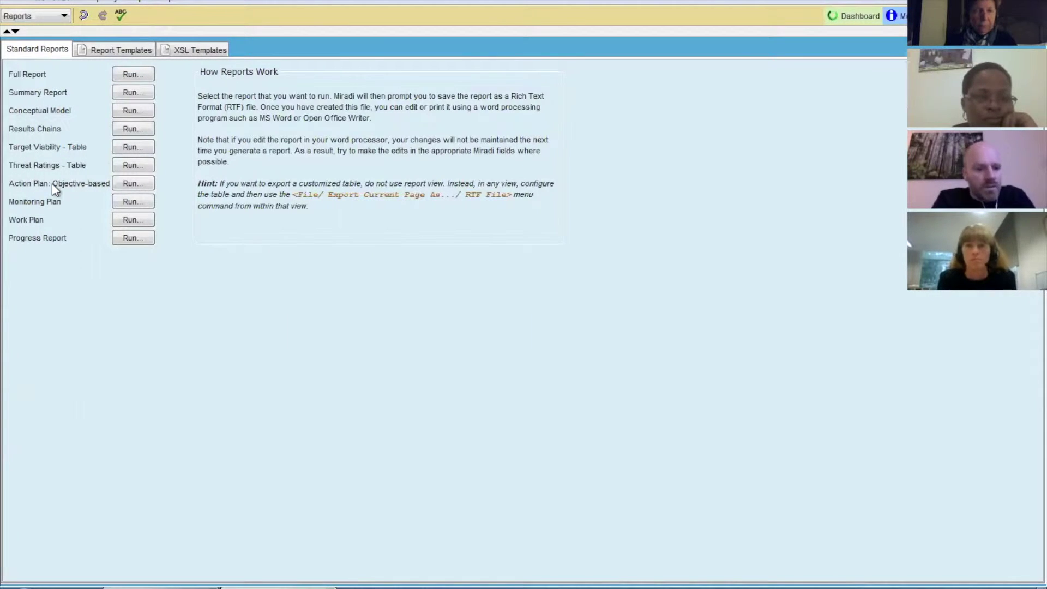
Run the standard Monitoring Plan report and save it as the Rich Text Format file MonPlan in the MUG folder.
{"action": "left_click", "coordinate": [139, 201]}
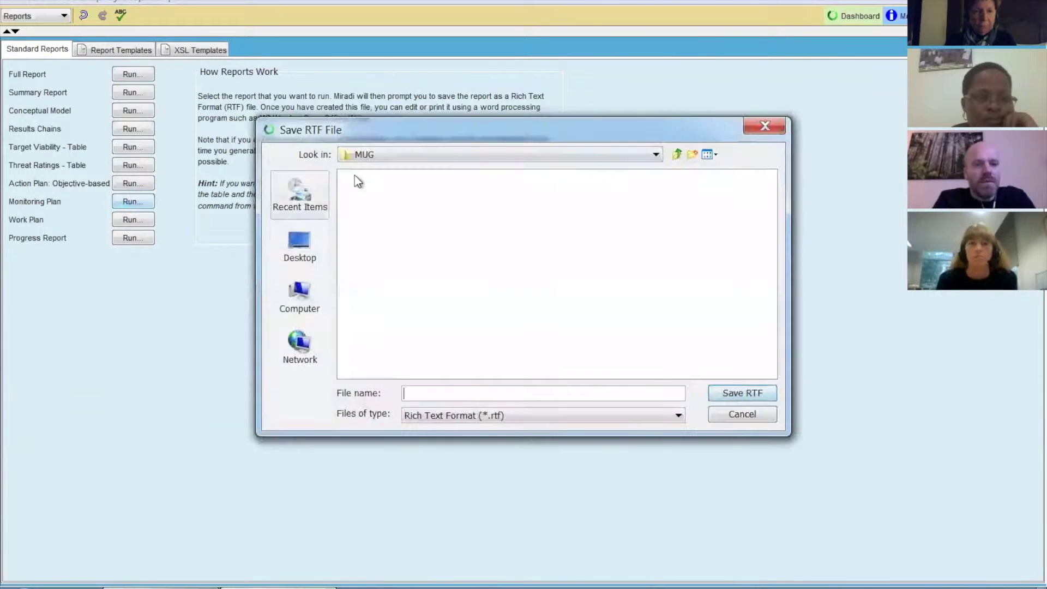
{"action": "left_click_drag", "start_coordinate": [433, 132], "coordinate": [443, 54]}
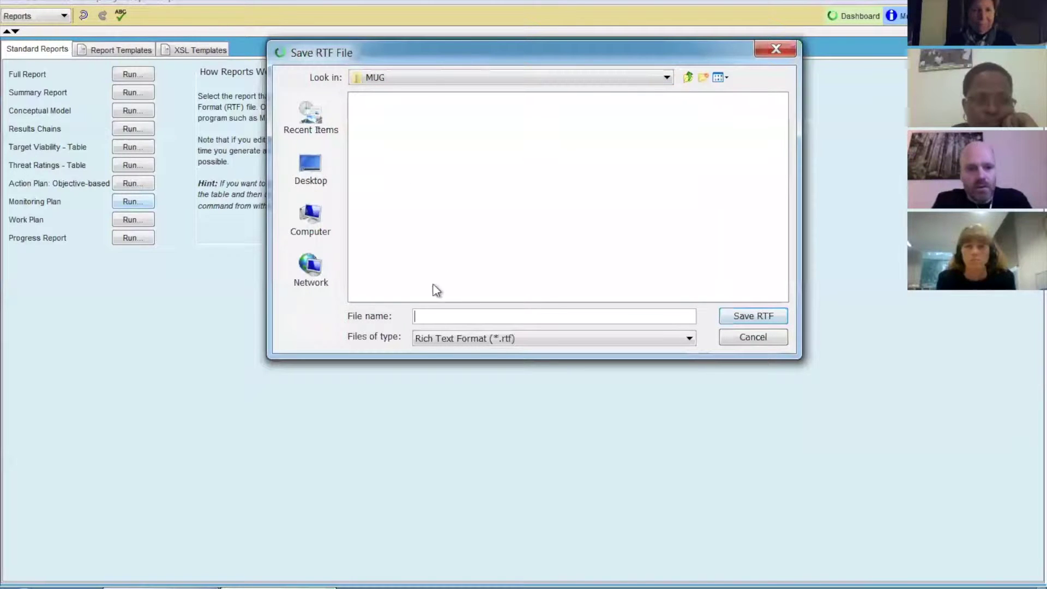
{"action": "type", "text": "onPlan"}
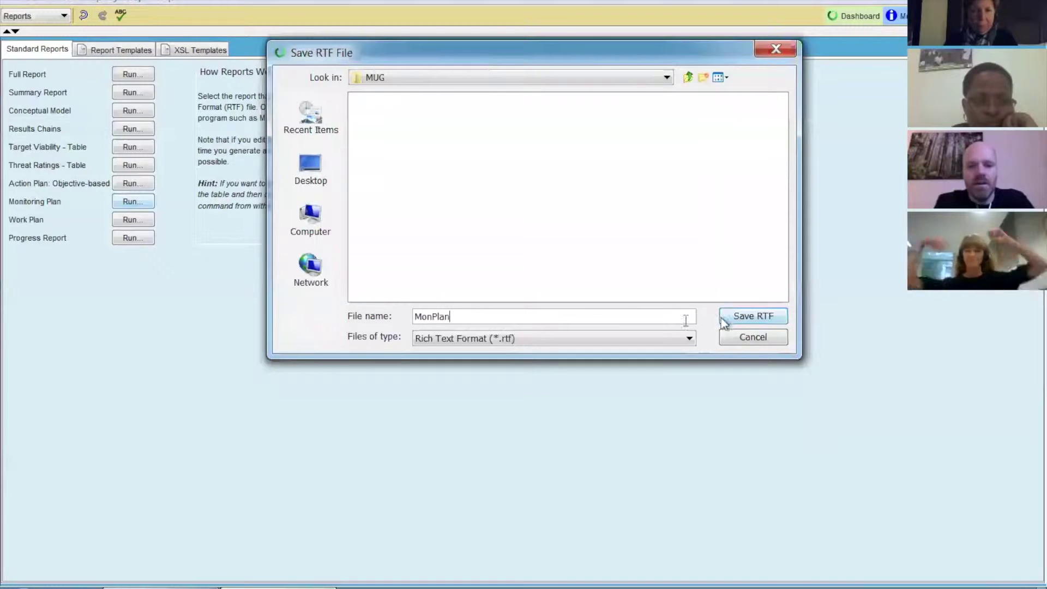
{"action": "left_click", "coordinate": [663, 339]}
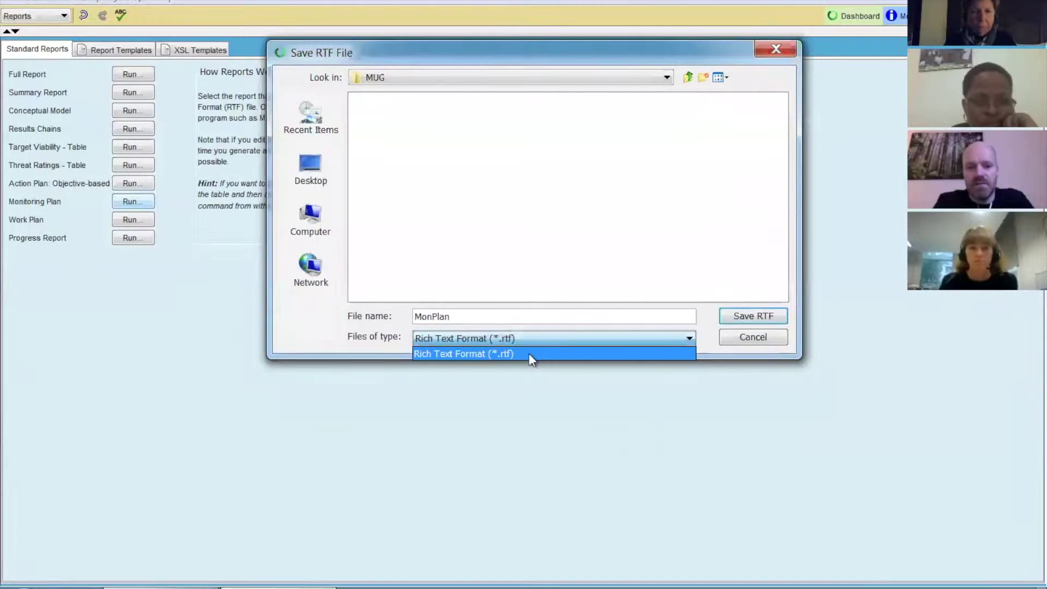
{"action": "left_click", "coordinate": [342, 334]}
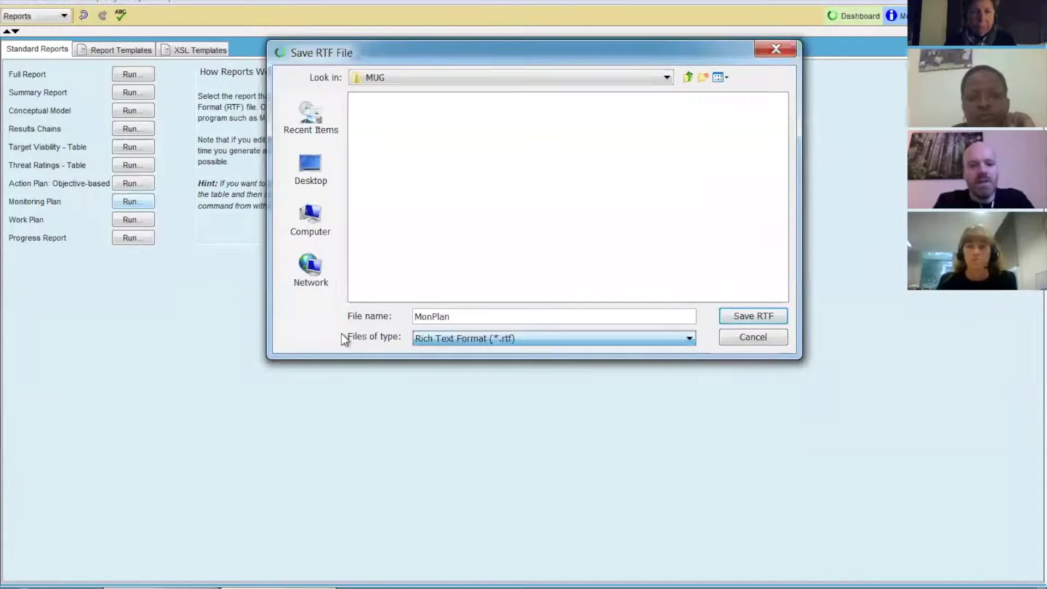
{"action": "left_click", "coordinate": [754, 314]}
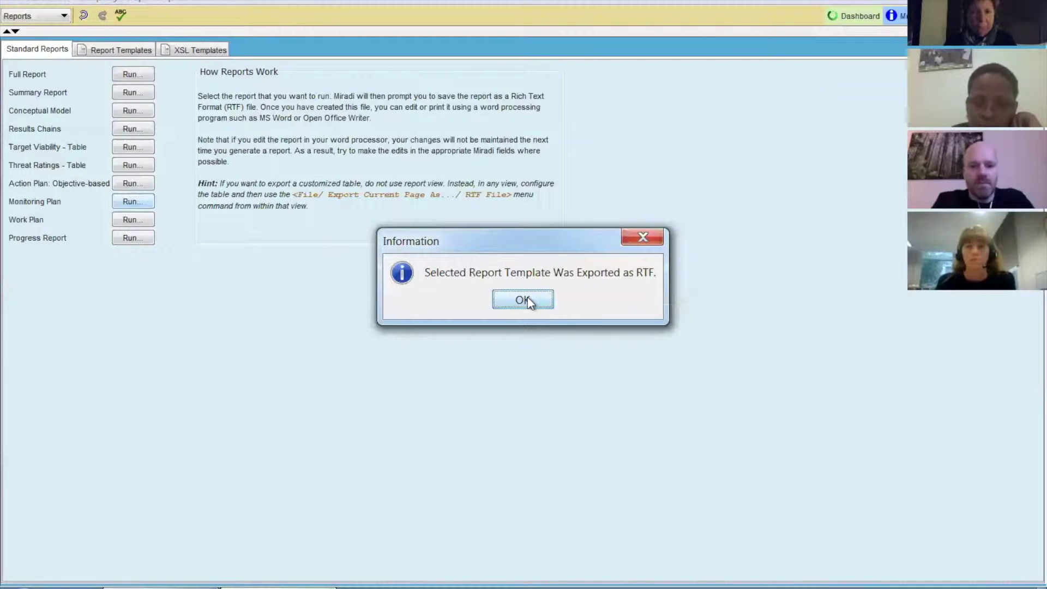
{"action": "left_click", "coordinate": [525, 299]}
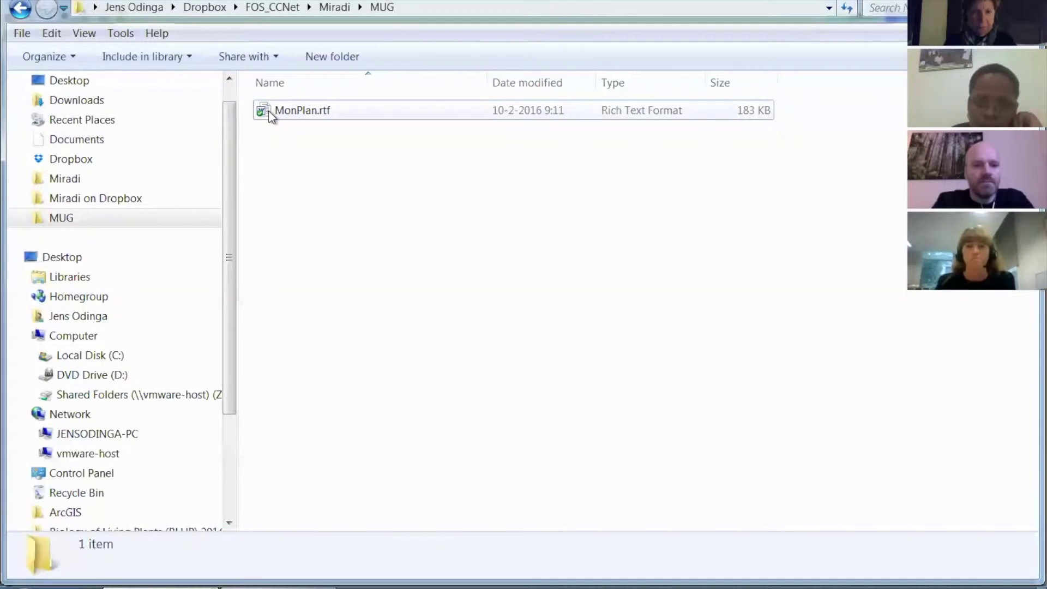
Open the exported MonPlan.rtf in Word and delete the Methods column from the monitoring plan table.
{"action": "left_click", "coordinate": [271, 115]}
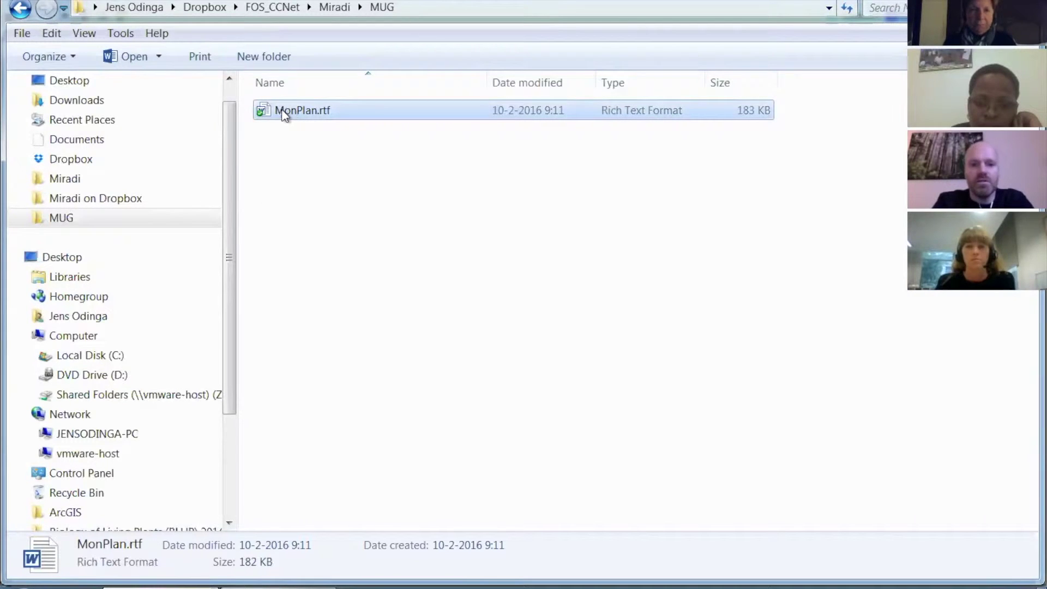
{"action": "double_click", "coordinate": [266, 109]}
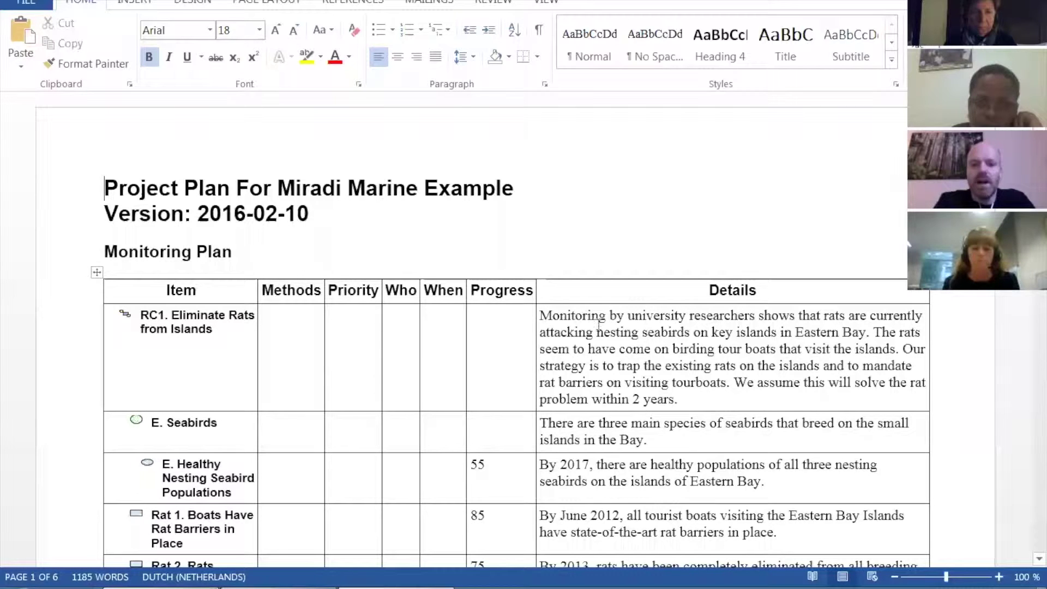
{"action": "left_click", "coordinate": [294, 275]}
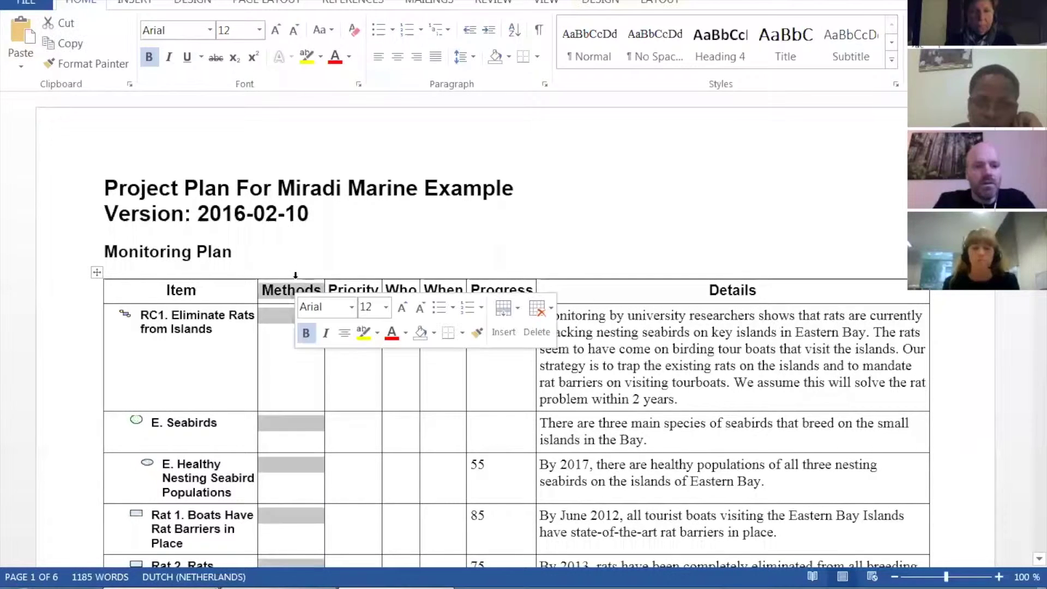
{"action": "left_click", "coordinate": [540, 332]}
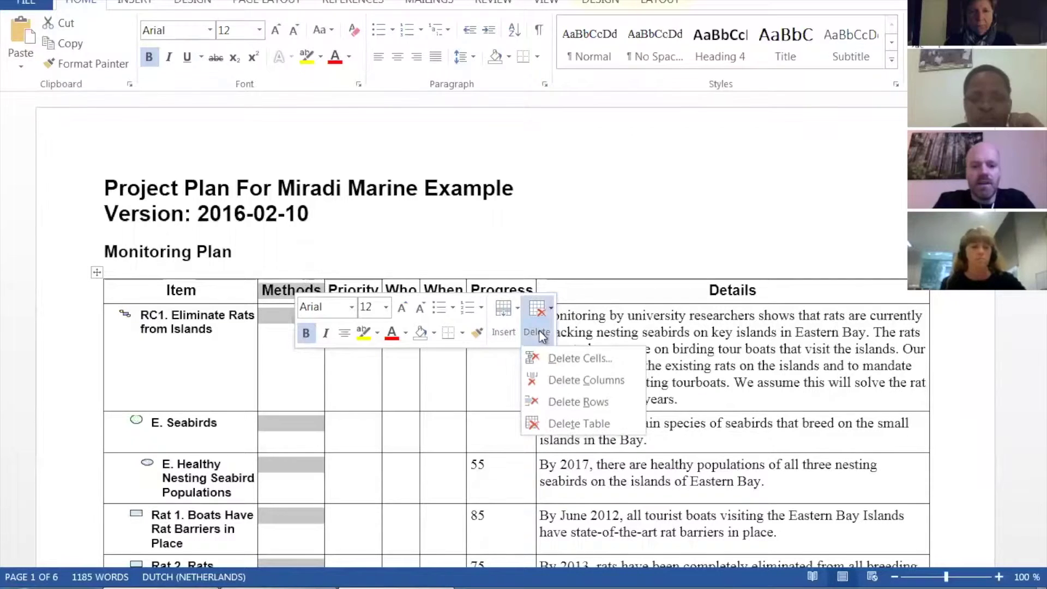
{"action": "left_click", "coordinate": [584, 377]}
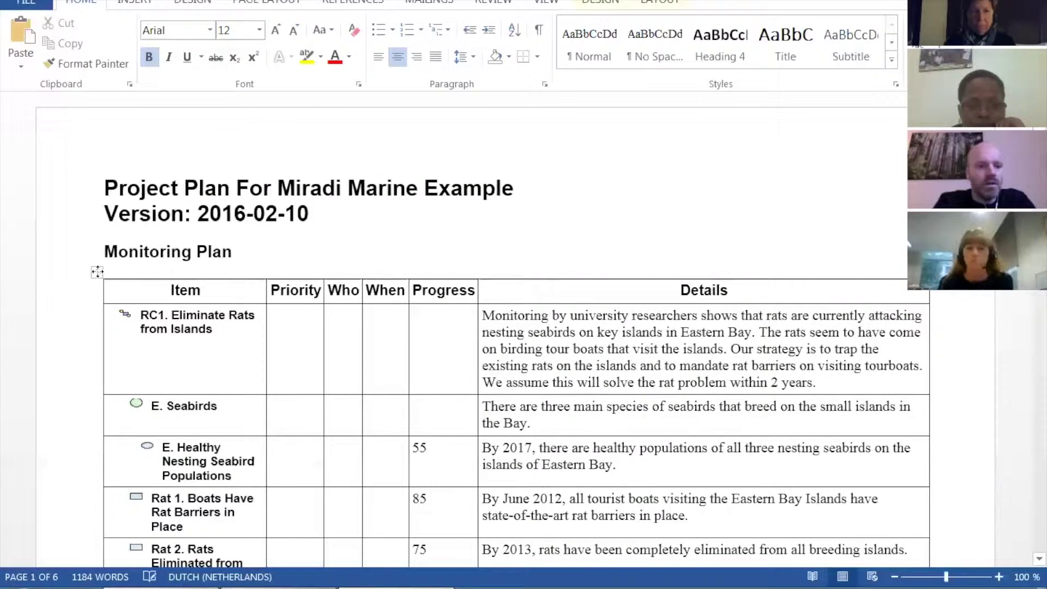
Format all text in the monitoring plan table as Arial, size 10.
{"action": "left_click", "coordinate": [97, 272]}
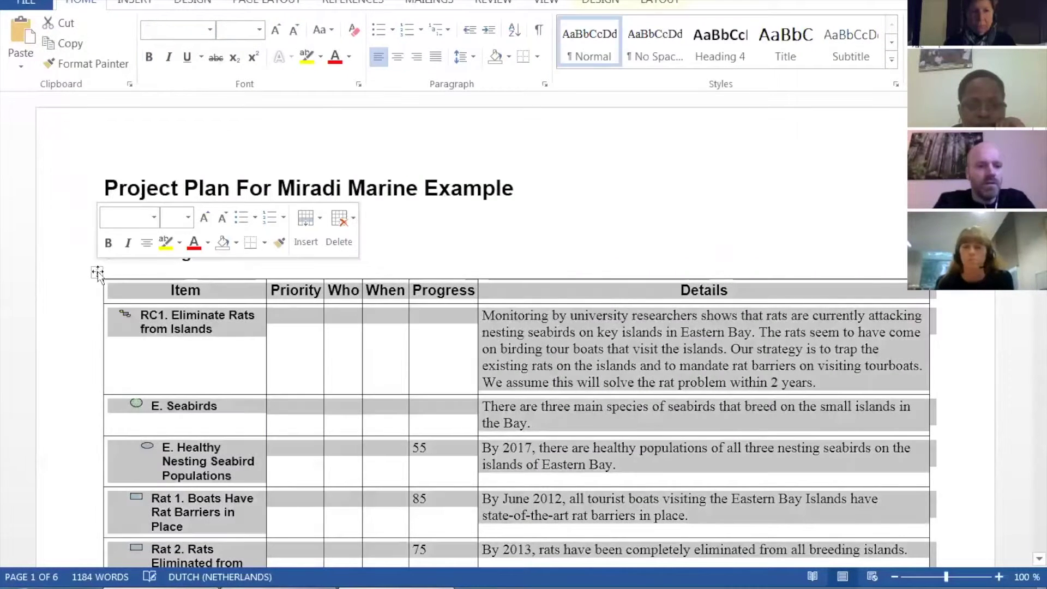
{"action": "left_click", "coordinate": [235, 31]}
{"action": "type", "text": "10"}
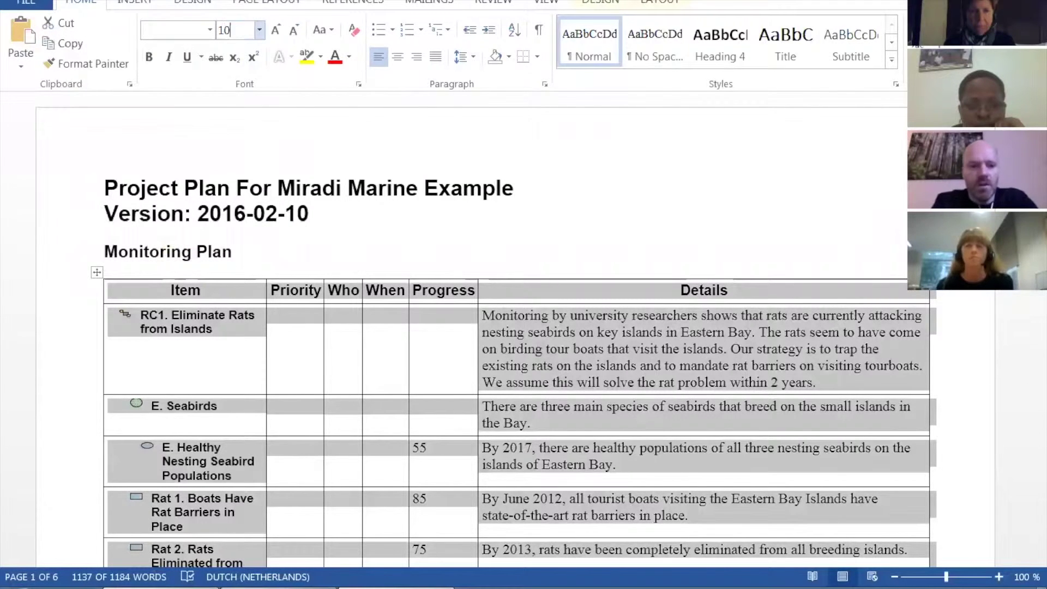
{"action": "key", "text": "Return"}
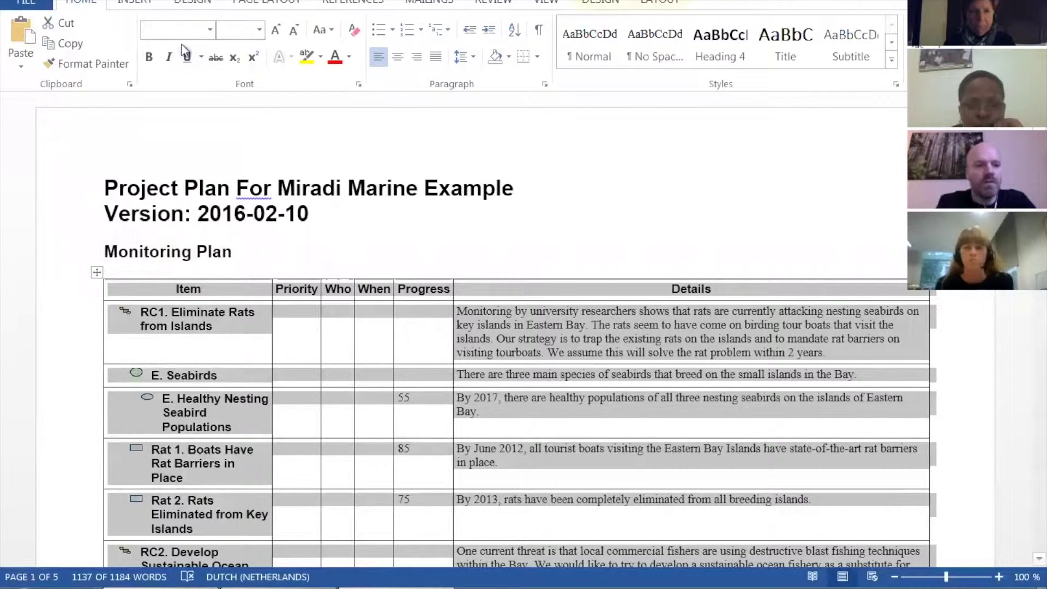
{"action": "left_click", "coordinate": [164, 30]}
{"action": "type", "text": "Arial"}
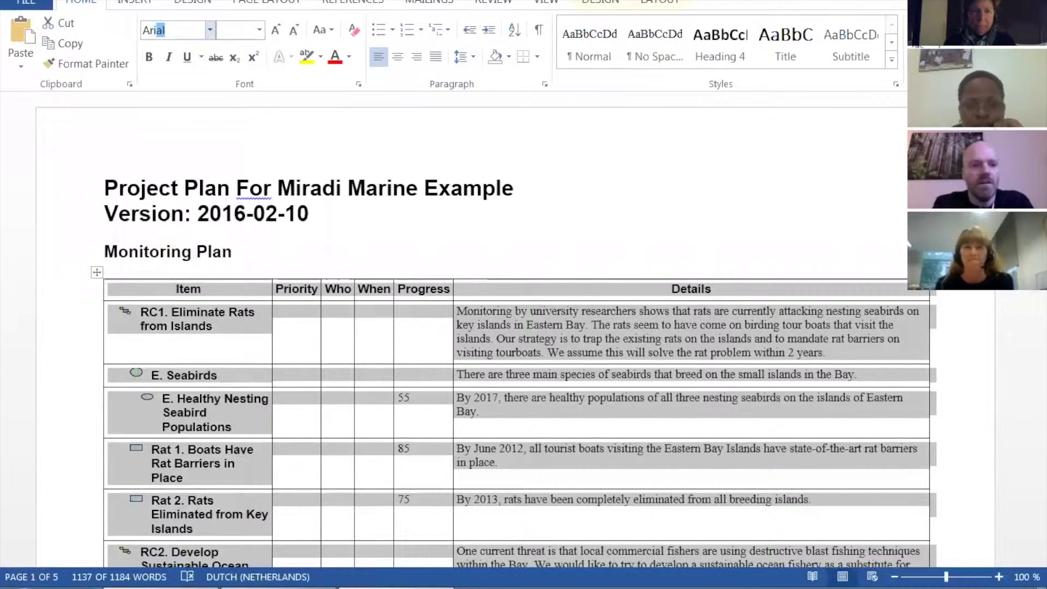
{"action": "key", "text": "Return"}
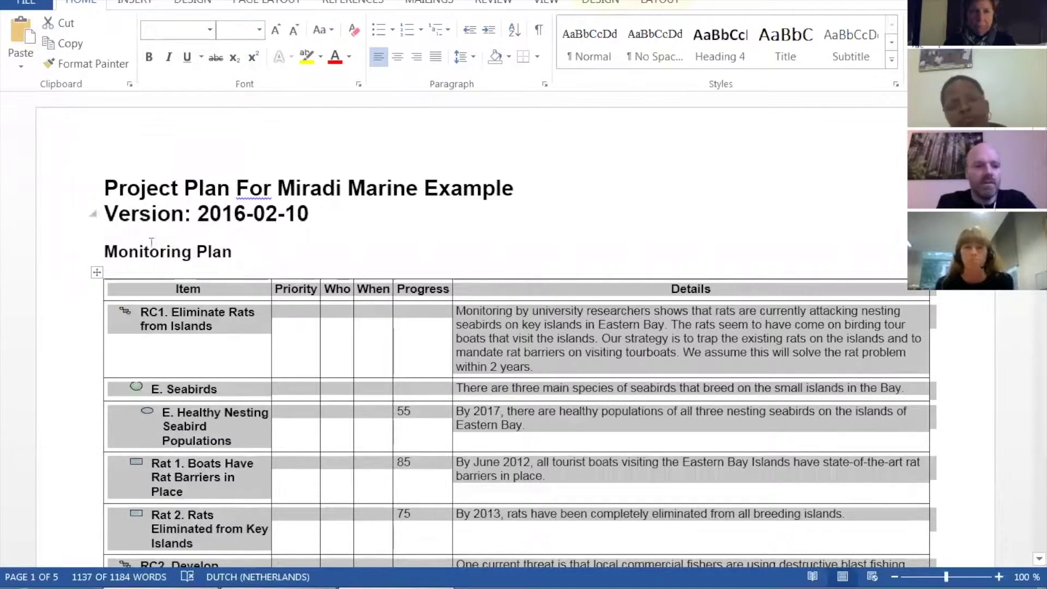
{"action": "left_click", "coordinate": [289, 326]}
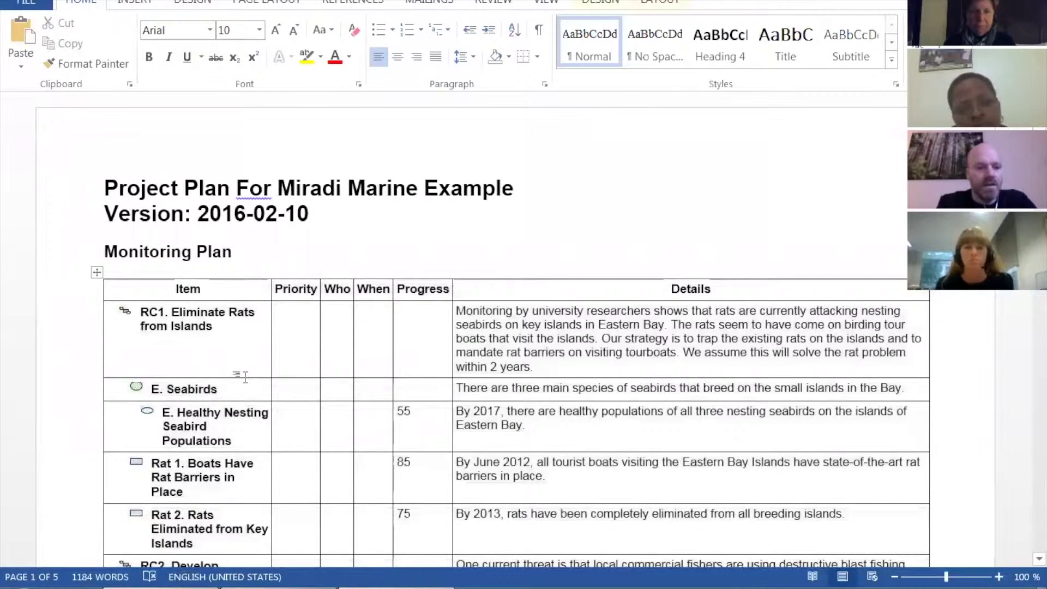
Review the monitoring plan table across its pages and the Legend Table at the end of the document.
{"action": "scroll", "coordinate": [246, 376], "scroll_direction": "down", "scroll_amount": 10}
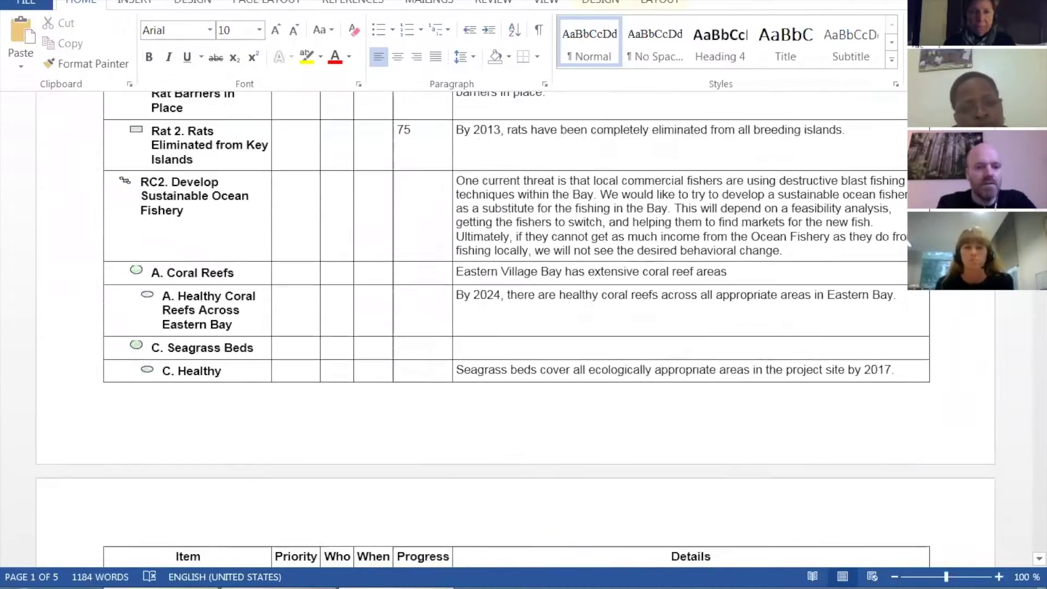
{"action": "scroll", "coordinate": [247, 377], "scroll_direction": "down", "scroll_amount": 12}
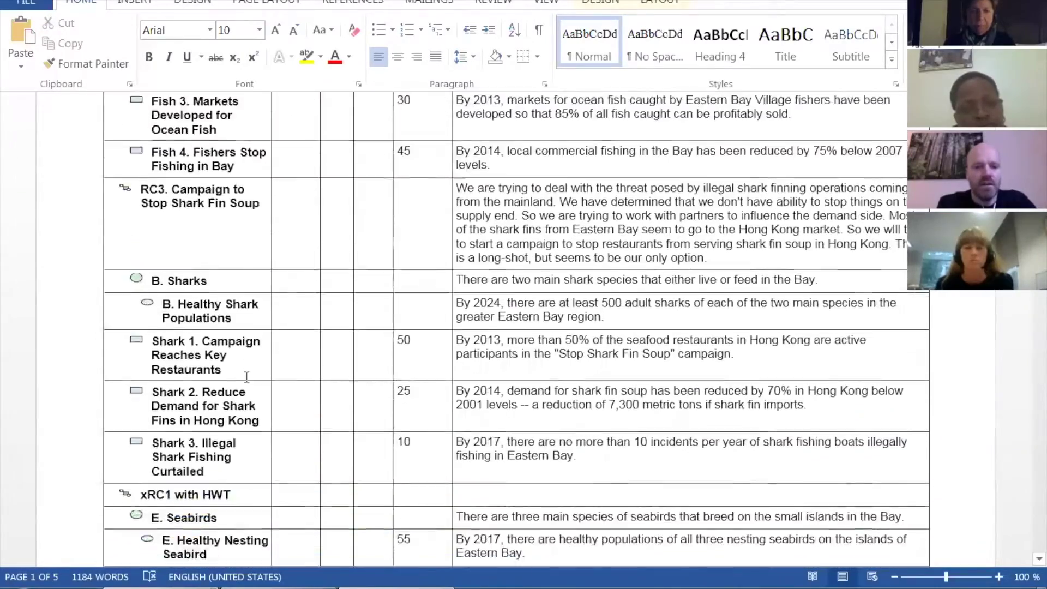
{"action": "scroll", "coordinate": [246, 377], "scroll_direction": "down", "scroll_amount": 5}
{"action": "scroll", "coordinate": [247, 376], "scroll_direction": "down", "scroll_amount": 12}
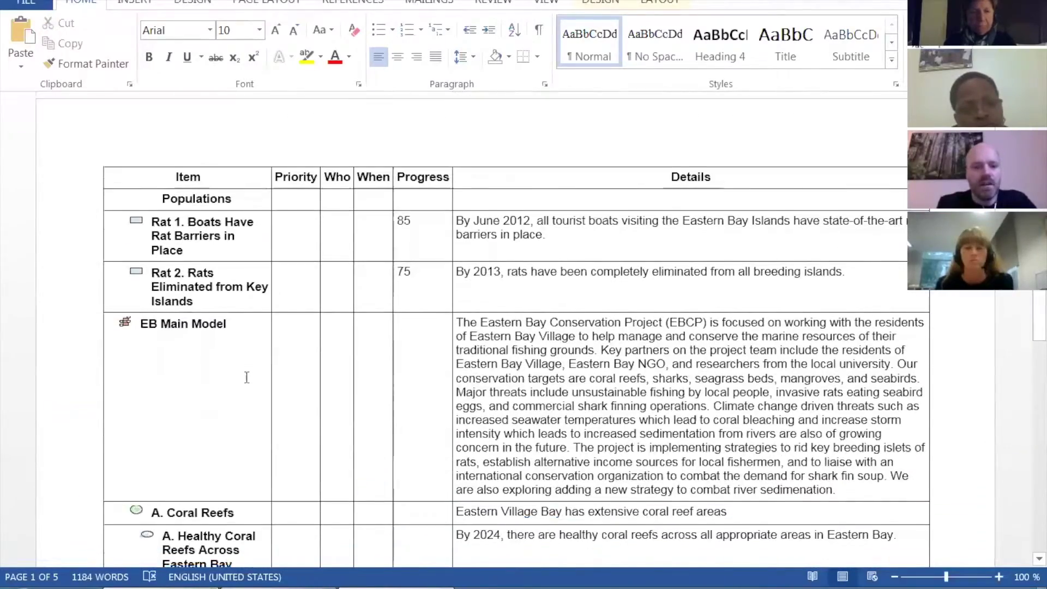
{"action": "scroll", "coordinate": [246, 377], "scroll_direction": "down", "scroll_amount": 15}
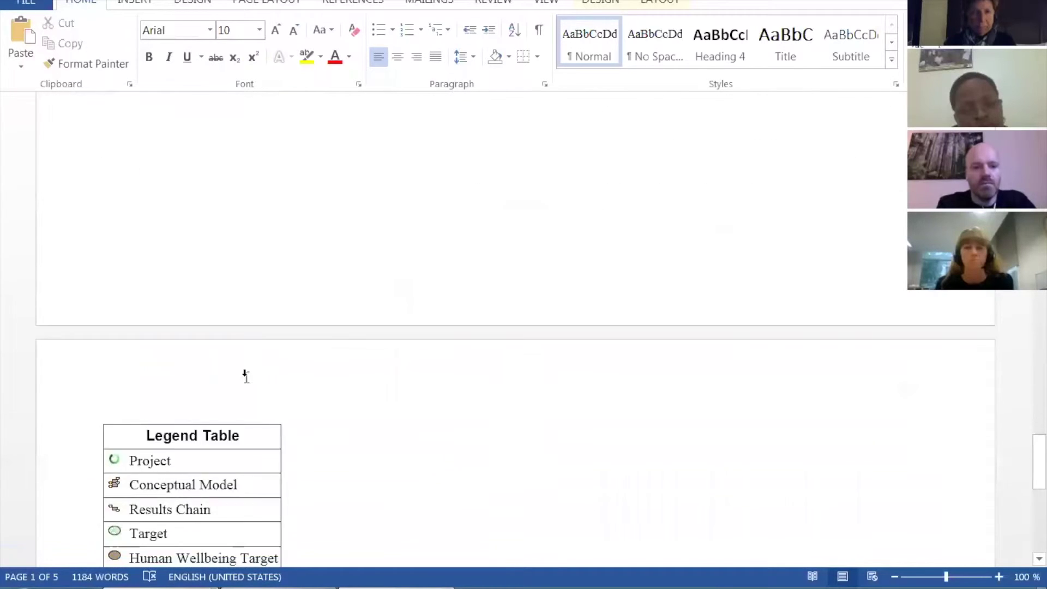
{"action": "scroll", "coordinate": [246, 376], "scroll_direction": "down", "scroll_amount": 3}
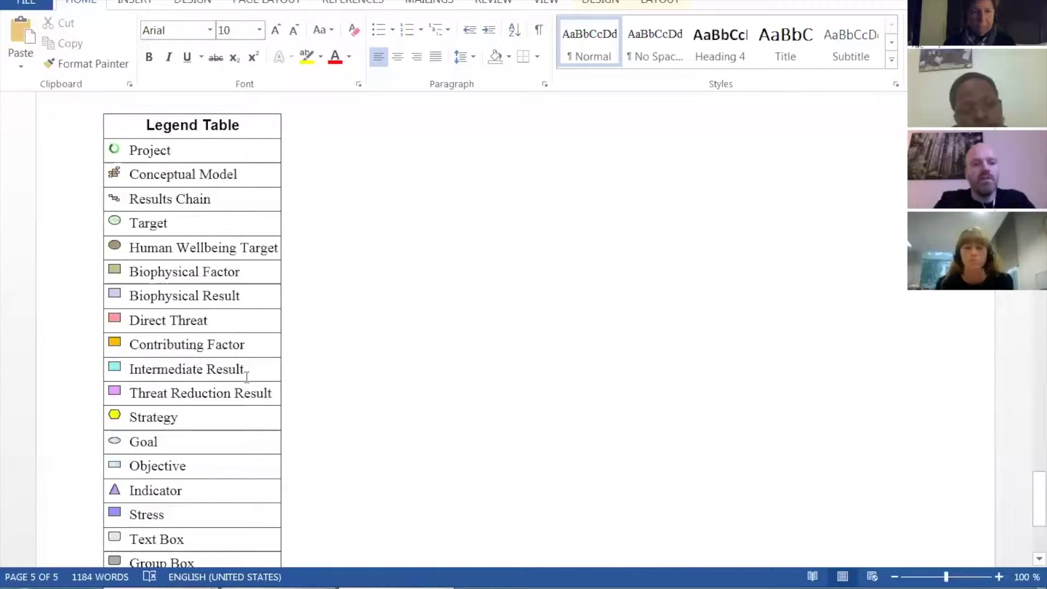
{"action": "scroll", "coordinate": [247, 376], "scroll_direction": "down", "scroll_amount": 5}
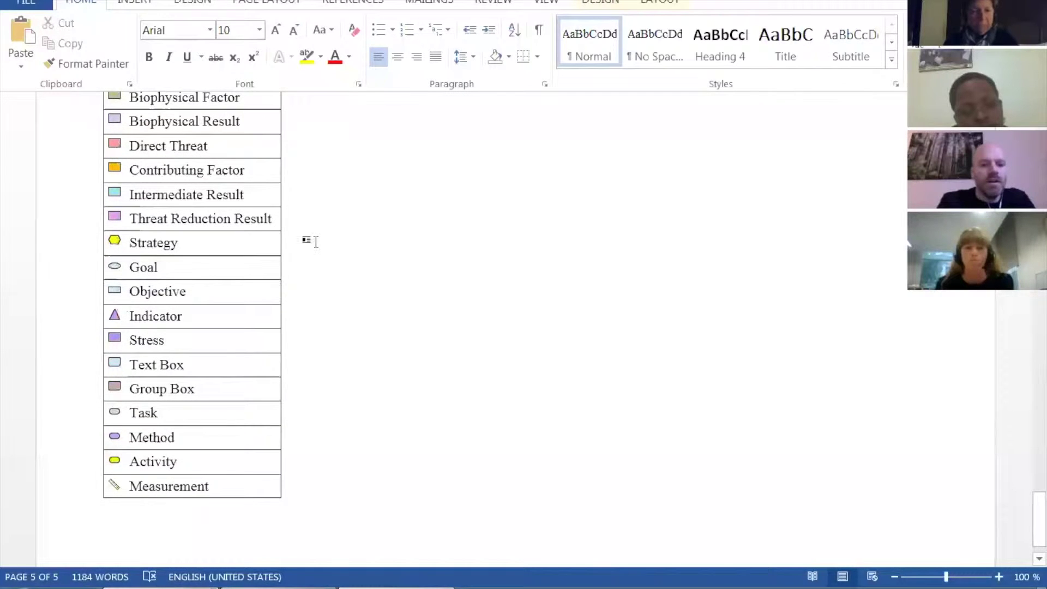
{"action": "scroll", "coordinate": [318, 241], "scroll_direction": "up", "scroll_amount": 4}
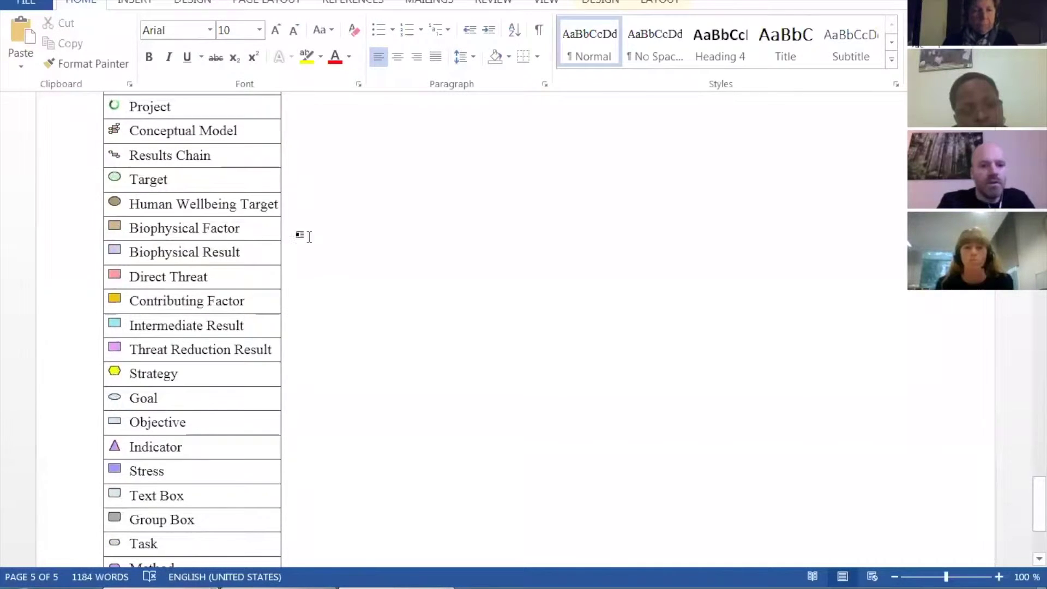
{"action": "scroll", "coordinate": [275, 227], "scroll_direction": "up", "scroll_amount": 7}
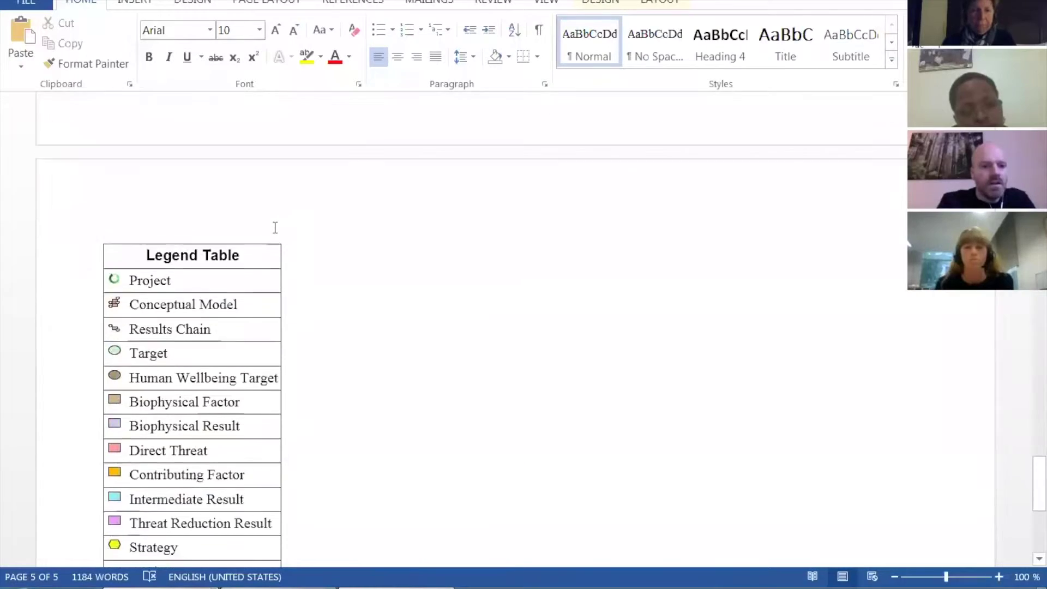
{"action": "scroll", "coordinate": [276, 227], "scroll_direction": "up", "scroll_amount": 20}
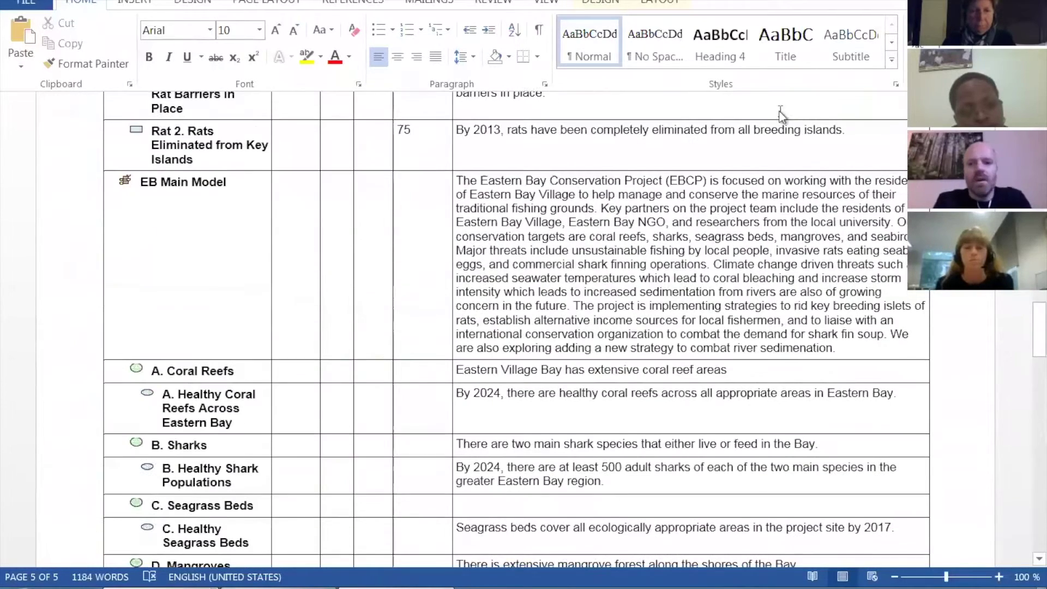
Save the monitoring plan document as the Word Document MonPlan.docx in the MUG folder.
{"action": "left_click", "coordinate": [32, 3]}
{"action": "left_click", "coordinate": [42, 154]}
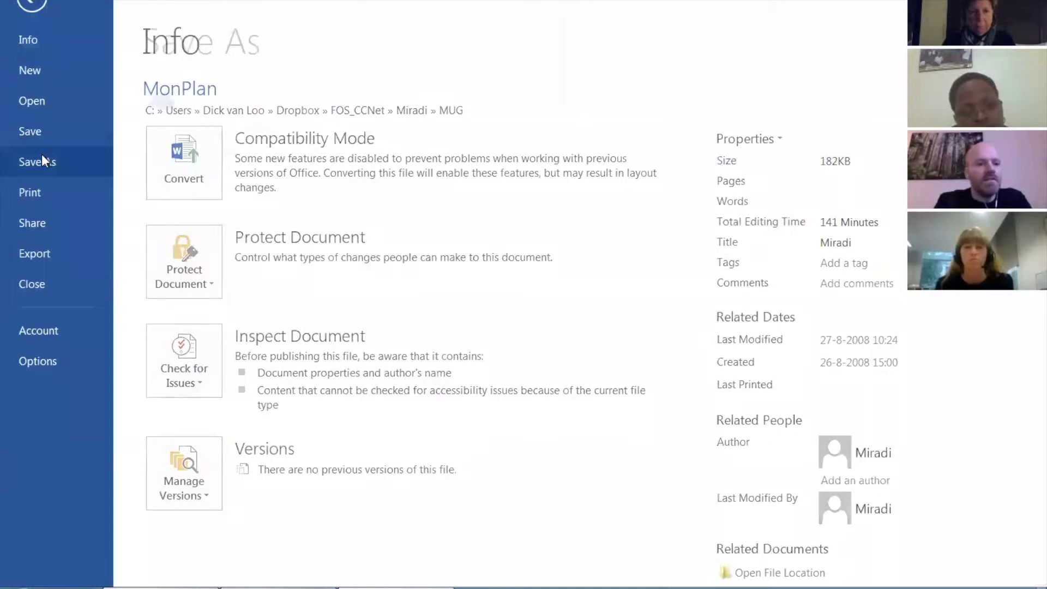
{"action": "left_click", "coordinate": [457, 170]}
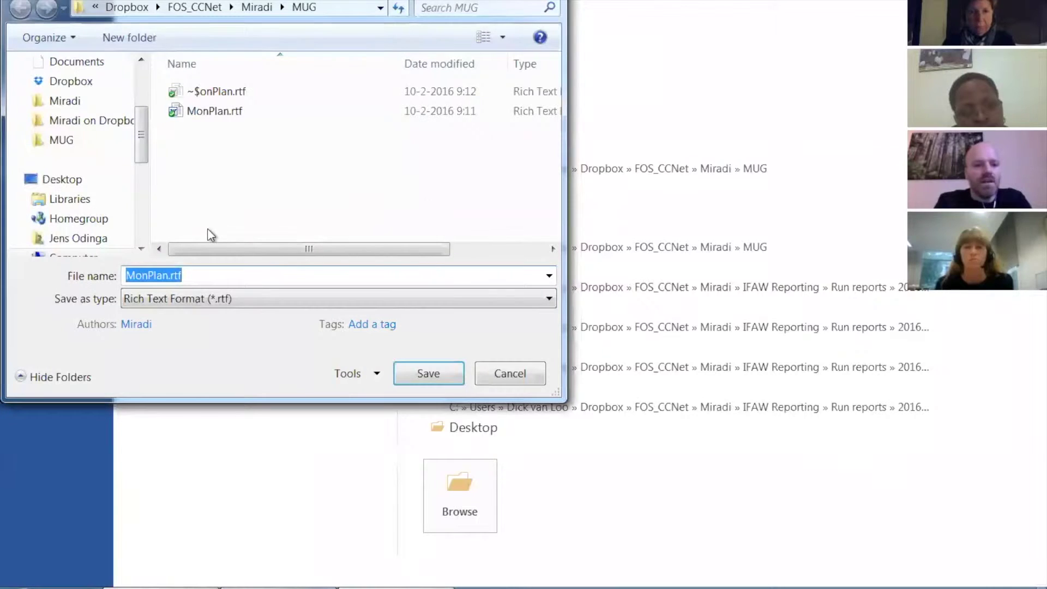
{"action": "left_click", "coordinate": [204, 299]}
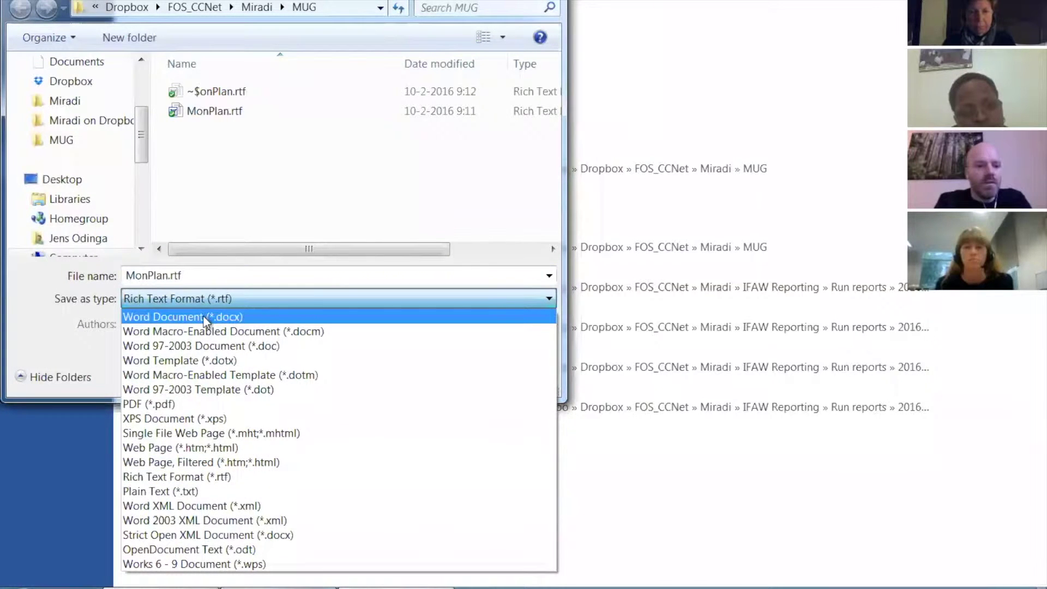
{"action": "left_click", "coordinate": [205, 318]}
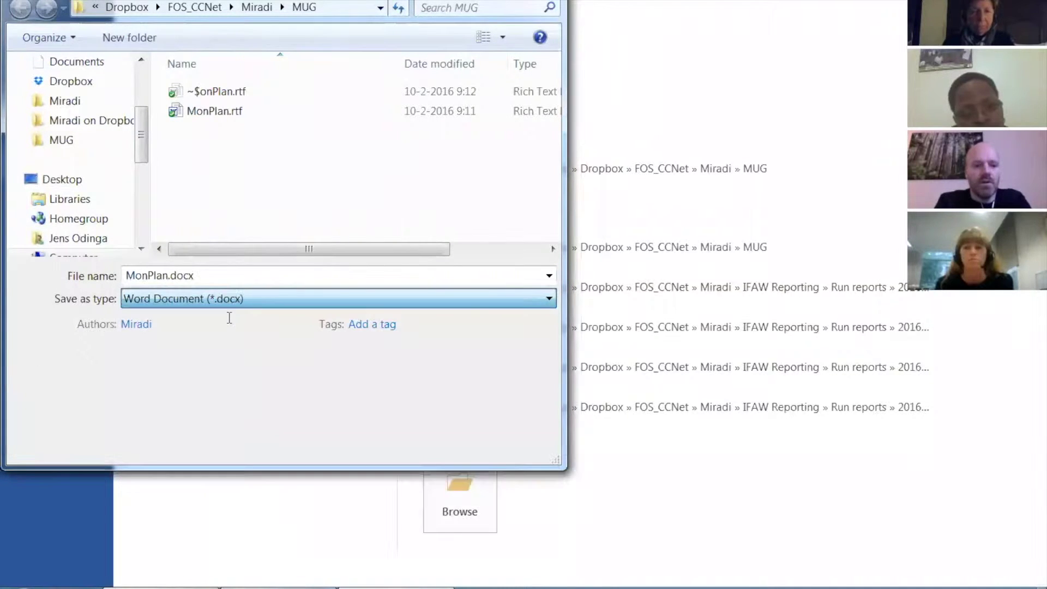
{"action": "left_click", "coordinate": [418, 437]}
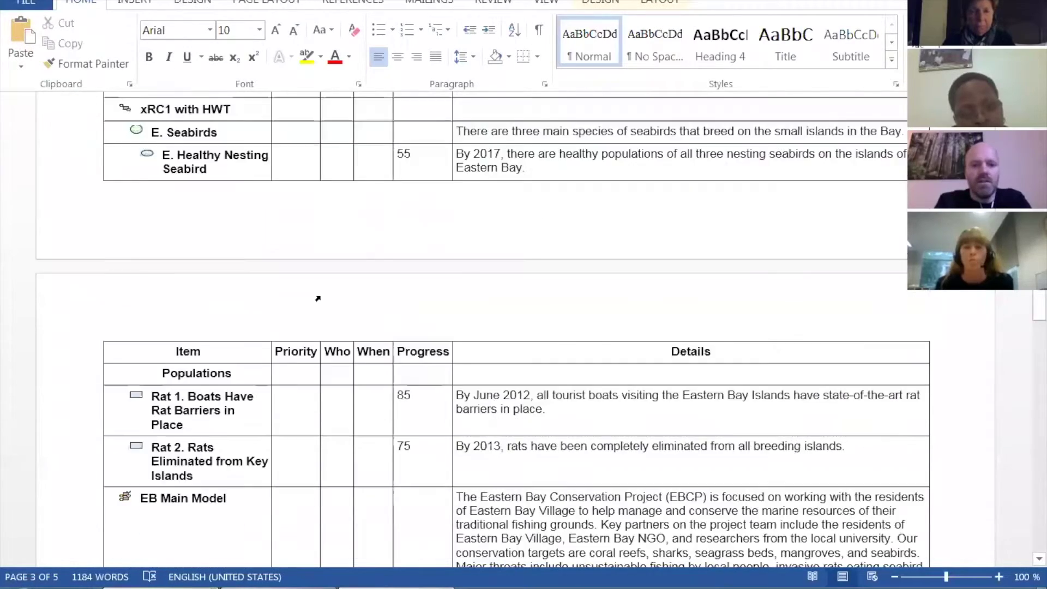
Save the document as the PDF file MonPlan.pdf in the MUG folder, with opening after publishing enabled, and look through its pages.
{"action": "left_click", "coordinate": [28, 4]}
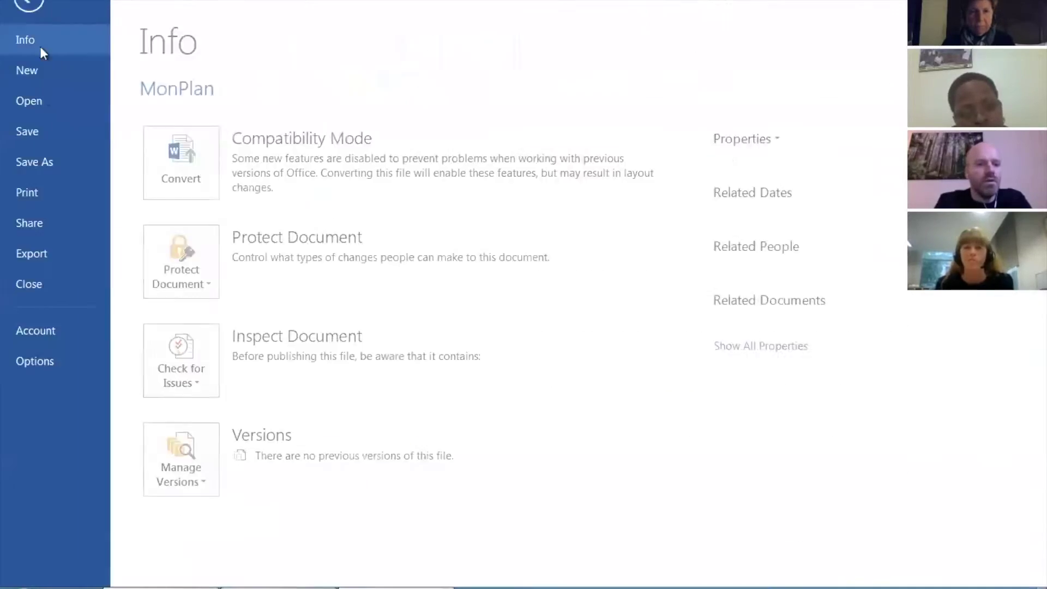
{"action": "left_click", "coordinate": [45, 158]}
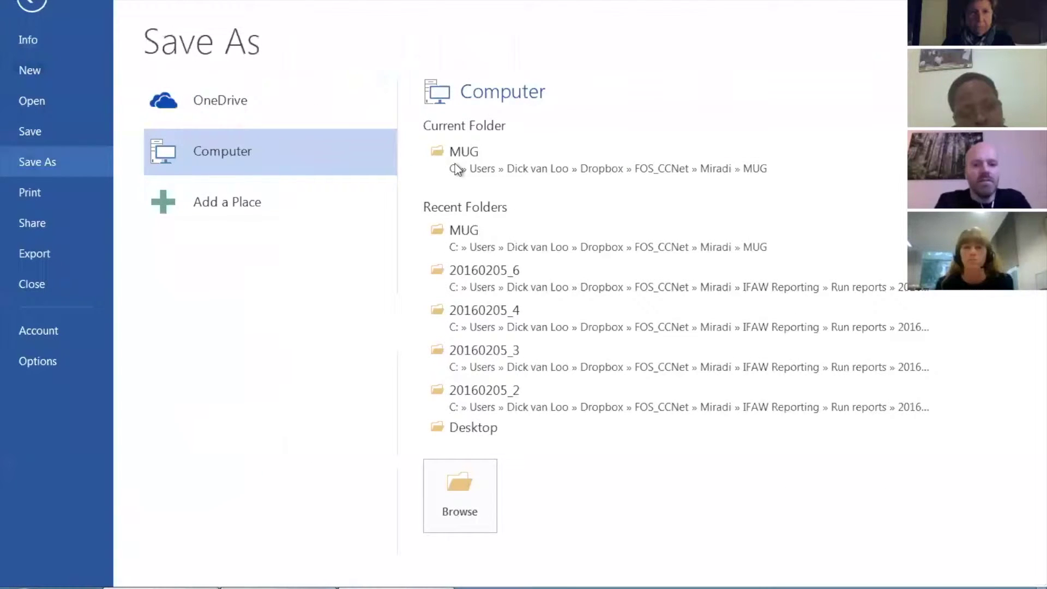
{"action": "left_click", "coordinate": [462, 165]}
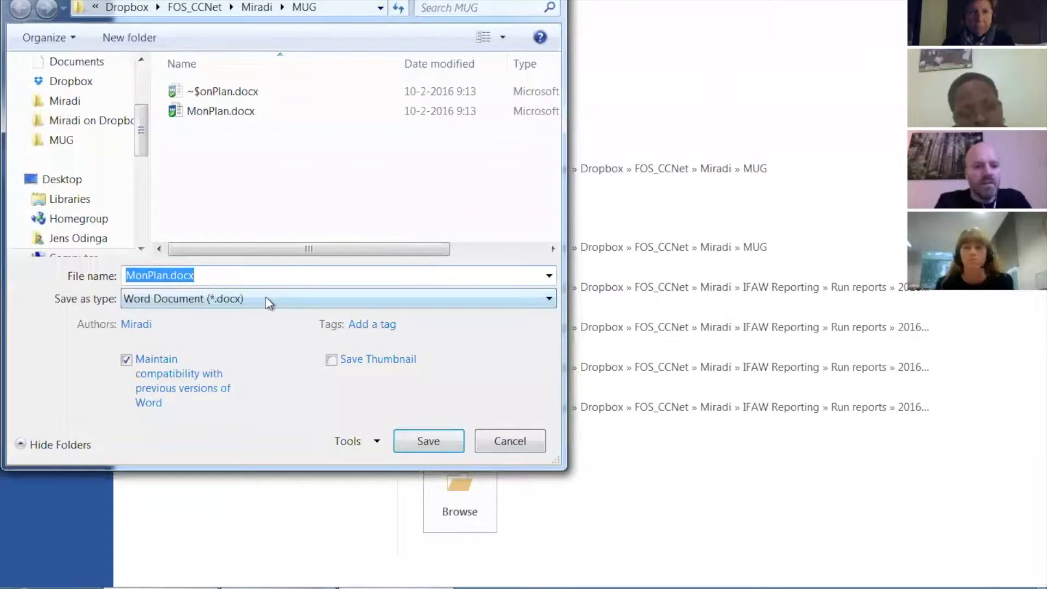
{"action": "left_click", "coordinate": [266, 296]}
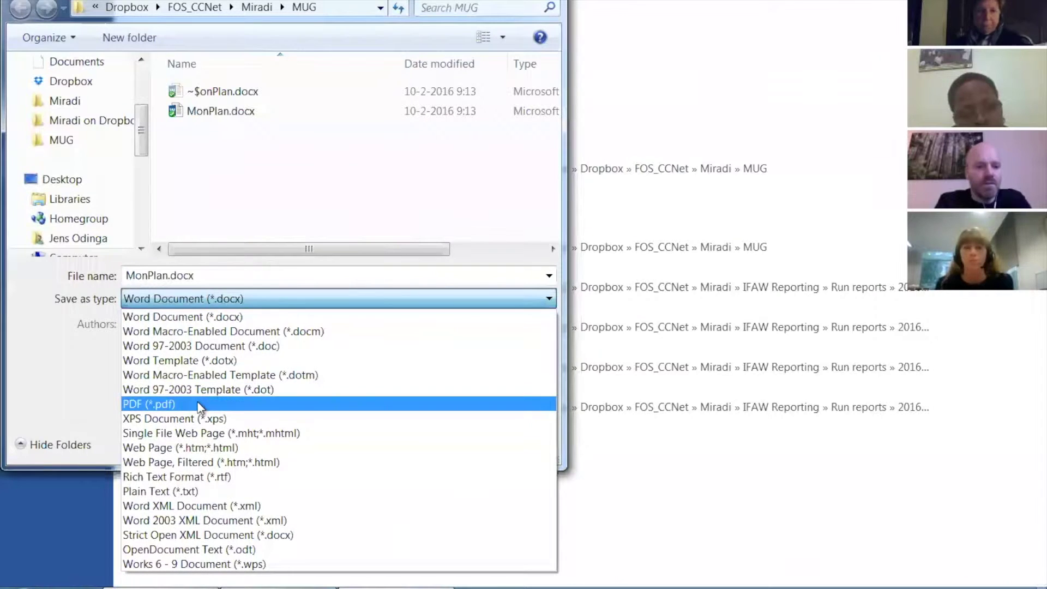
{"action": "left_click", "coordinate": [199, 405]}
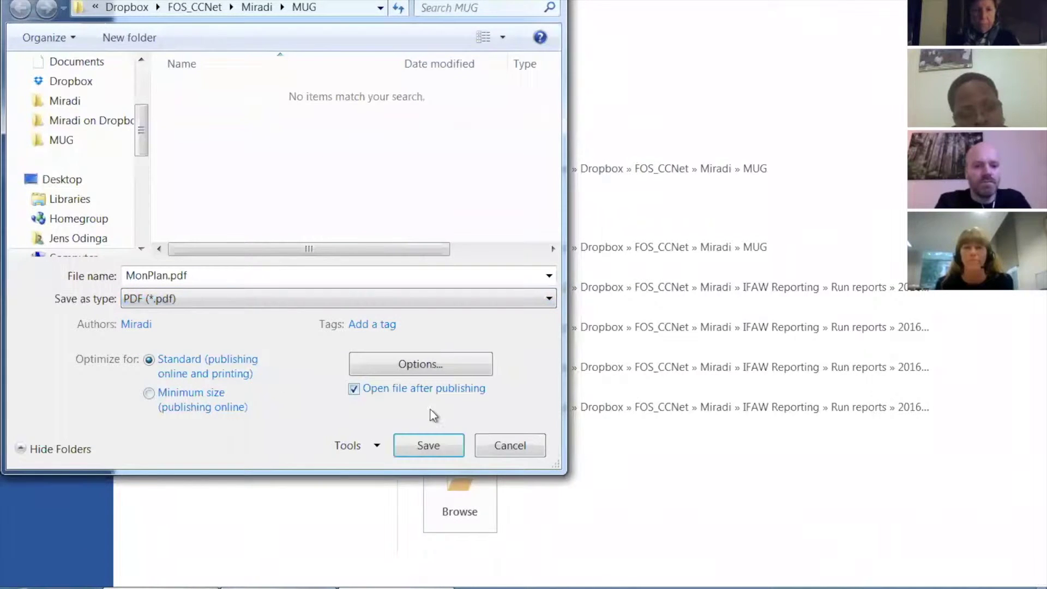
{"action": "left_click", "coordinate": [429, 446]}
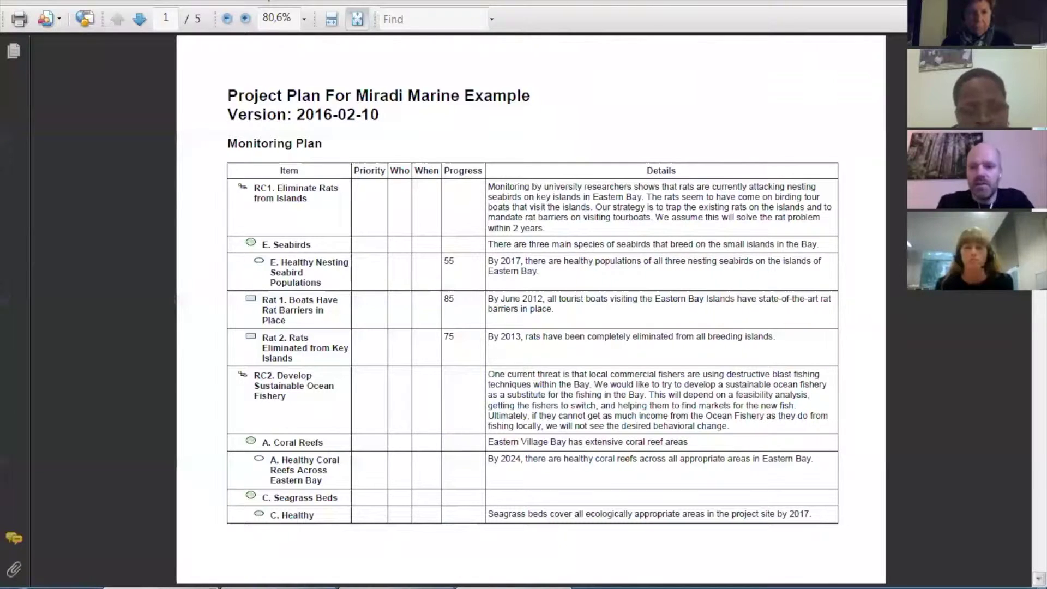
{"action": "scroll", "coordinate": [531, 305], "scroll_direction": "down", "scroll_amount": 2}
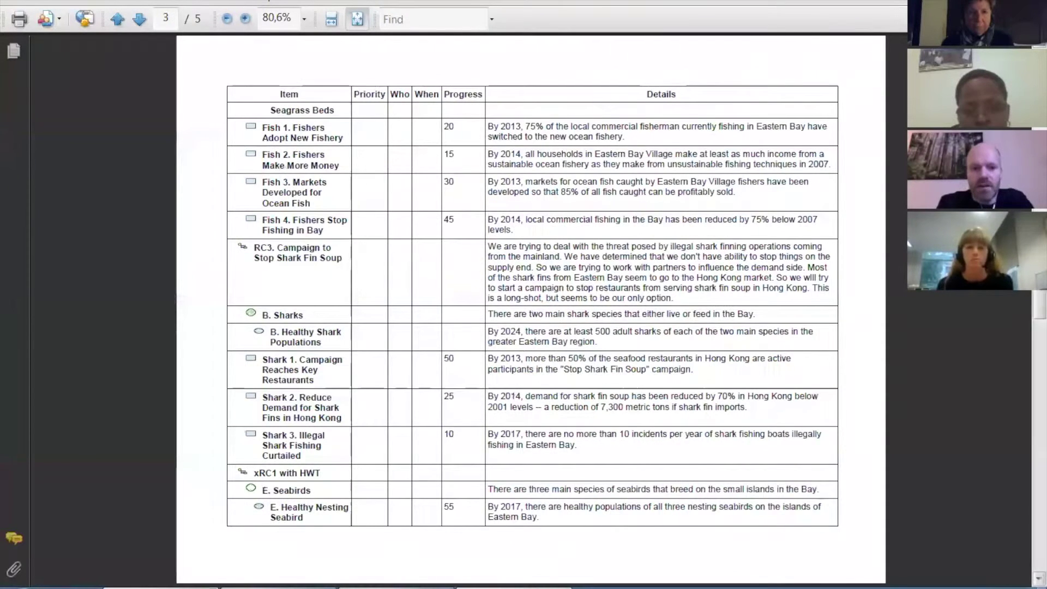
{"action": "scroll", "coordinate": [531, 305], "scroll_direction": "down", "scroll_amount": 2}
{"action": "scroll", "coordinate": [531, 305], "scroll_direction": "down", "scroll_amount": 2}
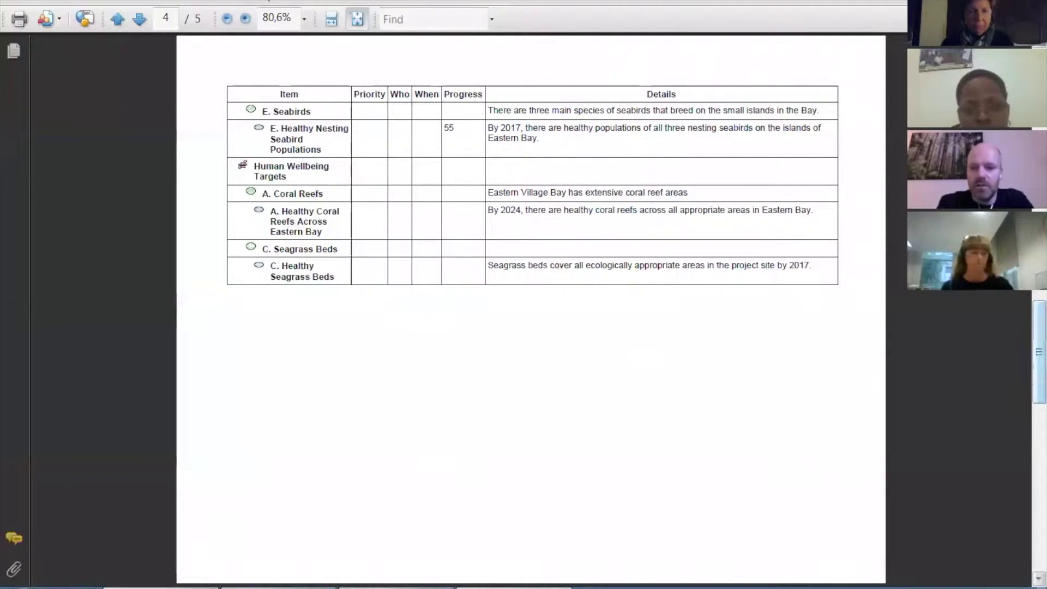
{"action": "scroll", "coordinate": [530, 305], "scroll_direction": "down", "scroll_amount": 2}
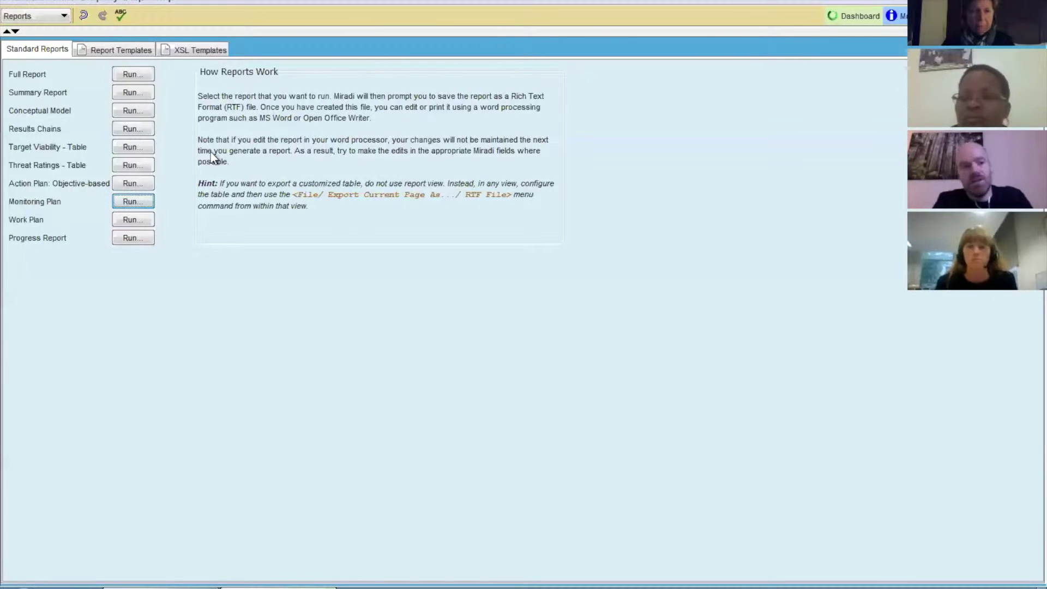
In Miradi, add Target Viability - Table and Target Viability - Details to the content of the Sample report template.
{"action": "left_click", "coordinate": [121, 51]}
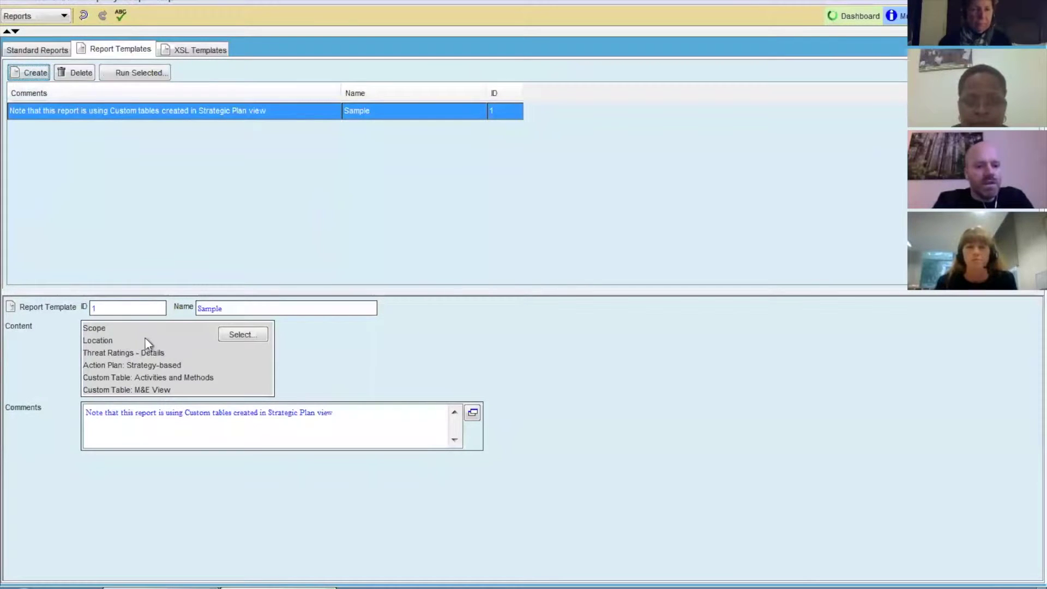
{"action": "left_click", "coordinate": [250, 336]}
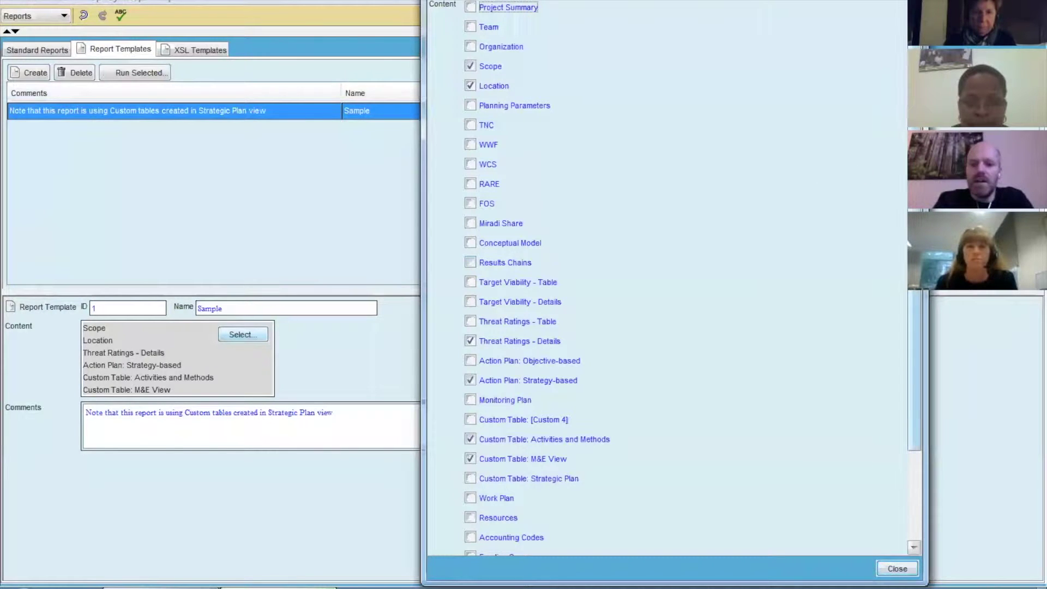
{"action": "scroll", "coordinate": [913, 301], "scroll_direction": "down", "scroll_amount": 3}
{"action": "scroll", "coordinate": [913, 302], "scroll_direction": "up", "scroll_amount": 3}
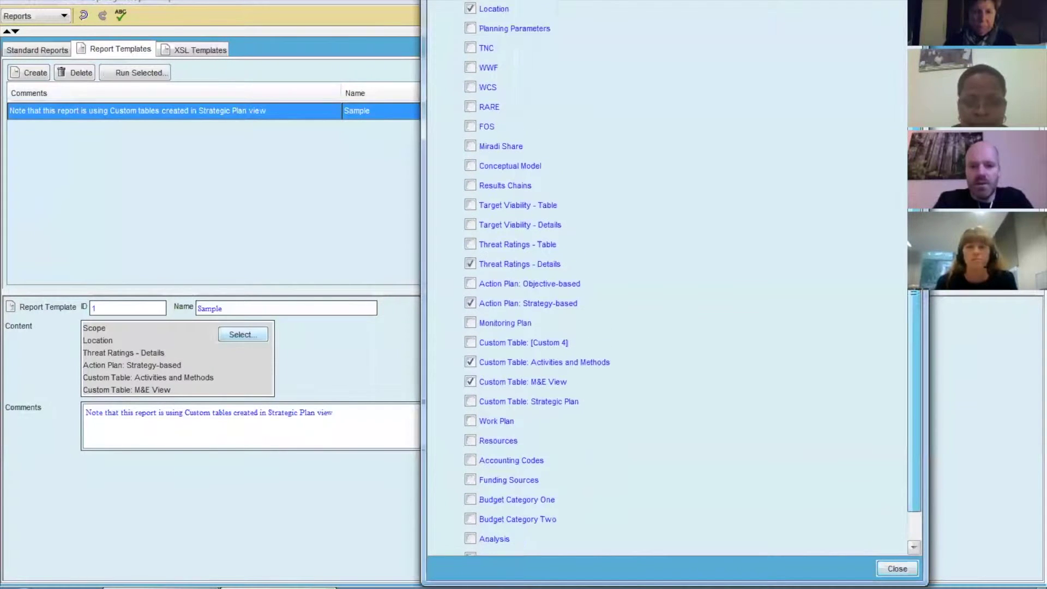
{"action": "scroll", "coordinate": [602, 242], "scroll_direction": "down", "scroll_amount": 1}
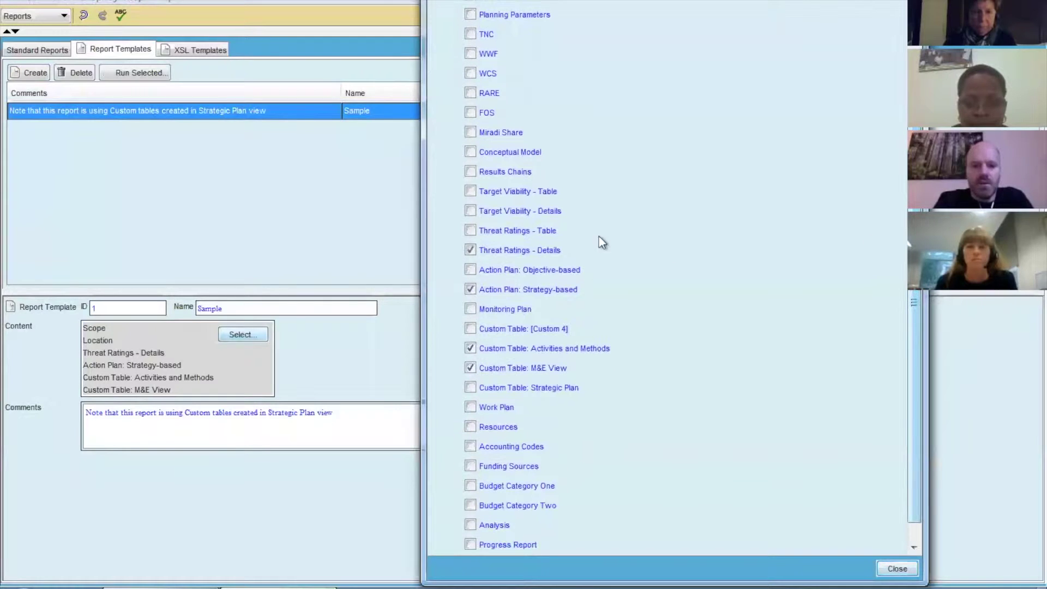
{"action": "left_click", "coordinate": [473, 194]}
{"action": "left_click", "coordinate": [472, 211]}
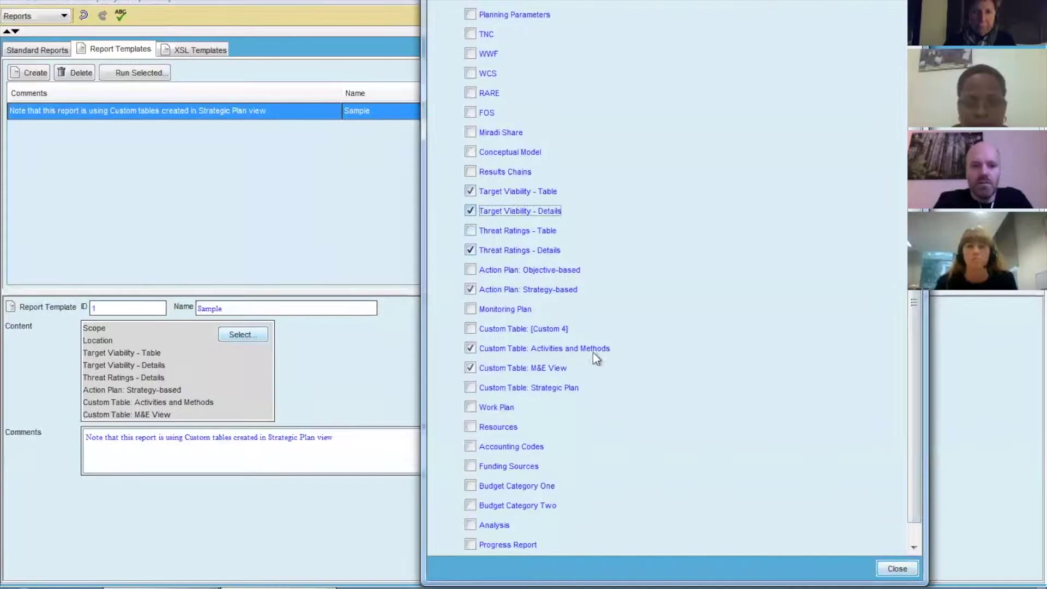
{"action": "left_click", "coordinate": [897, 569]}
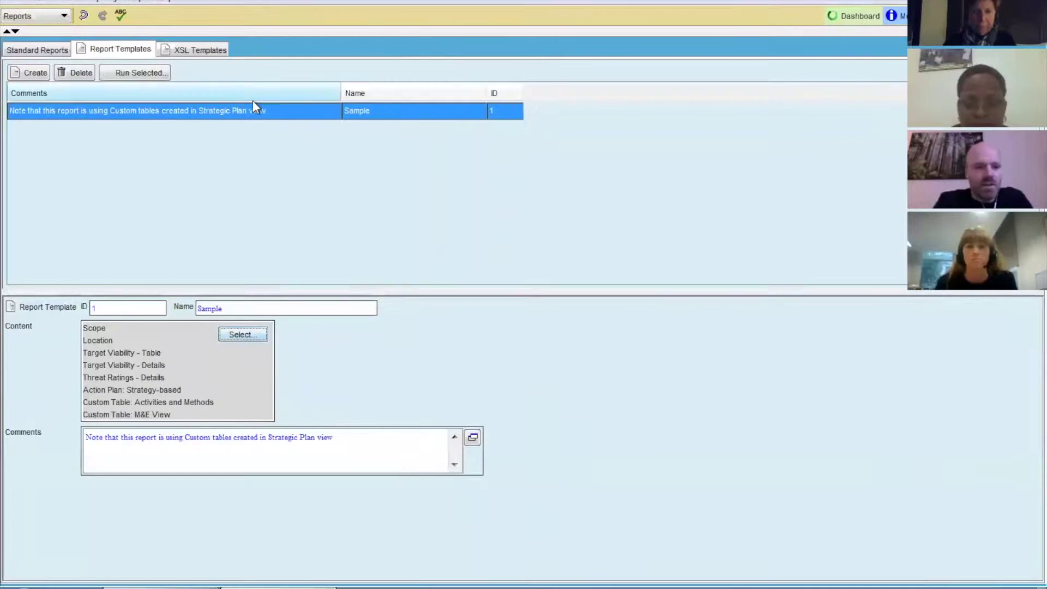
Start running the Sample report template, cancel its RTF save, and view the available XSL templates.
{"action": "left_click", "coordinate": [138, 71]}
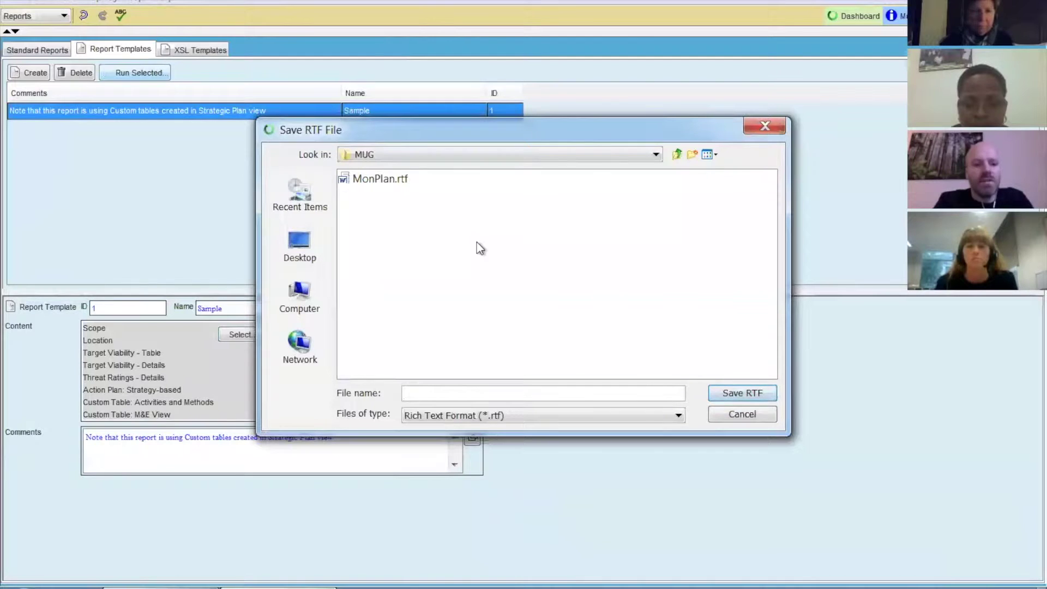
{"action": "left_click", "coordinate": [740, 417]}
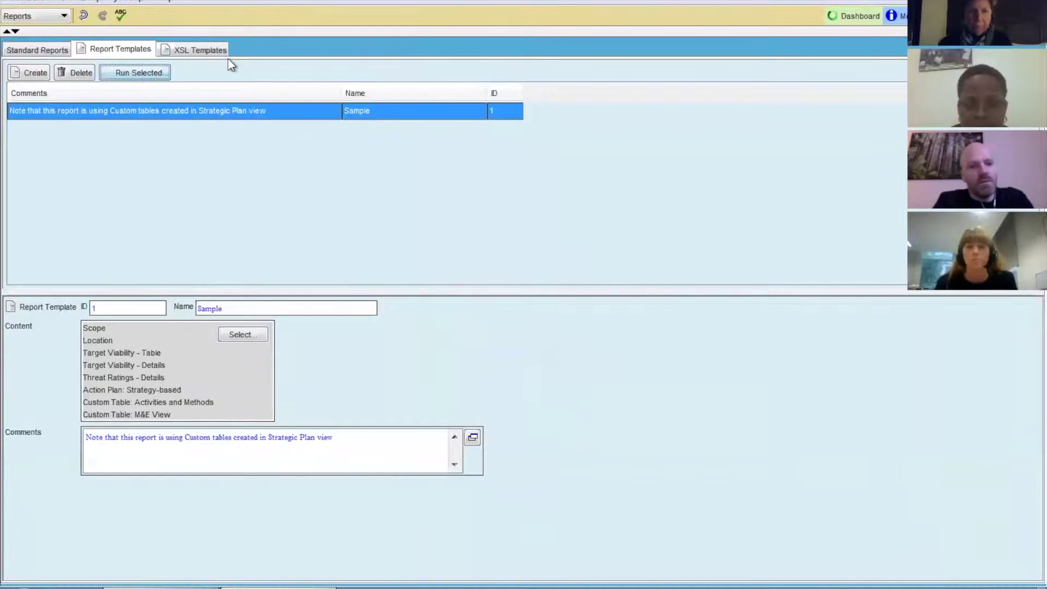
{"action": "left_click", "coordinate": [205, 52]}
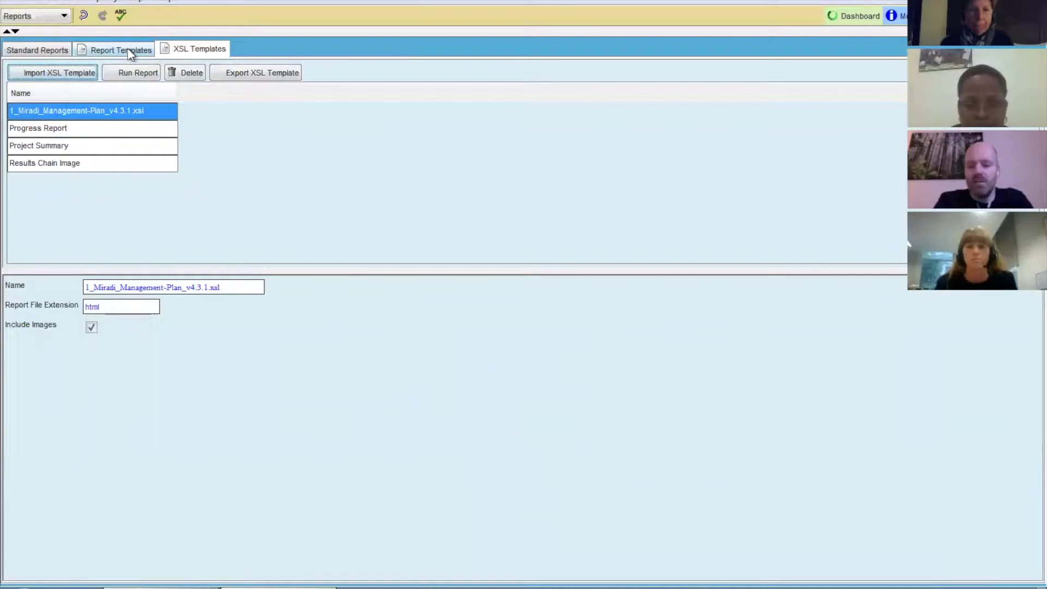
{"action": "left_click", "coordinate": [44, 51]}
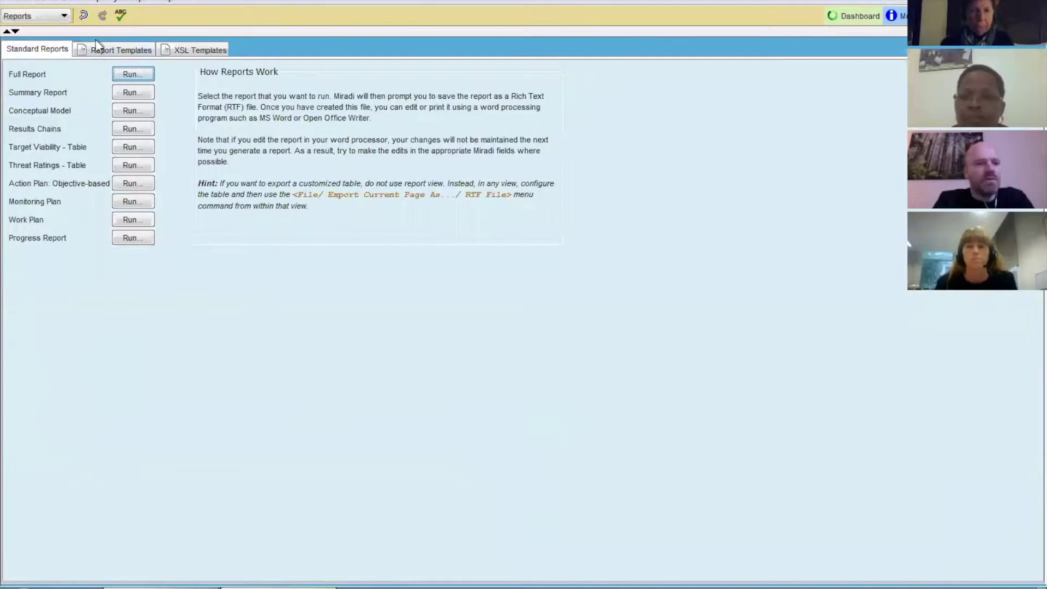
Display the results chain diagram for the Campaign to Stop Shark Fin Soup Demand.
{"action": "left_click", "coordinate": [61, 16]}
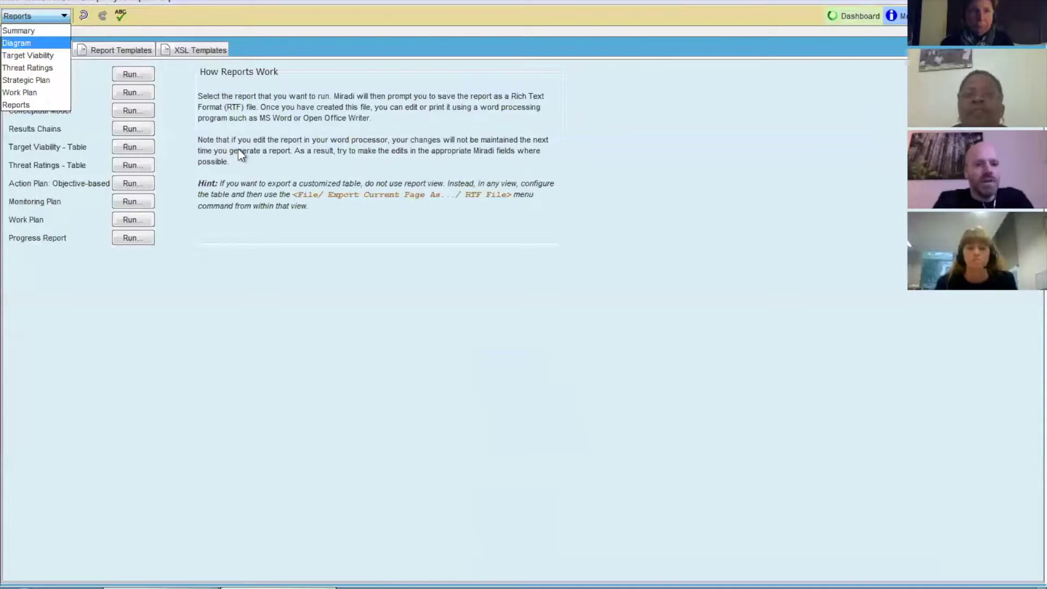
{"action": "left_click", "coordinate": [16, 43]}
{"action": "left_click", "coordinate": [121, 55]}
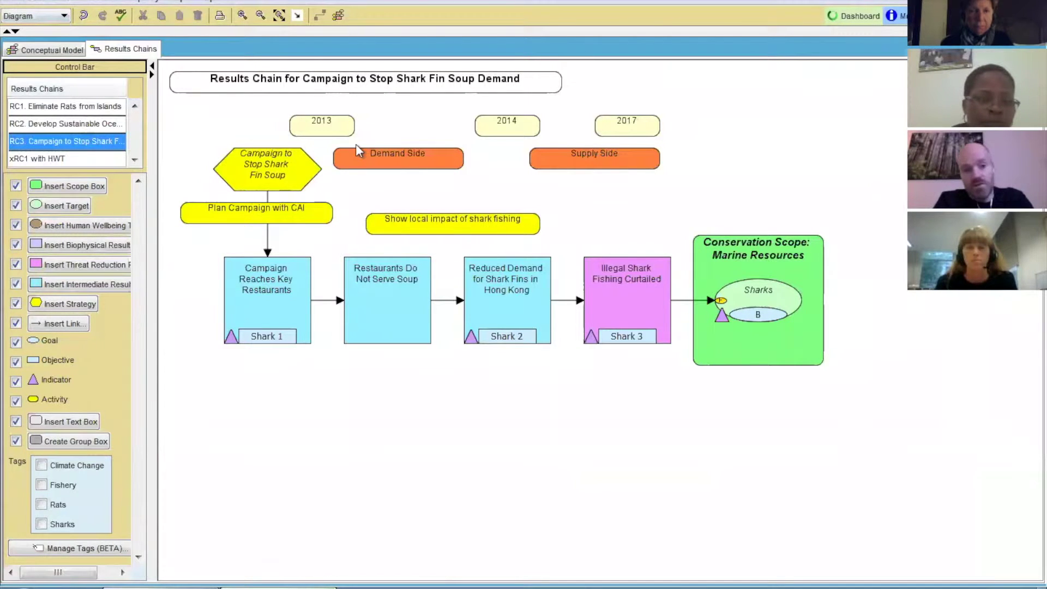
Export the current results chain as the JPEG RC_sharkfinsoup at 300% scale to the MUG folder and open the image from File Explorer.
{"action": "left_click", "coordinate": [14, 4]}
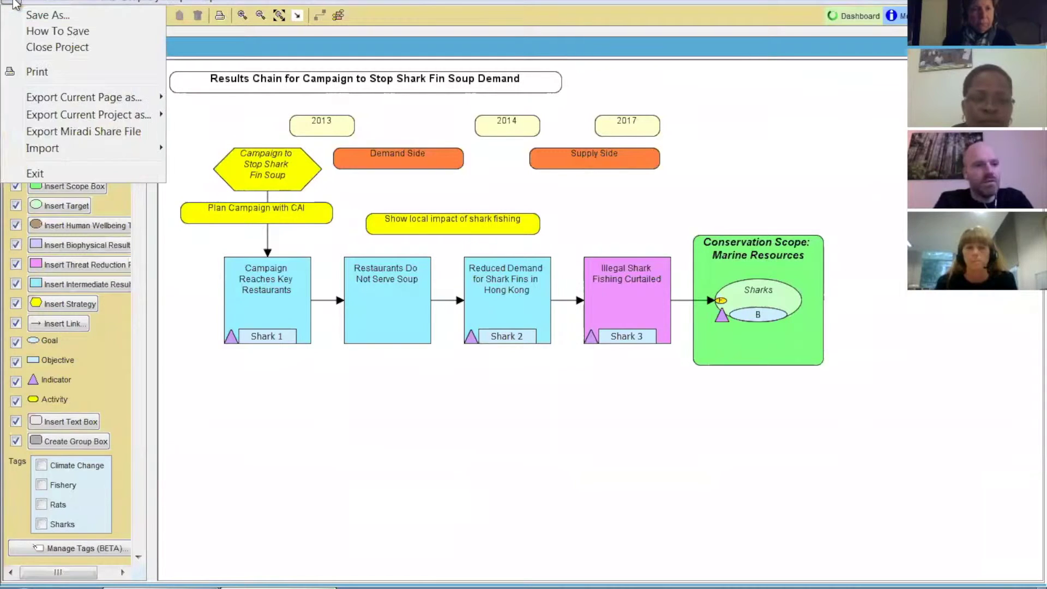
{"action": "mouse_move", "coordinate": [49, 98]}
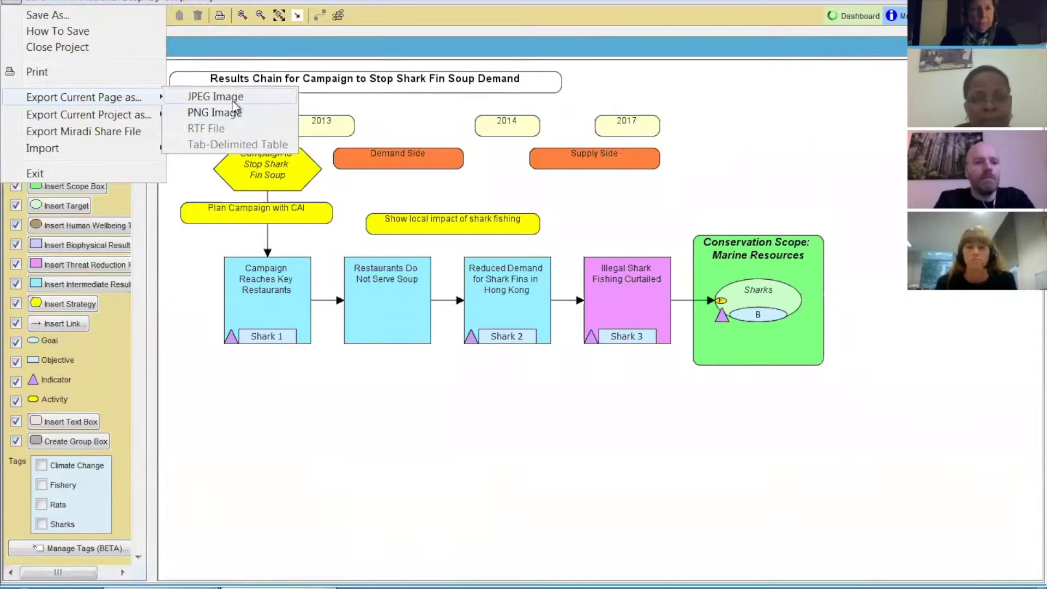
{"action": "left_click", "coordinate": [221, 96]}
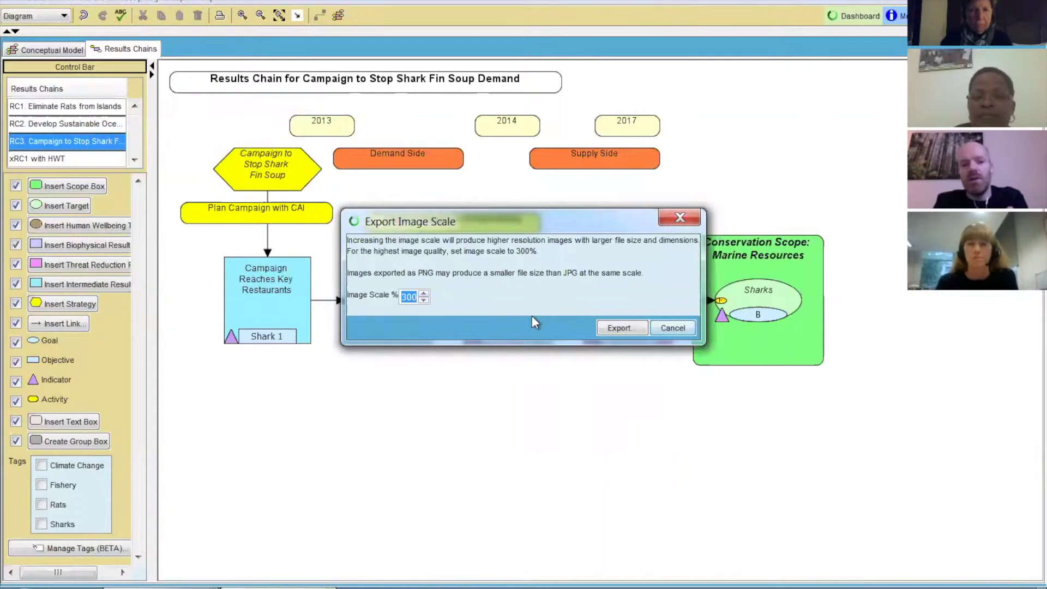
{"action": "left_click", "coordinate": [622, 329]}
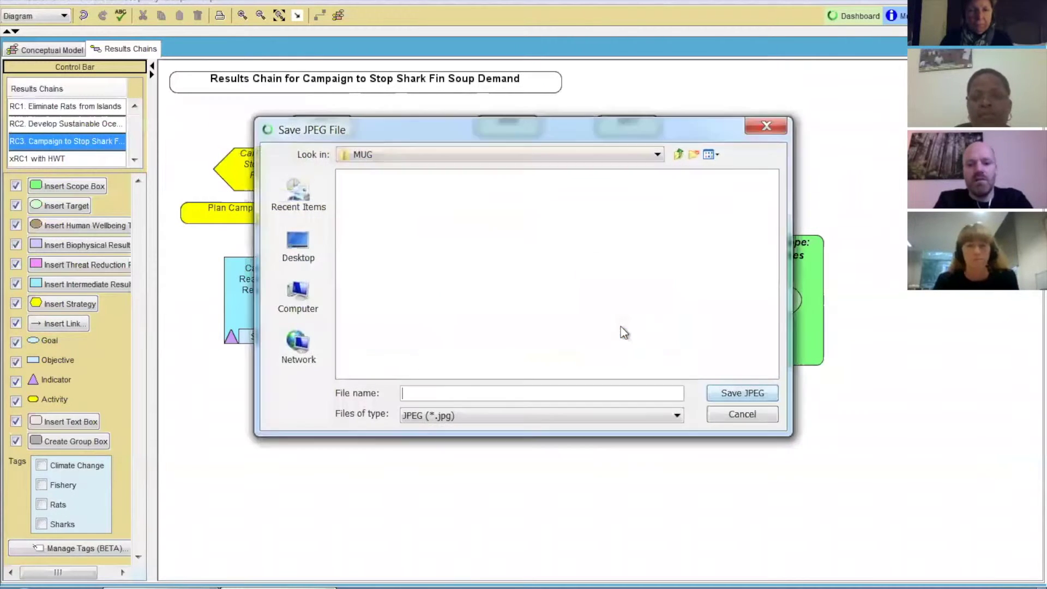
{"action": "type", "text": "RC_sharkfinsoup"}
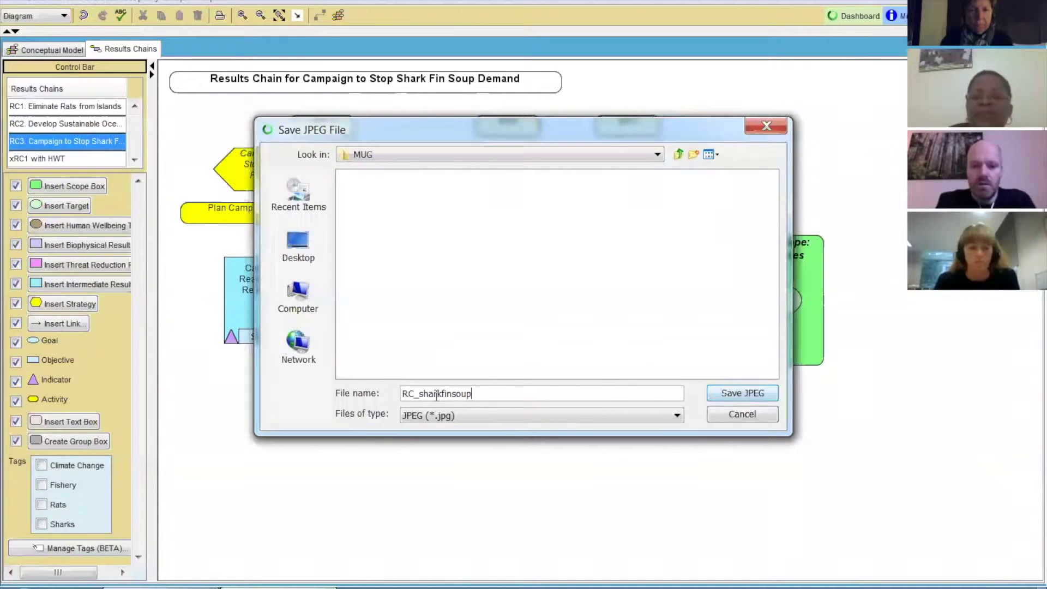
{"action": "key", "text": "Return"}
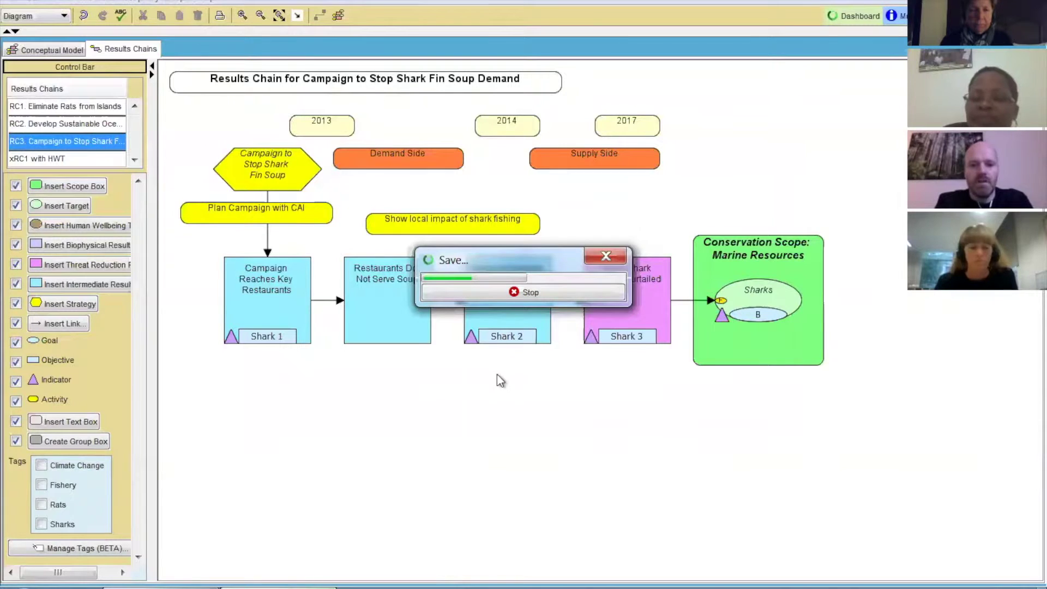
{"action": "key", "text": "Return"}
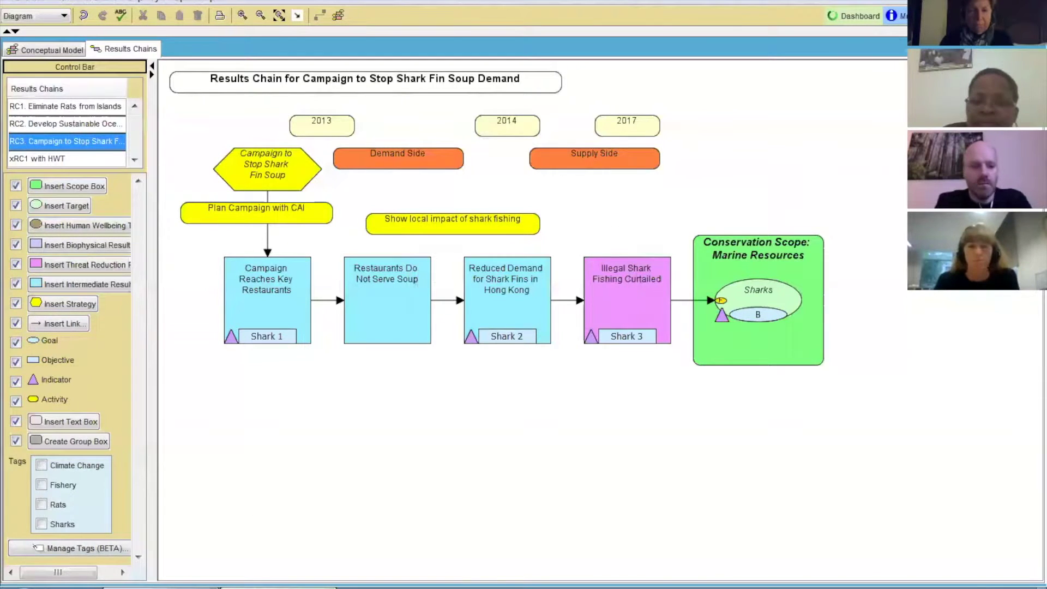
{"action": "key", "text": "alt+Tab"}
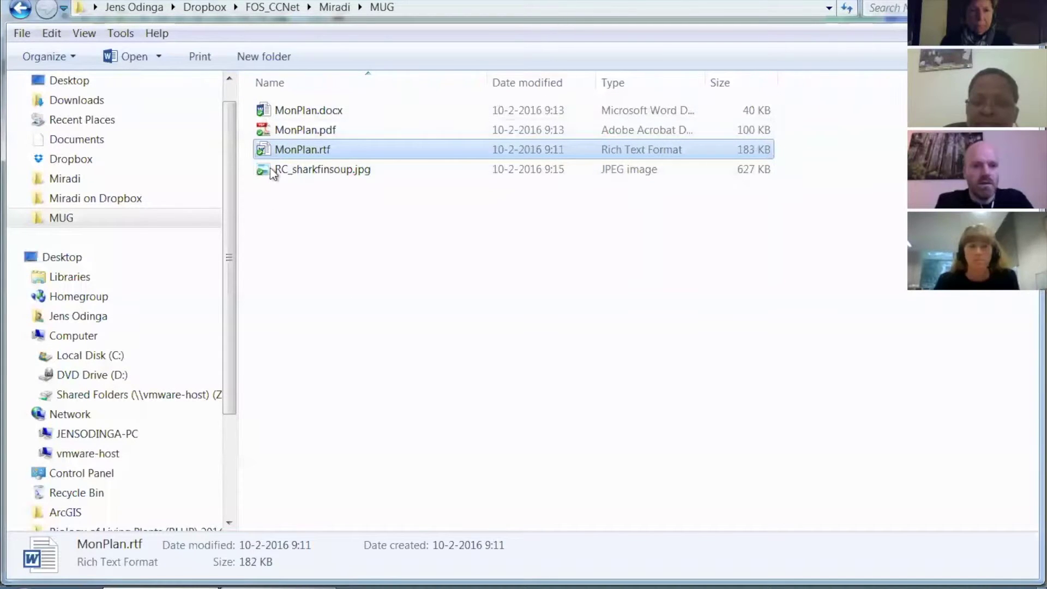
{"action": "double_click", "coordinate": [306, 170]}
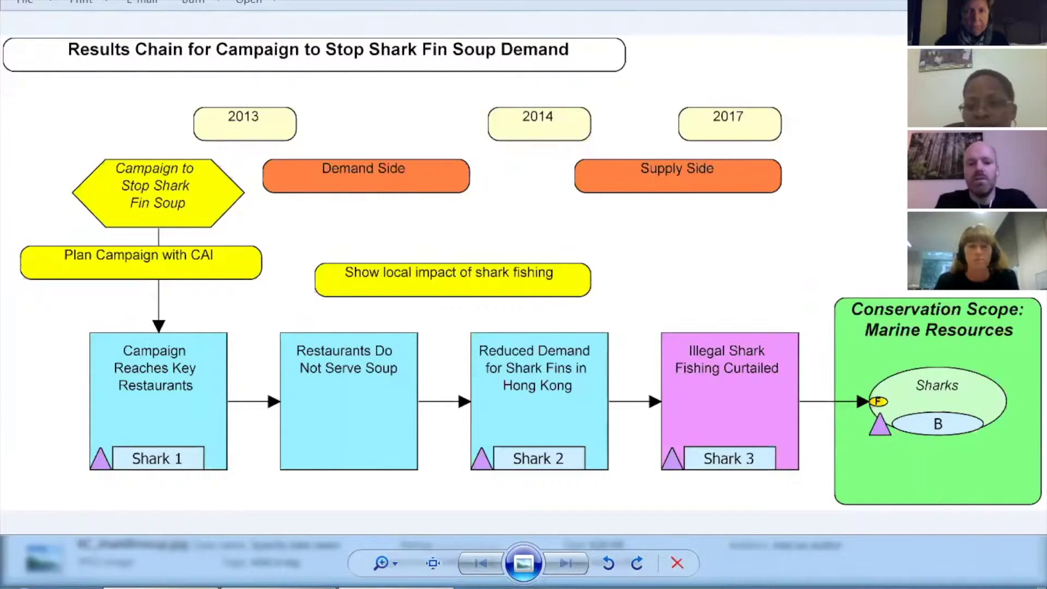
Close the exported image, switch back to Miradi, and display the Target Viability view.
{"action": "key", "text": "Escape"}
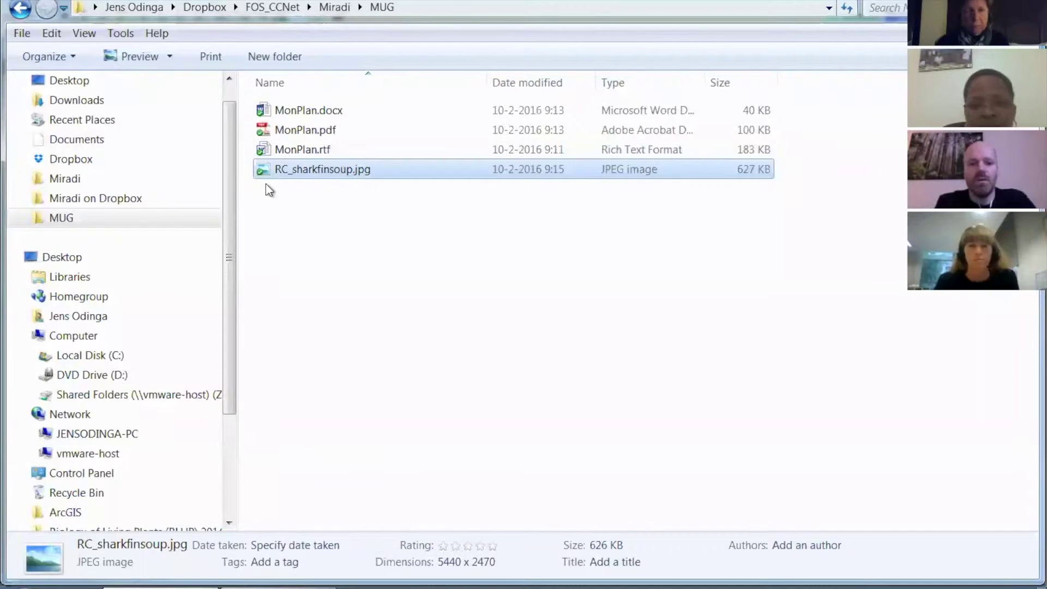
{"action": "mouse_move", "coordinate": [267, 166]}
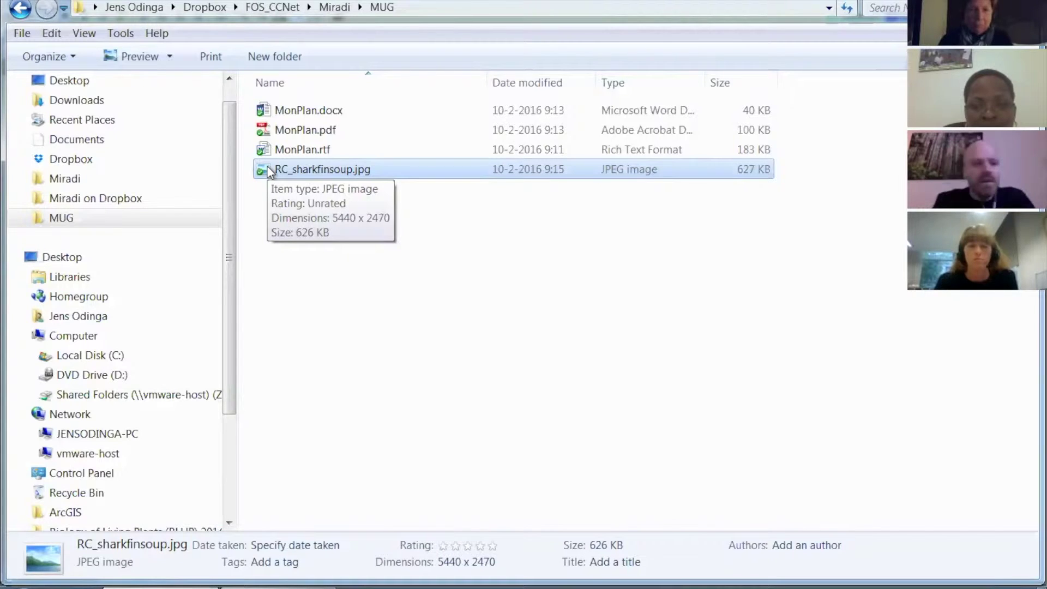
{"action": "key", "text": "alt+Tab"}
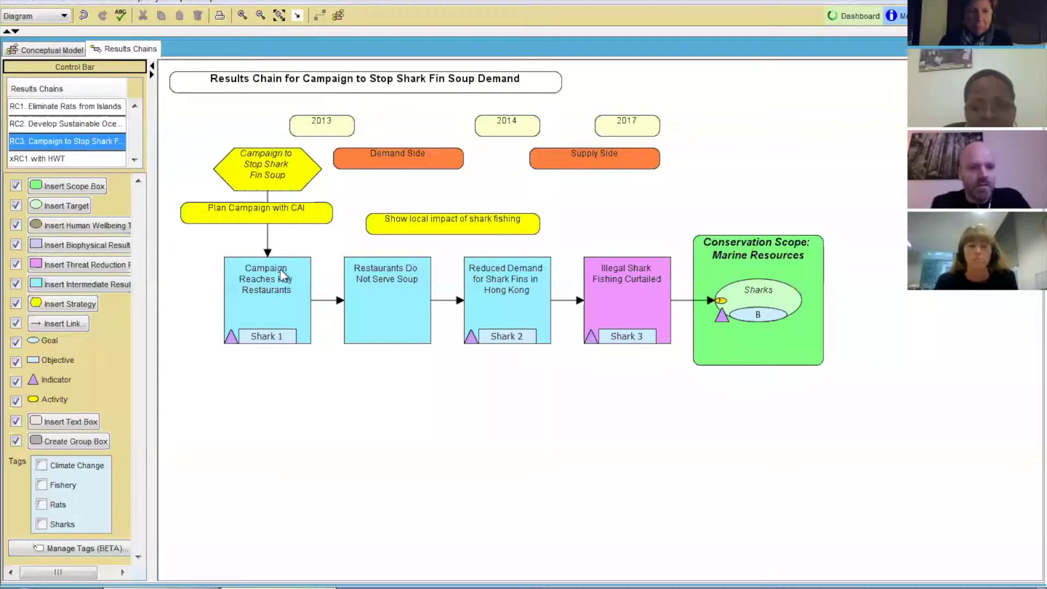
{"action": "left_click", "coordinate": [41, 16]}
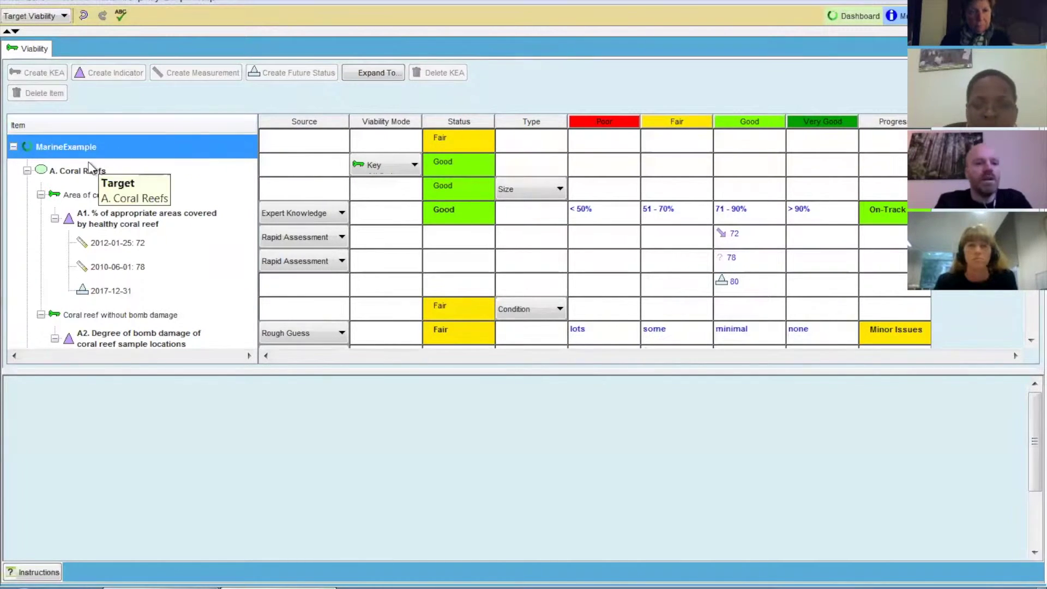
Collapse the Coral Reefs and Sharks targets, and expand all rows of the viability table again.
{"action": "left_click", "coordinate": [26, 172]}
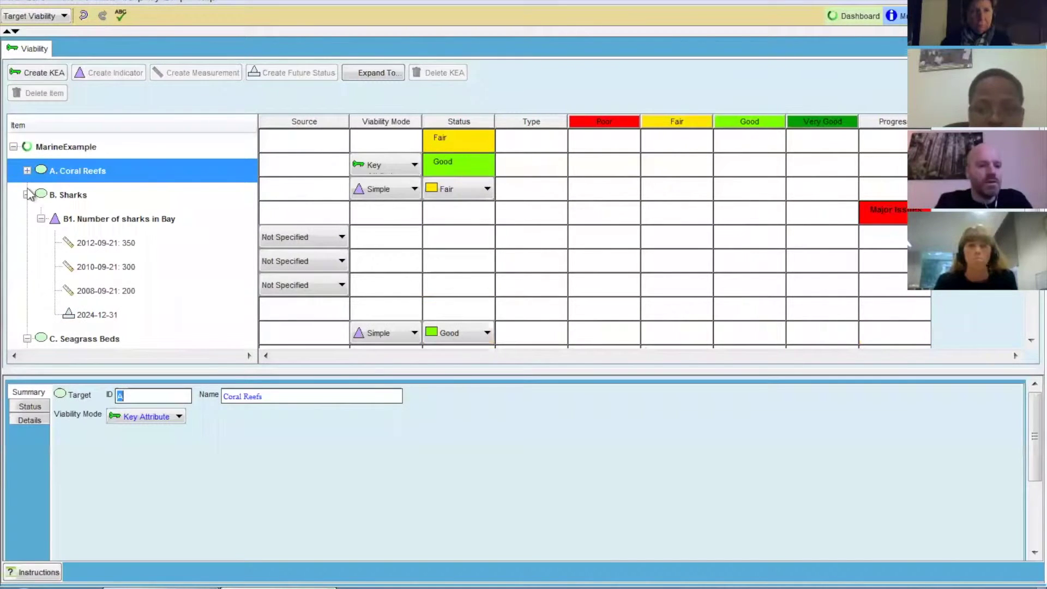
{"action": "left_click", "coordinate": [27, 194]}
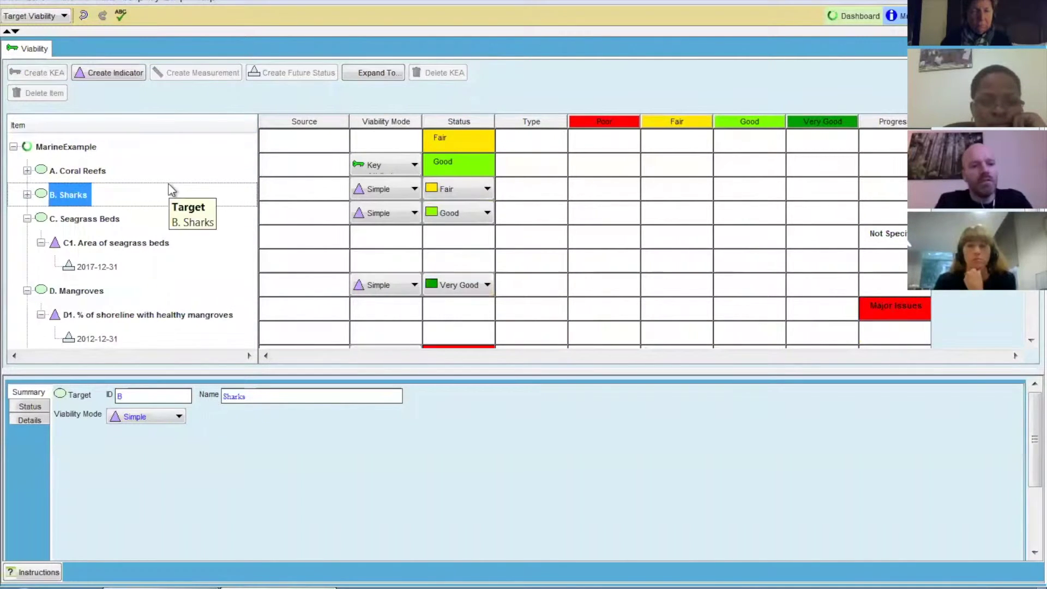
{"action": "left_click", "coordinate": [375, 75]}
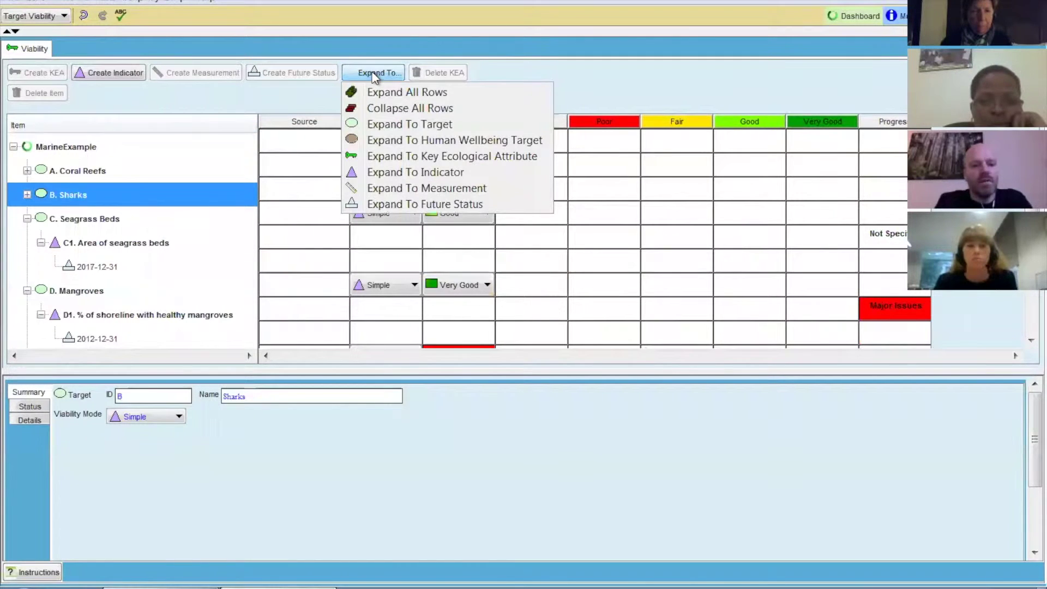
{"action": "left_click", "coordinate": [393, 96]}
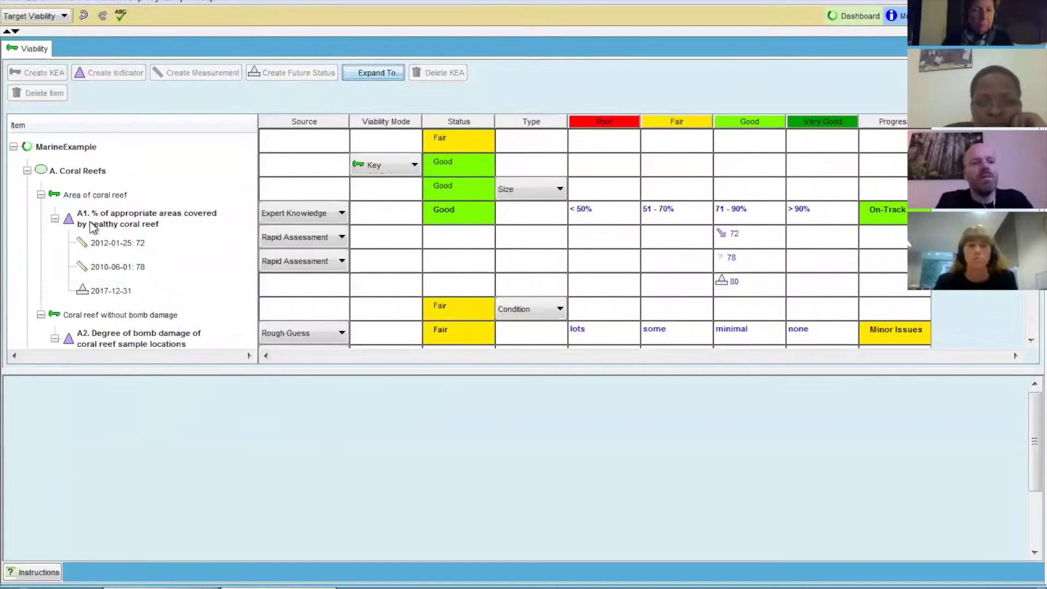
Export the current Target Viability page as an RTF file named Viability in the MUG folder.
{"action": "left_click", "coordinate": [12, 3]}
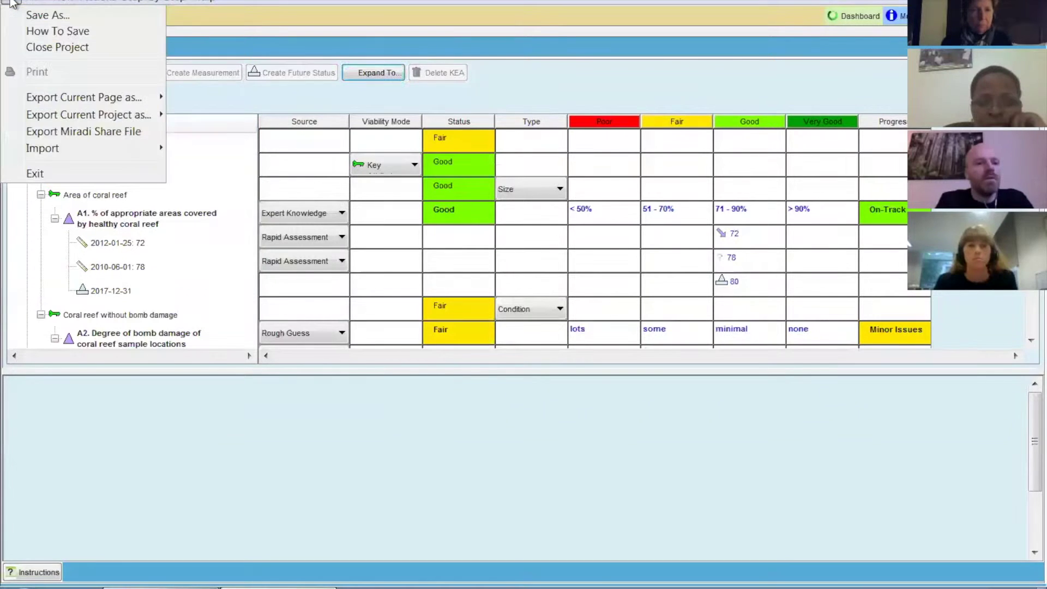
{"action": "mouse_move", "coordinate": [51, 96]}
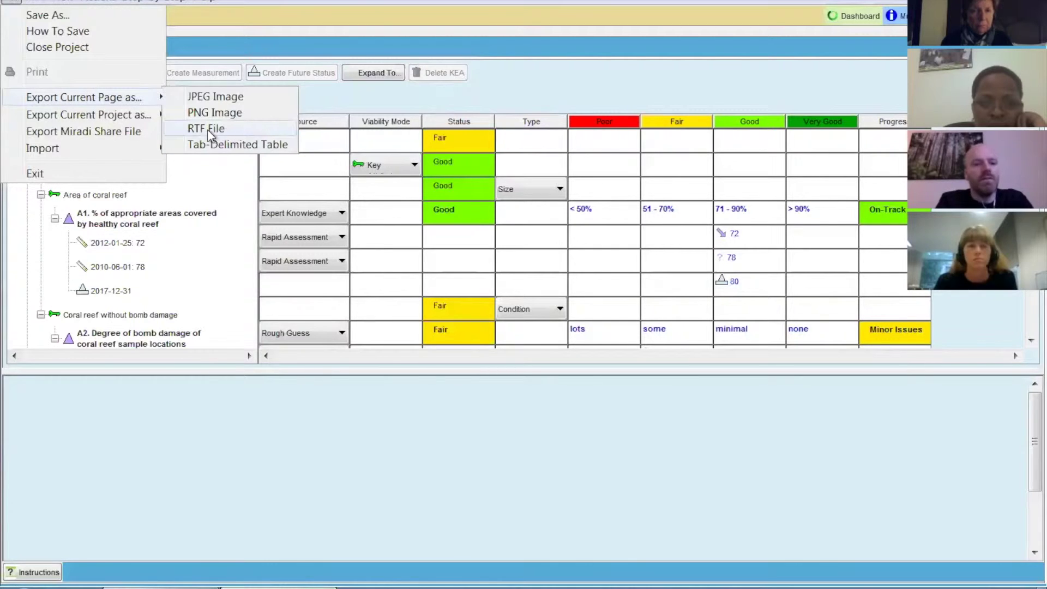
{"action": "left_click", "coordinate": [214, 128]}
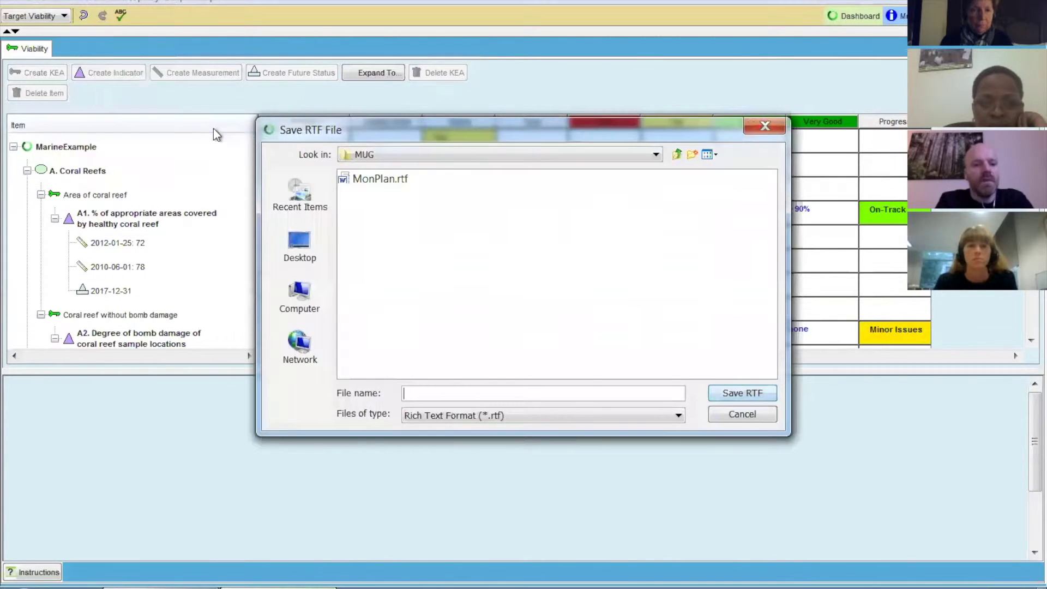
{"action": "type", "text": "Viab"}
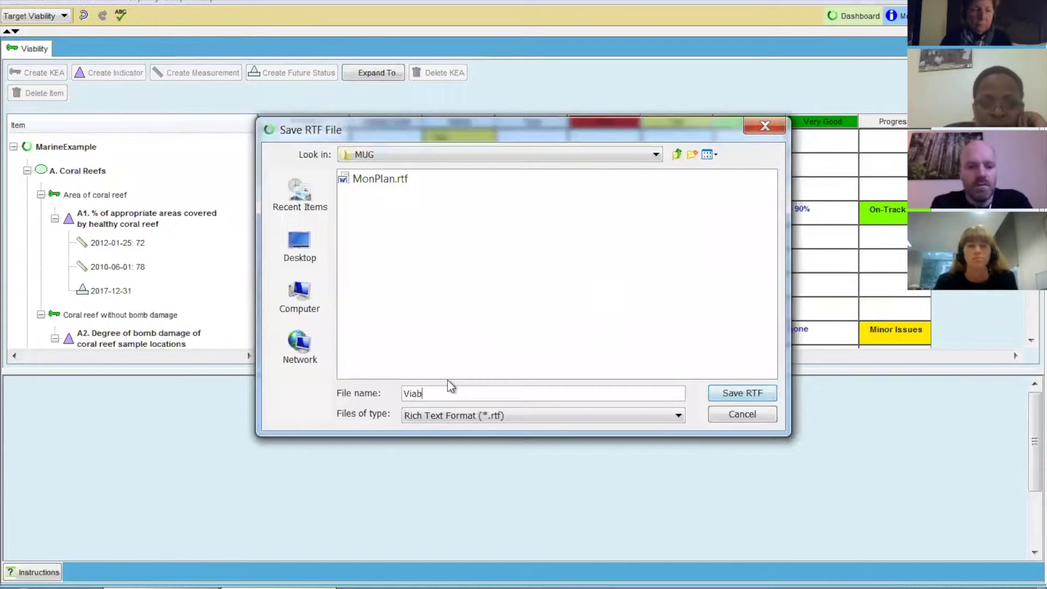
{"action": "type", "text": "ility"}
{"action": "key", "text": "Return"}
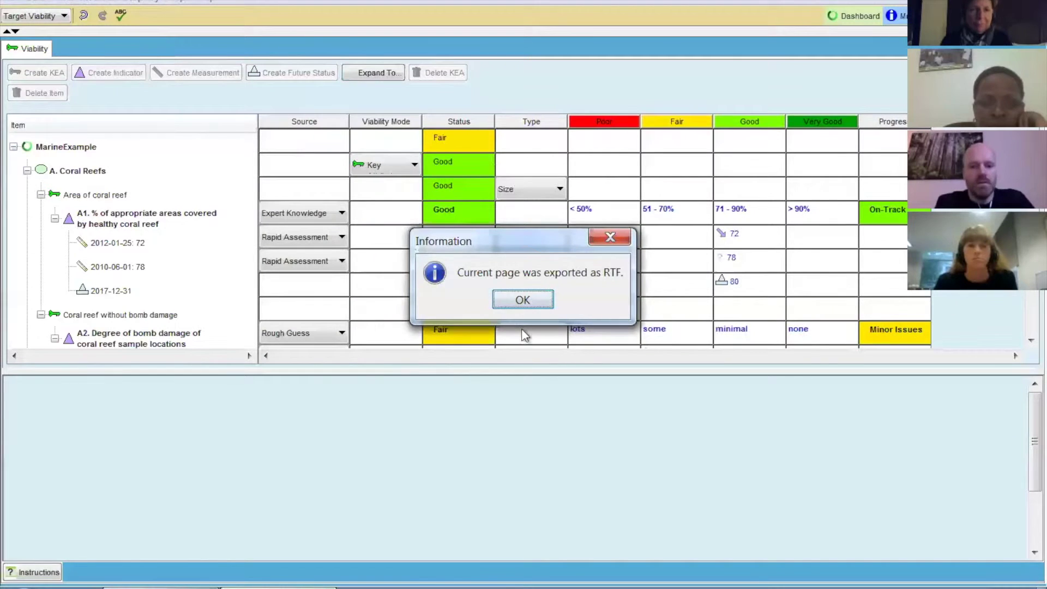
{"action": "left_click", "coordinate": [521, 300]}
Switch to File Explorer and open Viability.rtf from the MUG folder in Word.
{"action": "key", "text": "alt+Tab"}
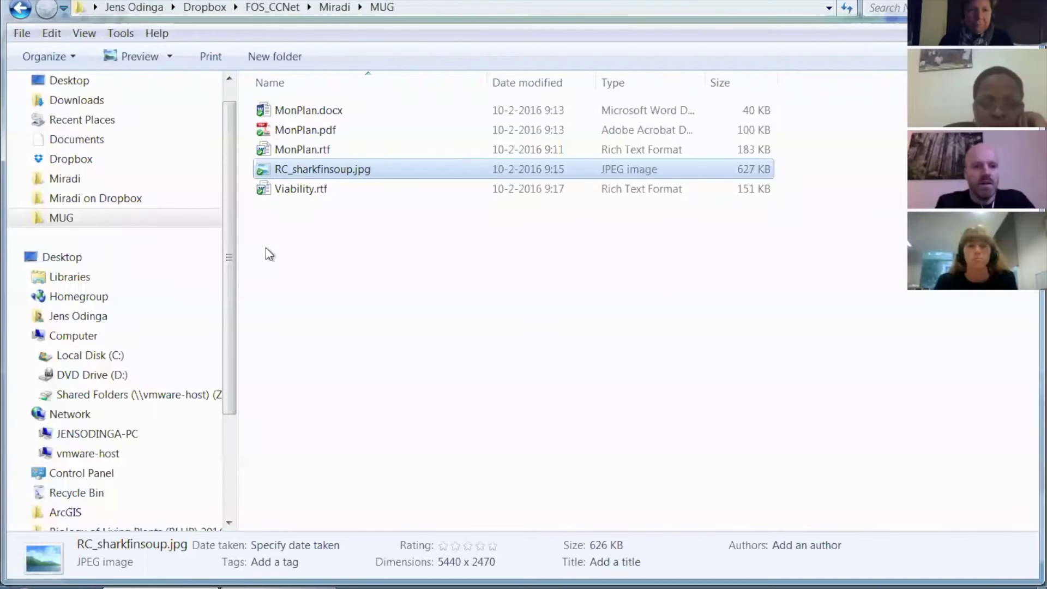
{"action": "left_click", "coordinate": [274, 191]}
{"action": "double_click", "coordinate": [274, 189]}
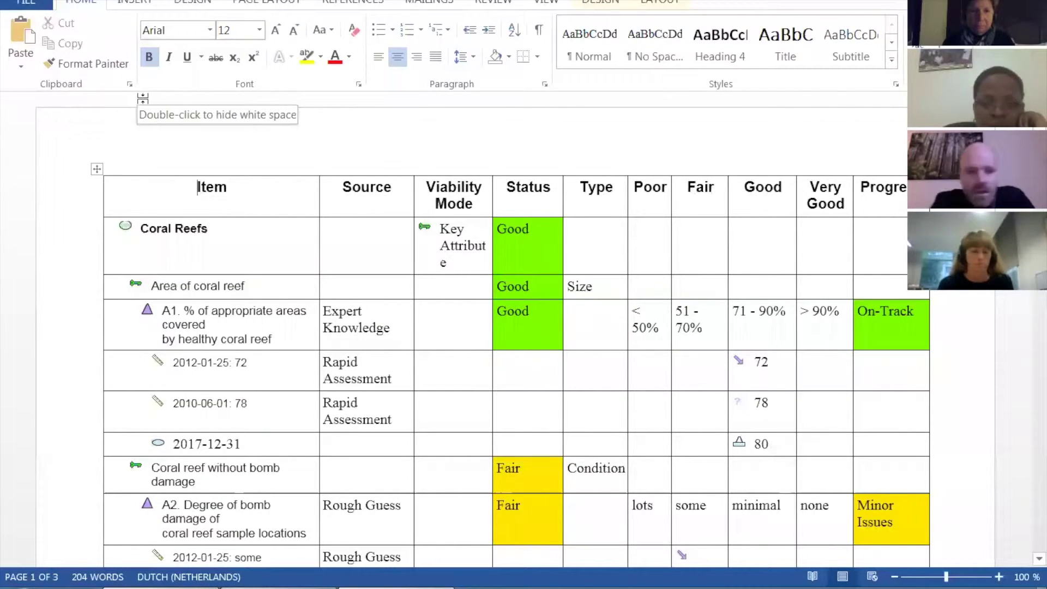
Save the viability table as the Word document Viability.docx in the MUG folder.
{"action": "left_click", "coordinate": [30, 5]}
{"action": "left_click", "coordinate": [34, 157]}
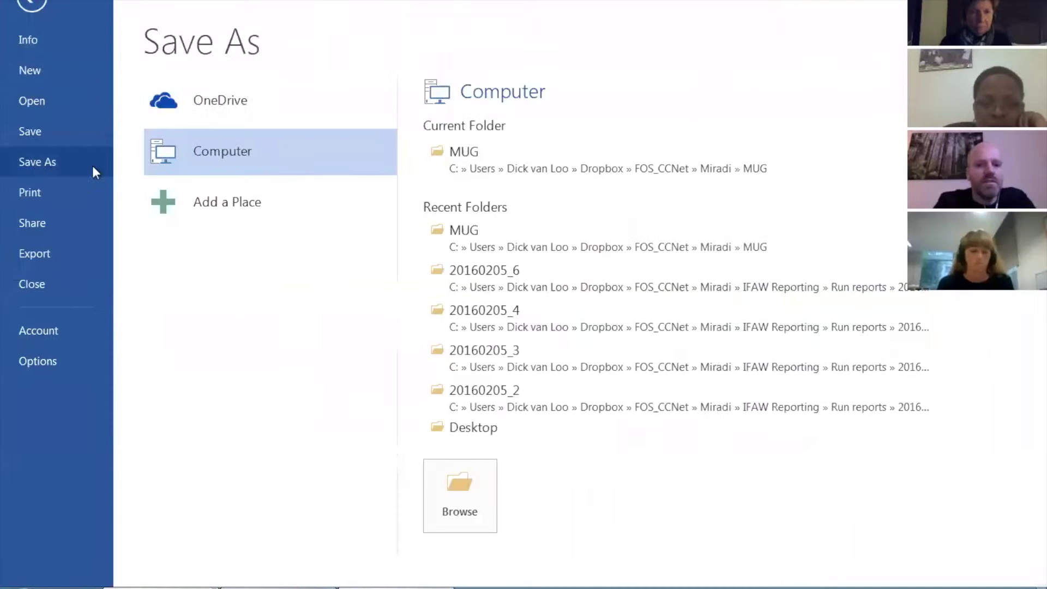
{"action": "left_click", "coordinate": [473, 151]}
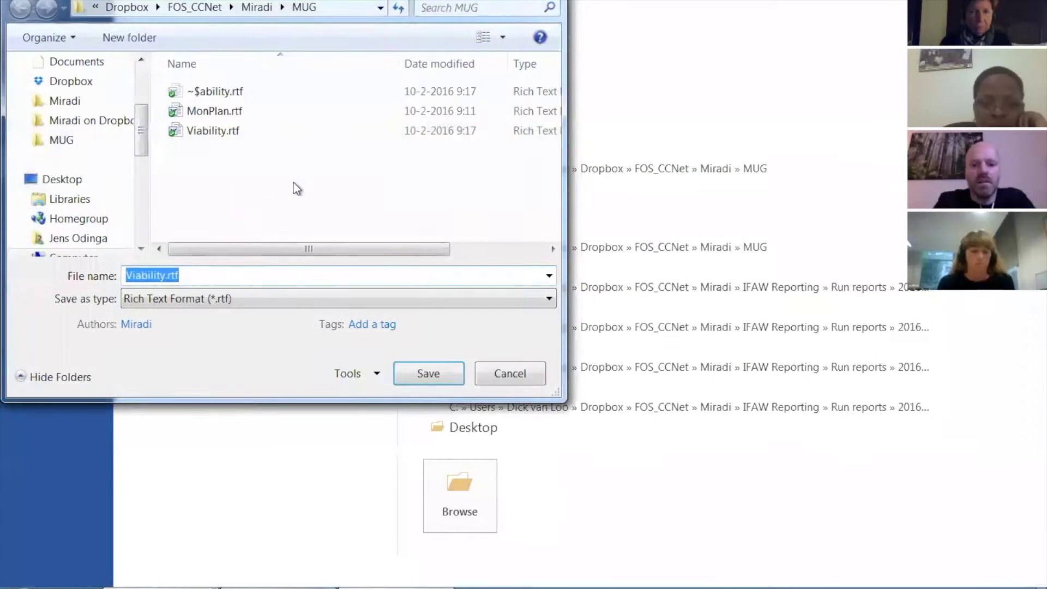
{"action": "left_click", "coordinate": [224, 302]}
{"action": "left_click", "coordinate": [192, 317]}
{"action": "left_click", "coordinate": [431, 439]}
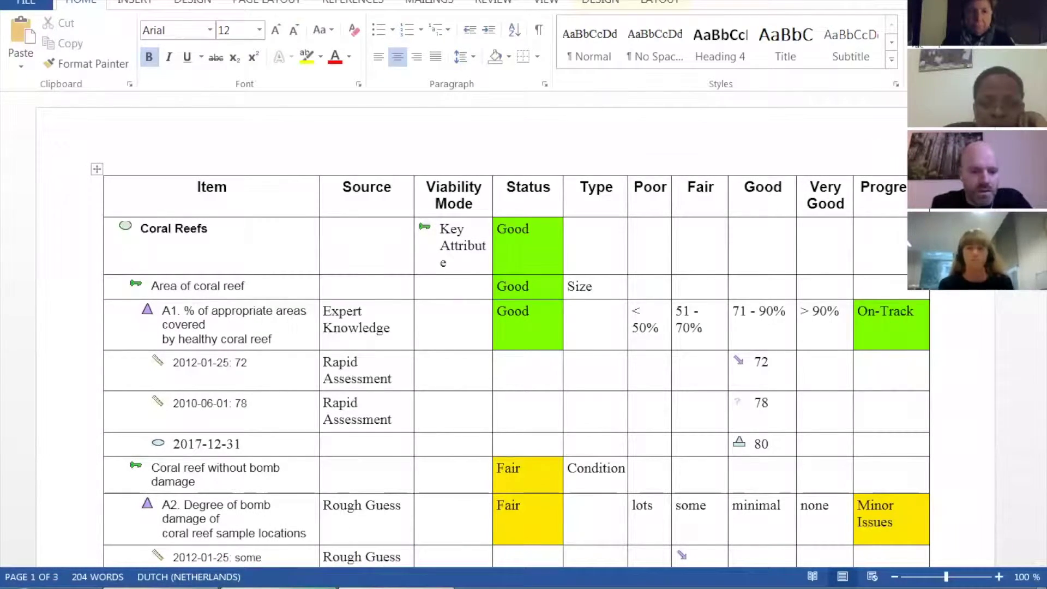
Switch back to Miradi, display the Work Plan view, and expand all its rows.
{"action": "key", "text": "alt+Tab"}
{"action": "left_click", "coordinate": [31, 17]}
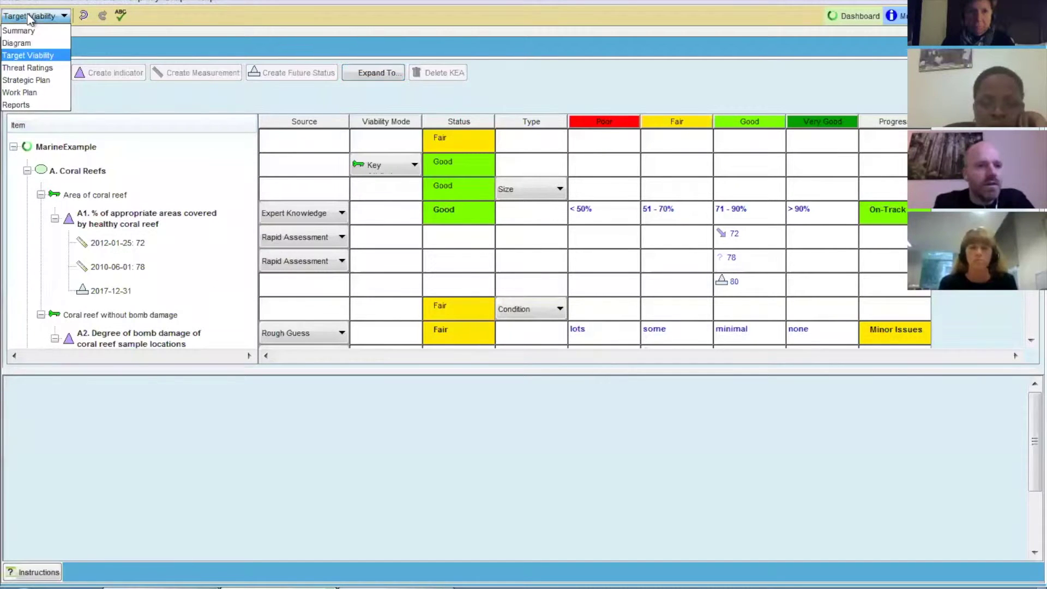
{"action": "left_click", "coordinate": [31, 92]}
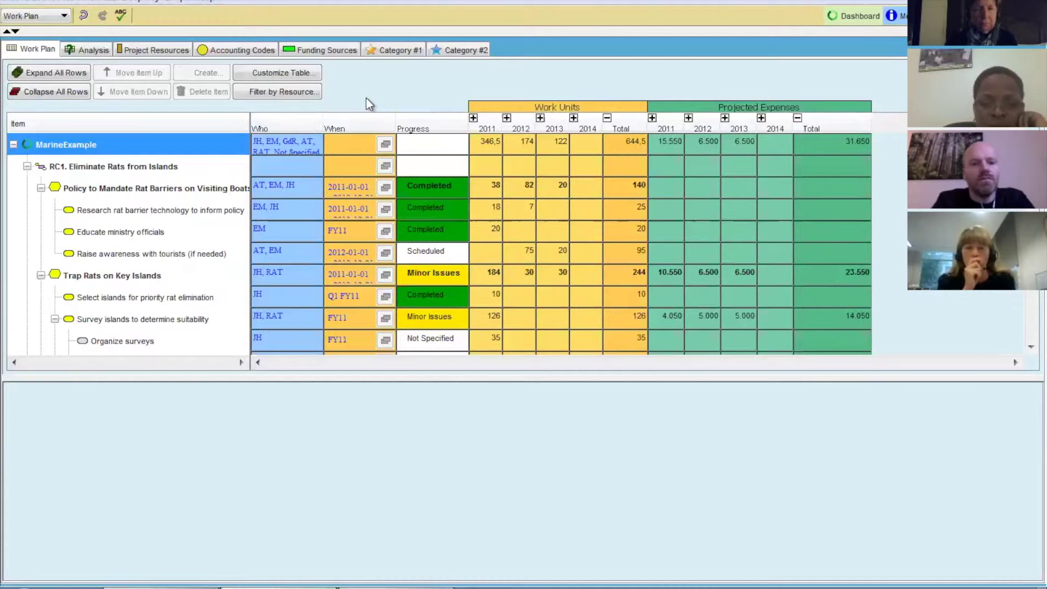
{"action": "left_click", "coordinate": [64, 75]}
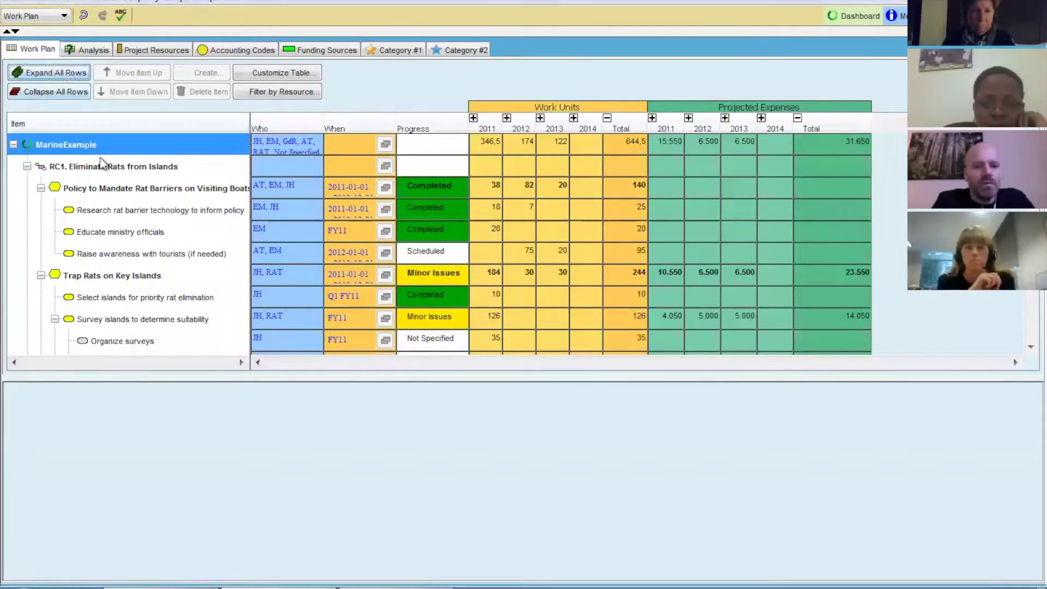
Export the current Work Plan page as a tab-delimited text file named WorkPlan in the MUG folder.
{"action": "left_click", "coordinate": [18, 4]}
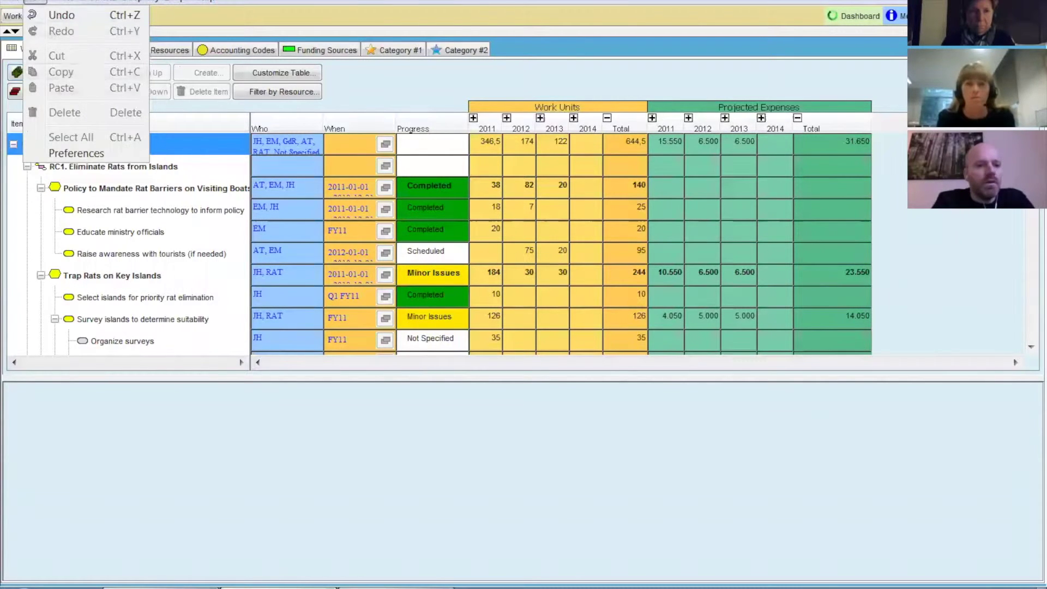
{"action": "mouse_move", "coordinate": [47, 101]}
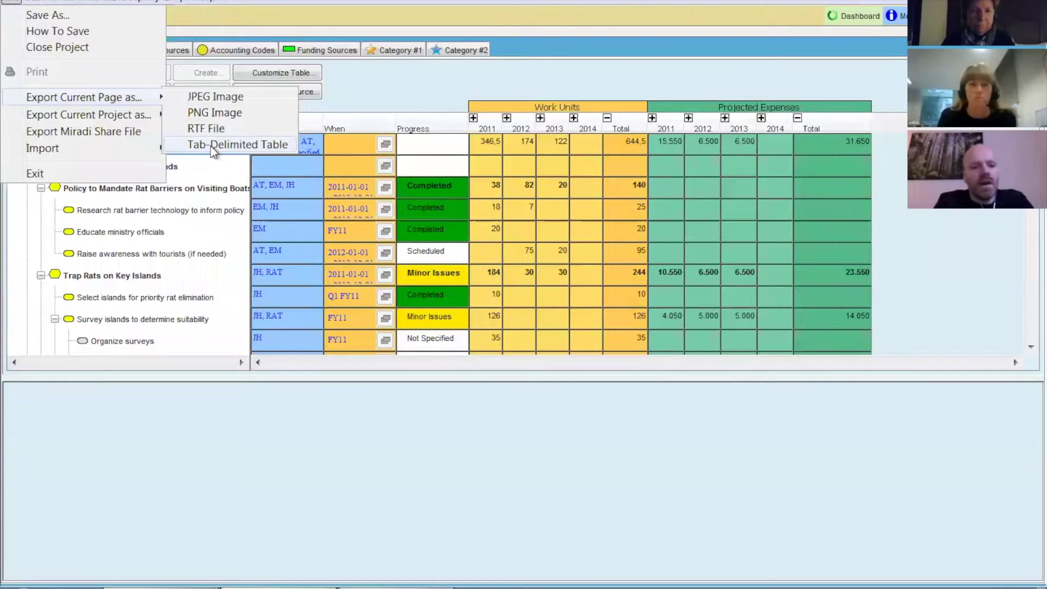
{"action": "left_click", "coordinate": [238, 144]}
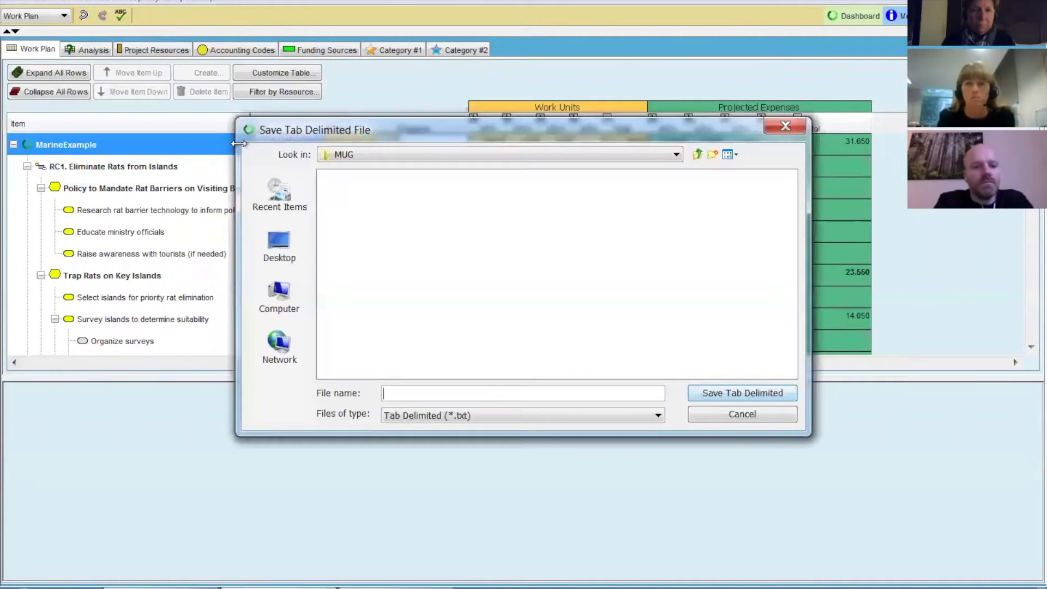
{"action": "left_click", "coordinate": [449, 416]}
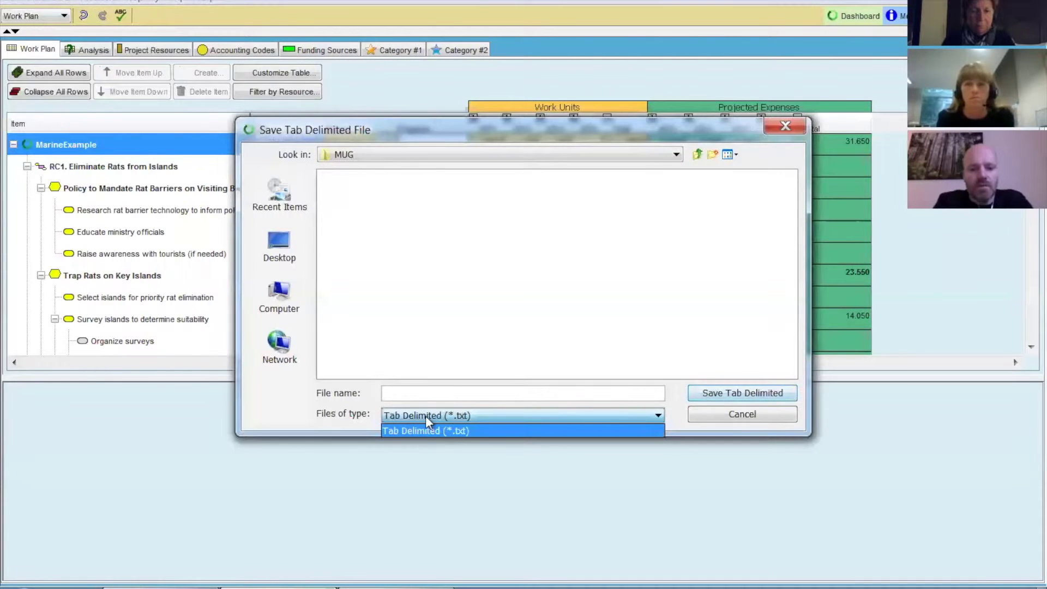
{"action": "left_click", "coordinate": [427, 395]}
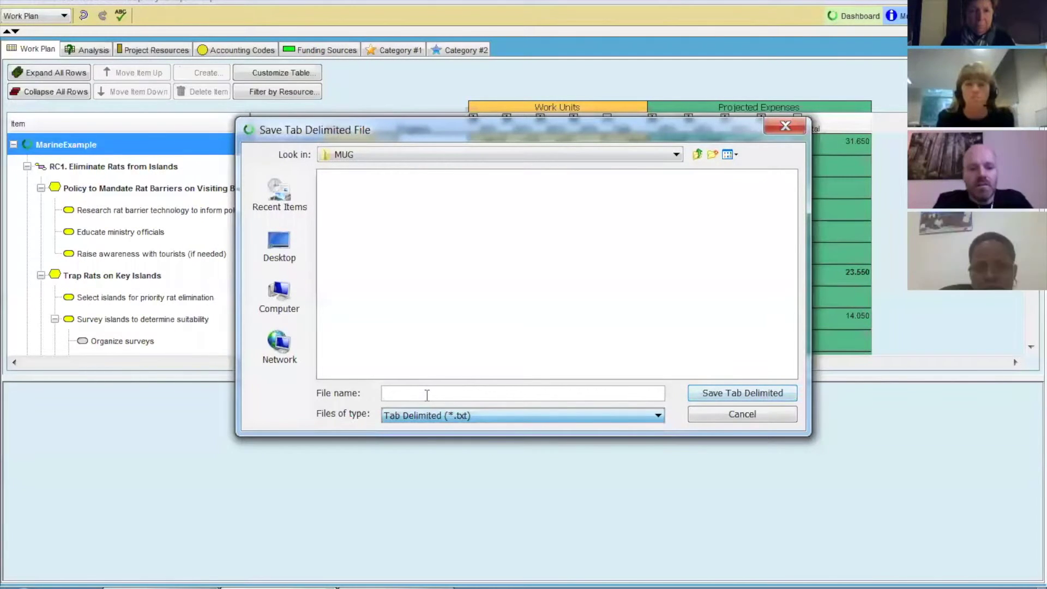
{"action": "left_click", "coordinate": [421, 388]}
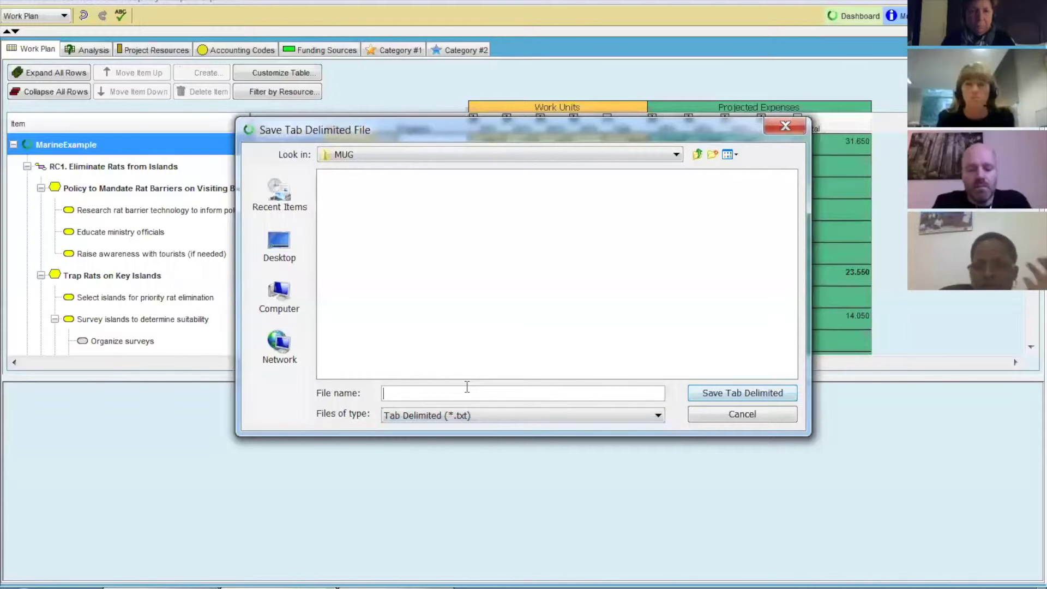
{"action": "type", "text": "Worl"}
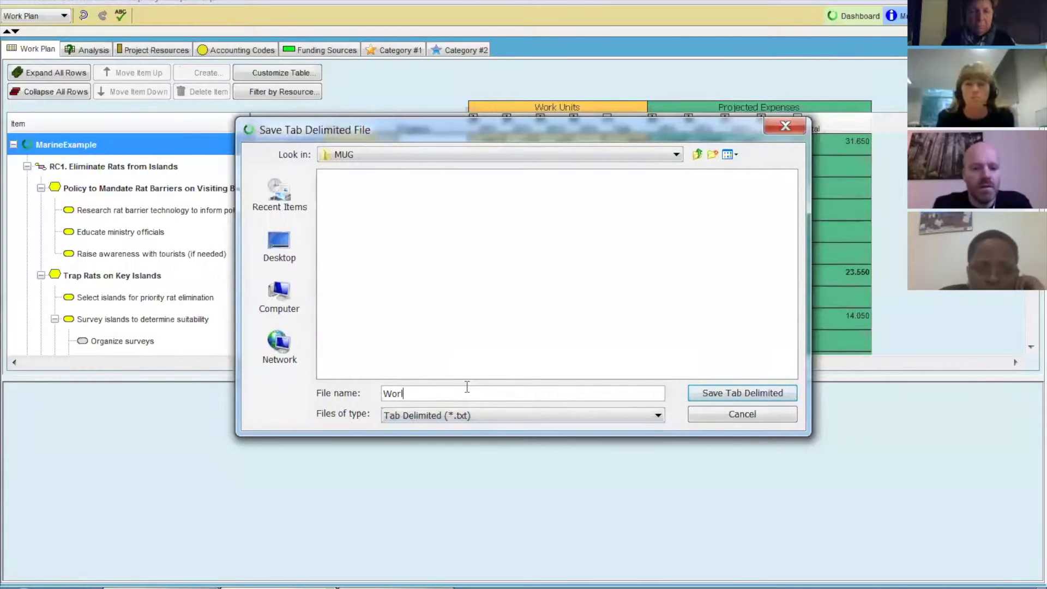
{"action": "key", "text": "BackSpace"}
{"action": "type", "text": "kPlan"}
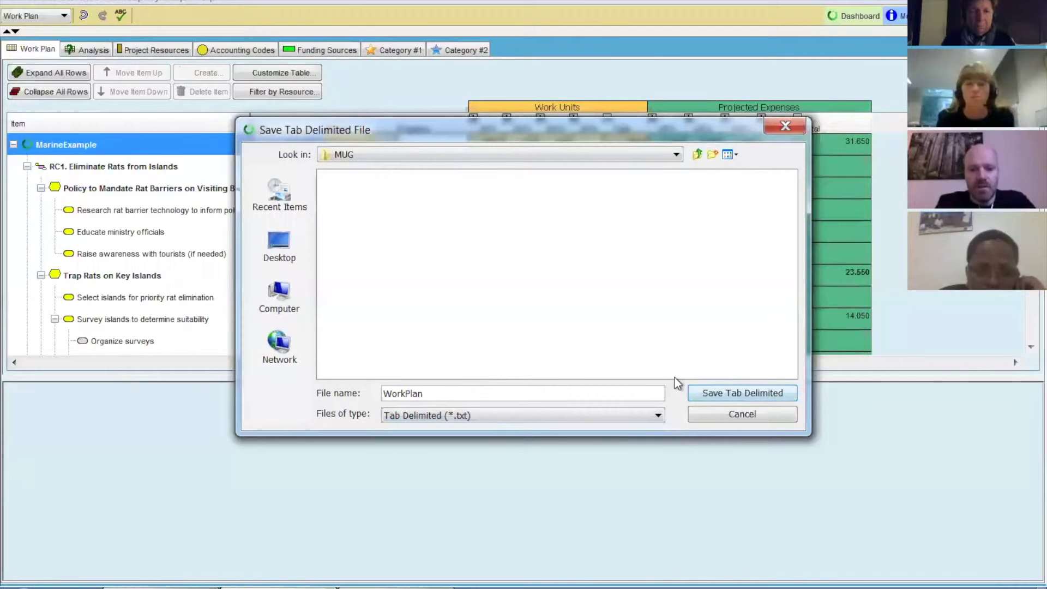
{"action": "left_click", "coordinate": [737, 395]}
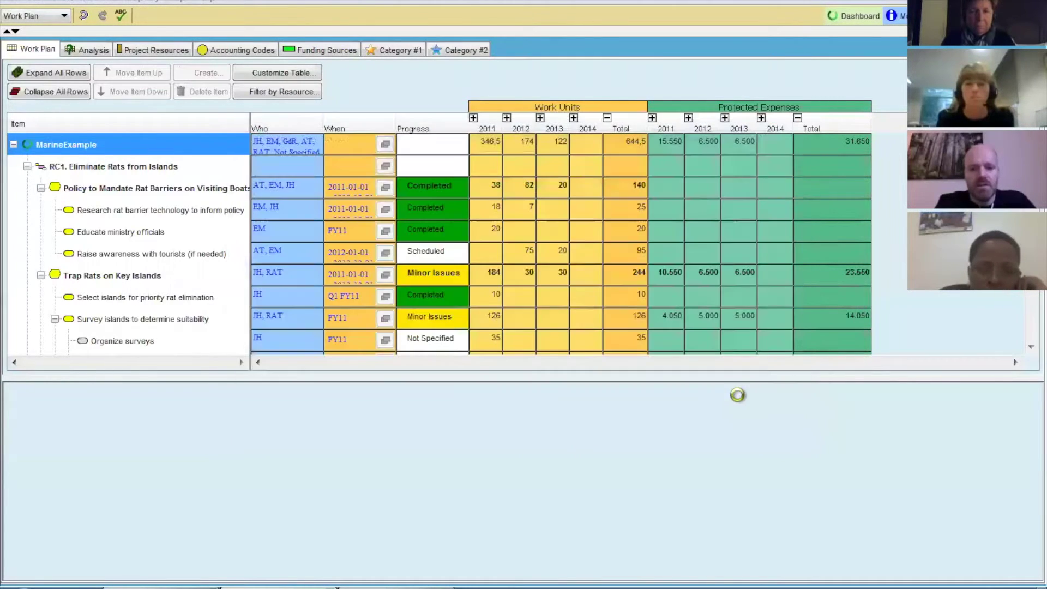
{"action": "left_click", "coordinate": [515, 299]}
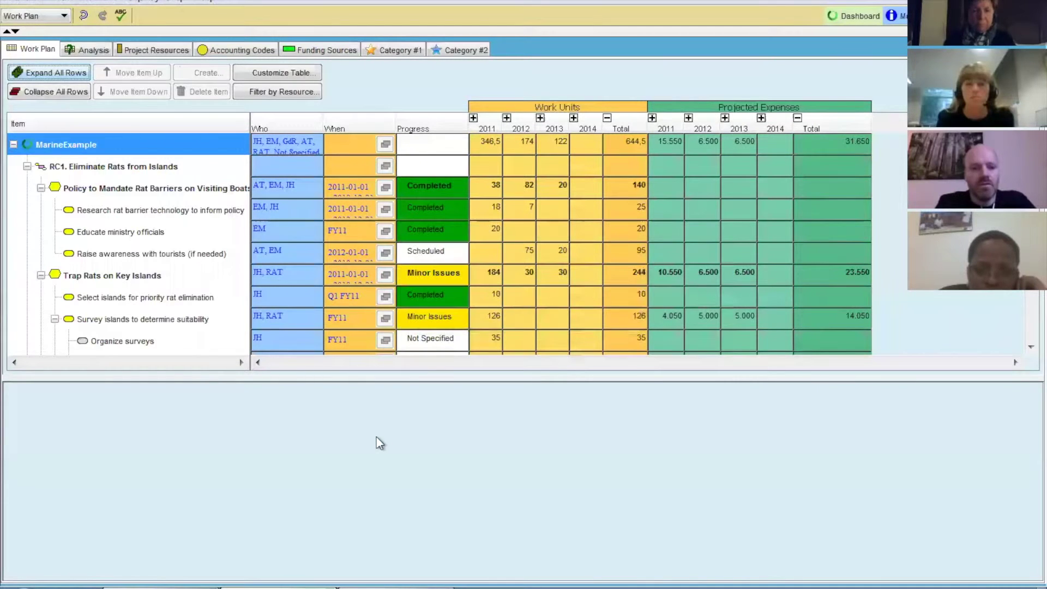
Switch to File Explorer, open WorkPlan.txt in Notepad, and move its window higher to show more of the exported table.
{"action": "key", "text": "alt+Tab"}
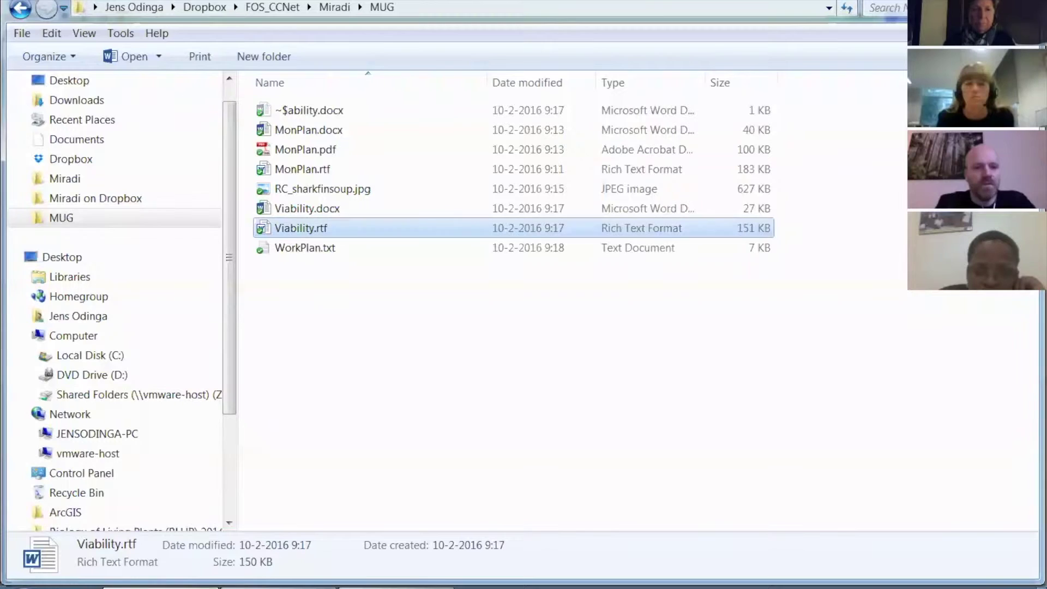
{"action": "left_click", "coordinate": [273, 248]}
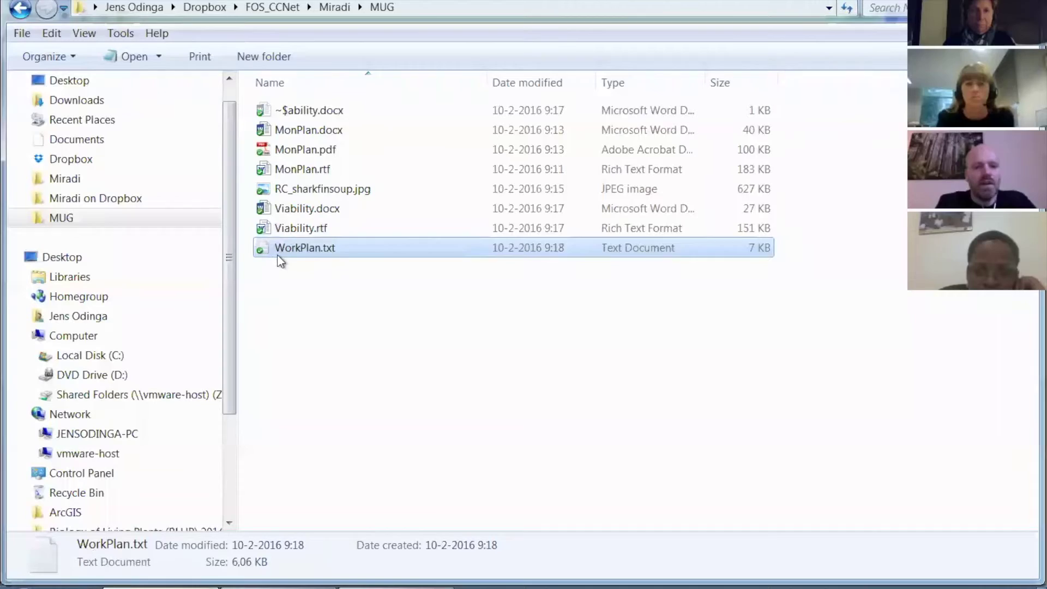
{"action": "double_click", "coordinate": [261, 255]}
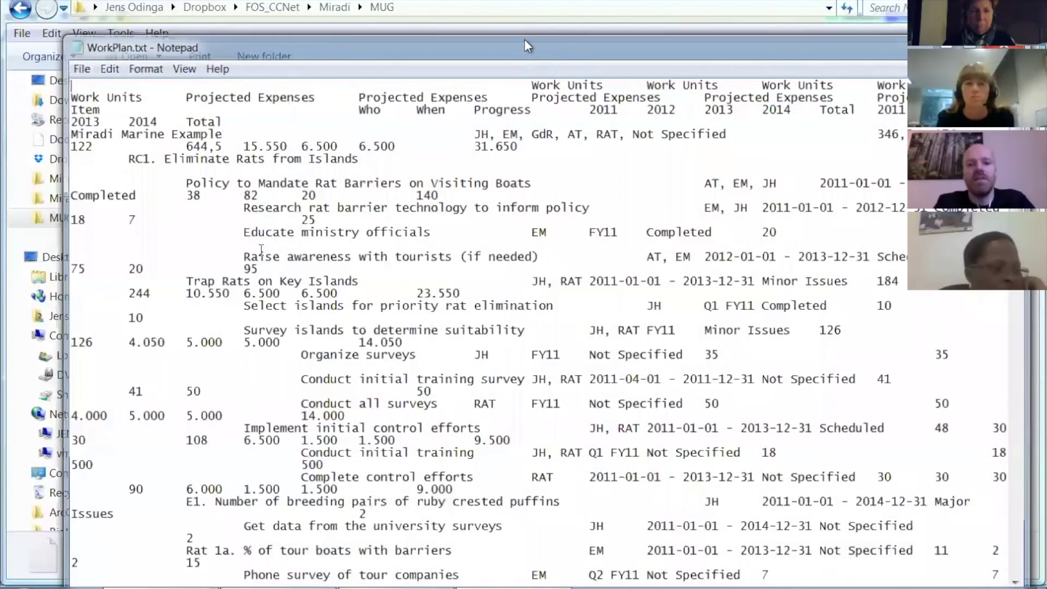
{"action": "left_click_drag", "start_coordinate": [530, 45], "coordinate": [527, 4]}
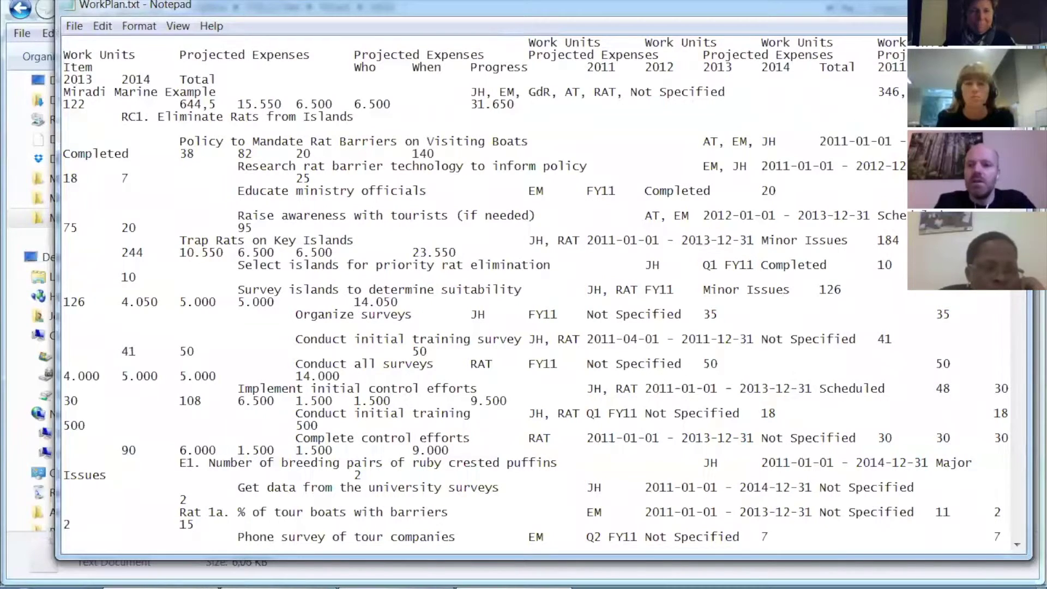
Close the WorkPlan.txt Notepad window and start Excel 2013 with a blank workbook.
{"action": "key", "text": "alt+F4"}
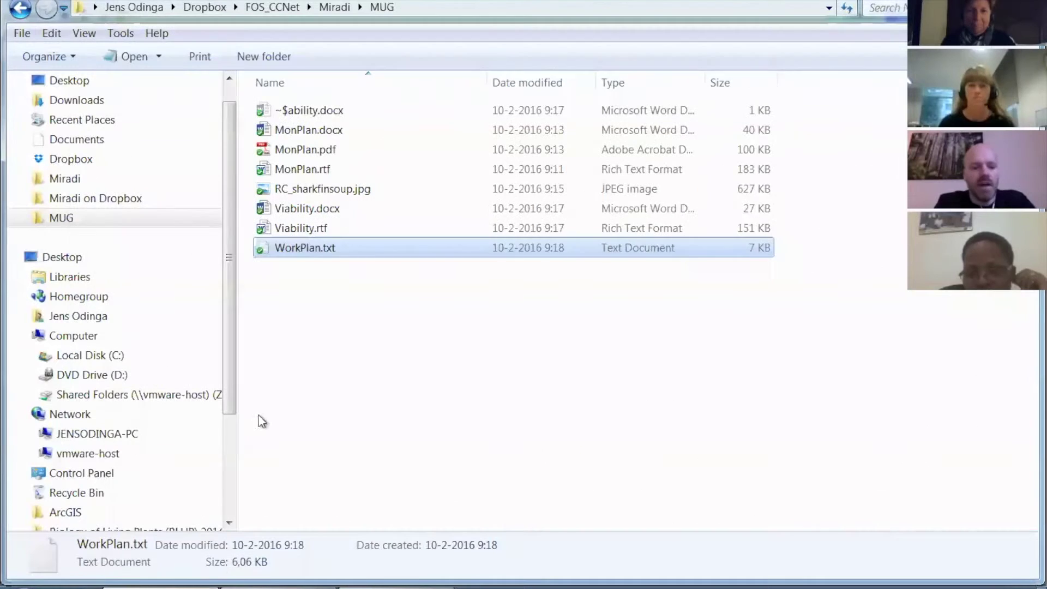
{"action": "left_click", "coordinate": [17, 587]}
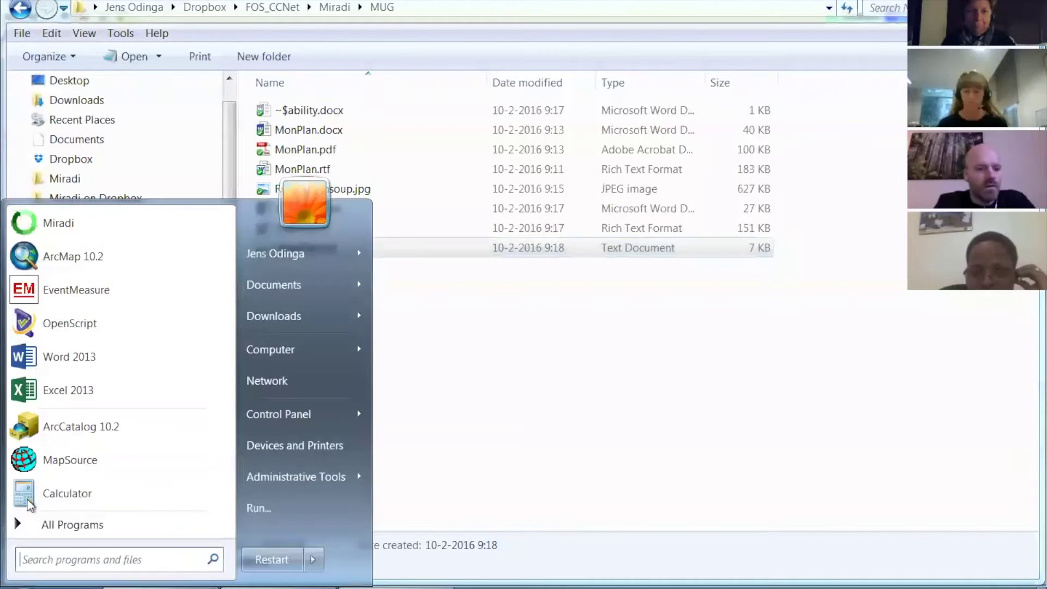
{"action": "left_click", "coordinate": [44, 390]}
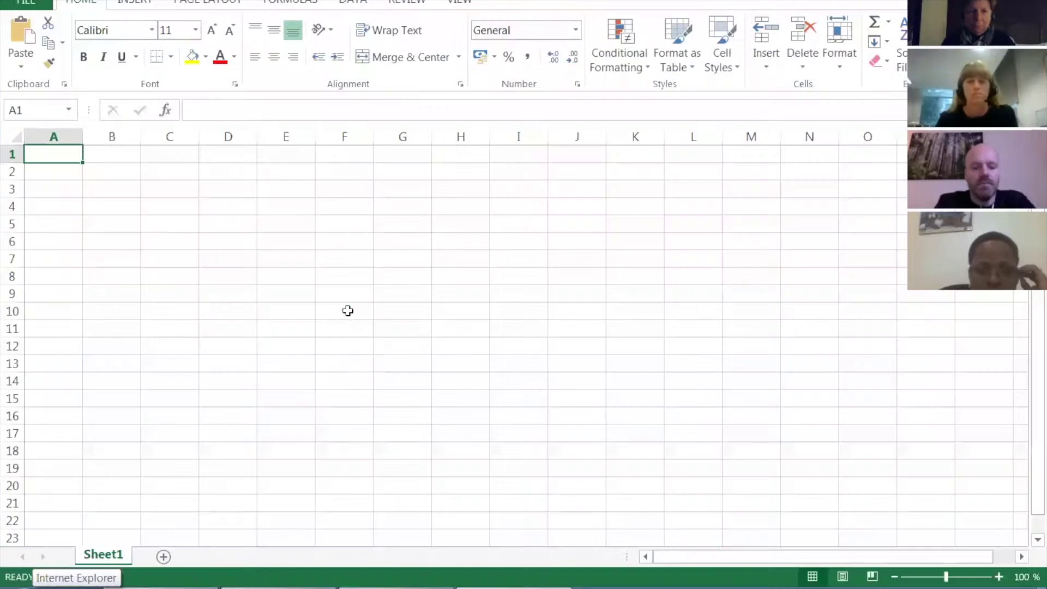
Open WorkPlan.txt from the MUG folder in Excel, using the Text Files file type.
{"action": "left_click", "coordinate": [32, 4]}
{"action": "left_click", "coordinate": [32, 100]}
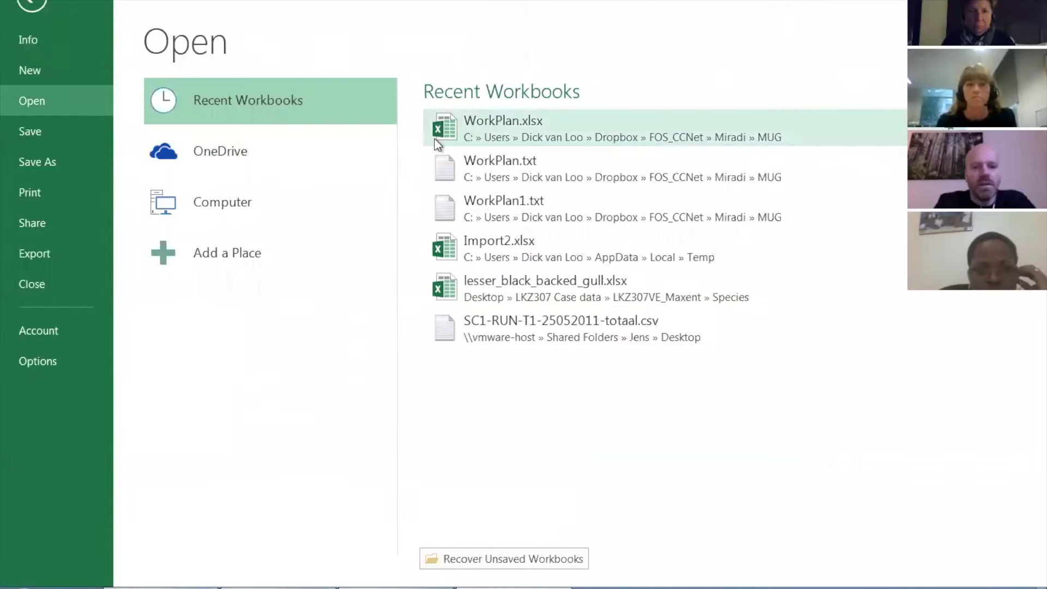
{"action": "left_click", "coordinate": [222, 201]}
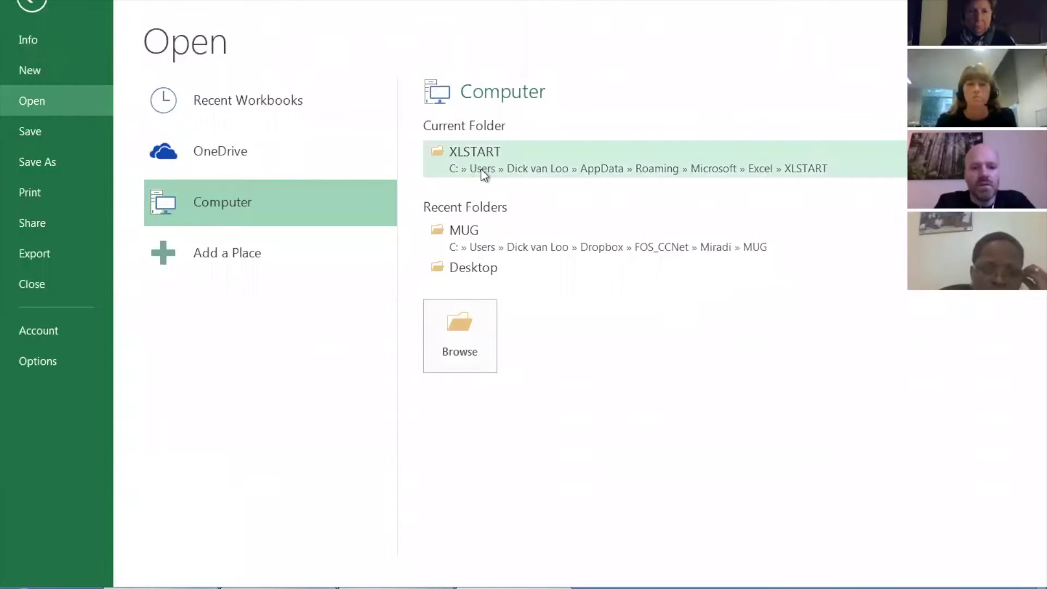
{"action": "left_click", "coordinate": [485, 230]}
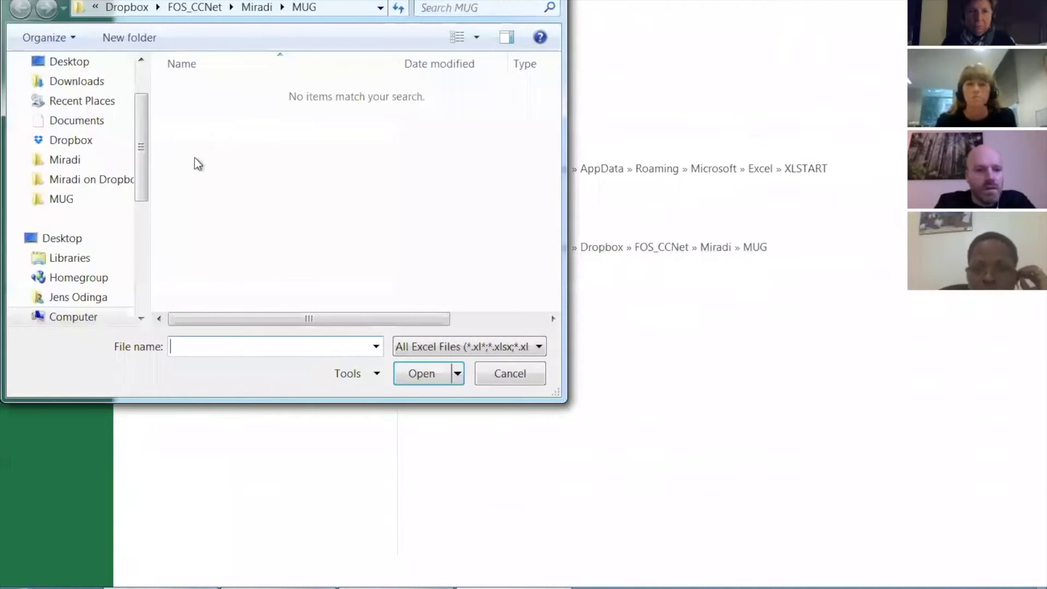
{"action": "left_click", "coordinate": [60, 202]}
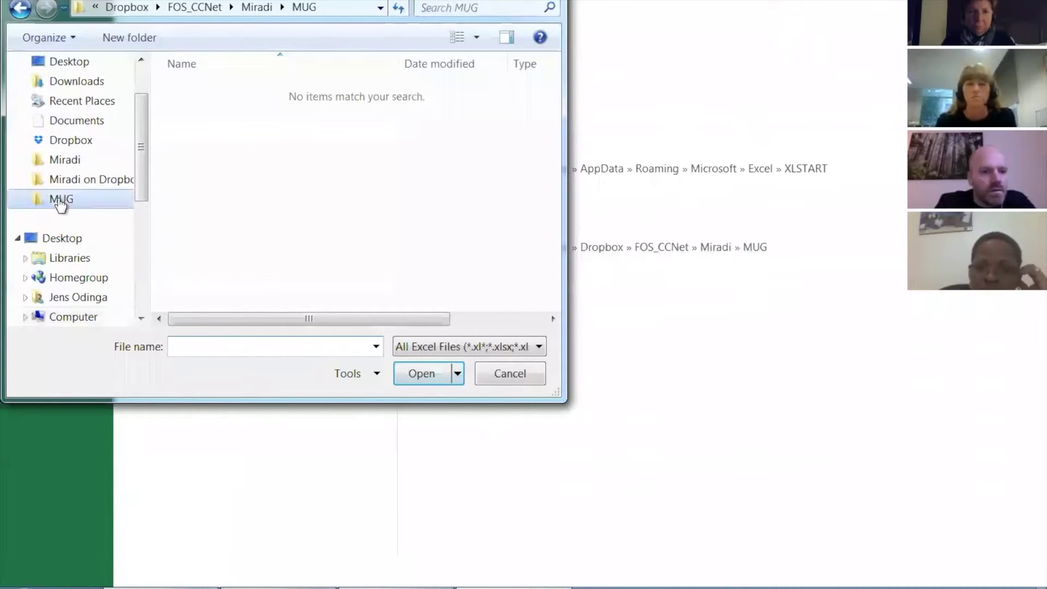
{"action": "left_click", "coordinate": [436, 349]}
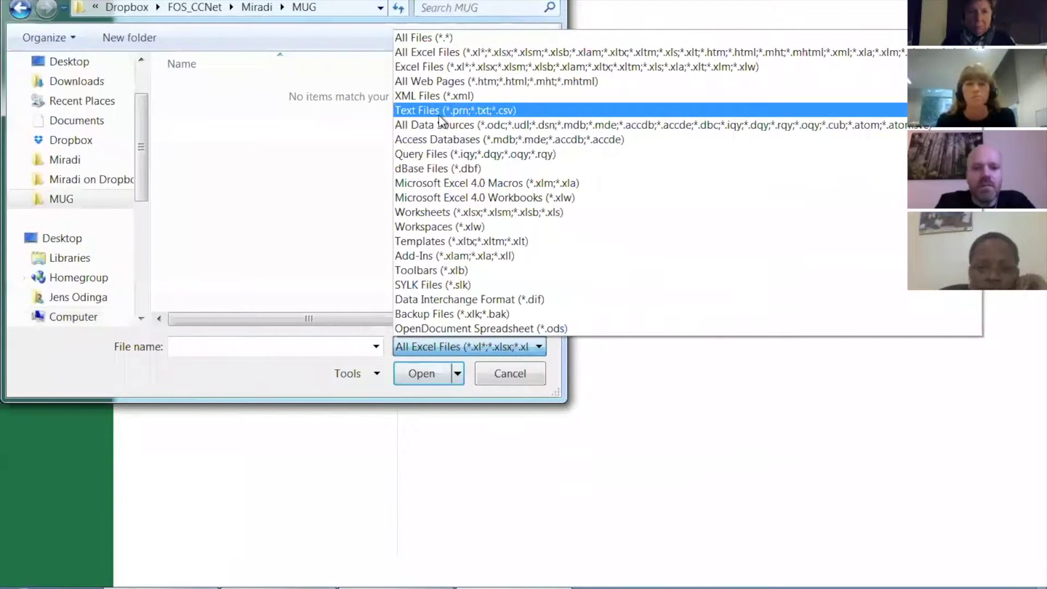
{"action": "left_click", "coordinate": [455, 112]}
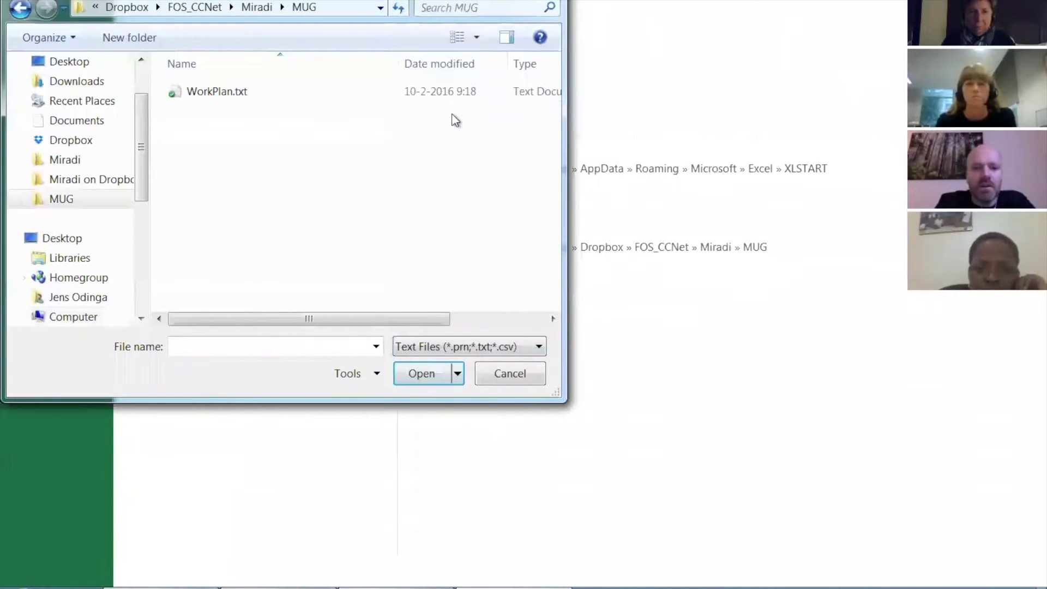
{"action": "left_click", "coordinate": [184, 98]}
{"action": "left_click", "coordinate": [421, 375]}
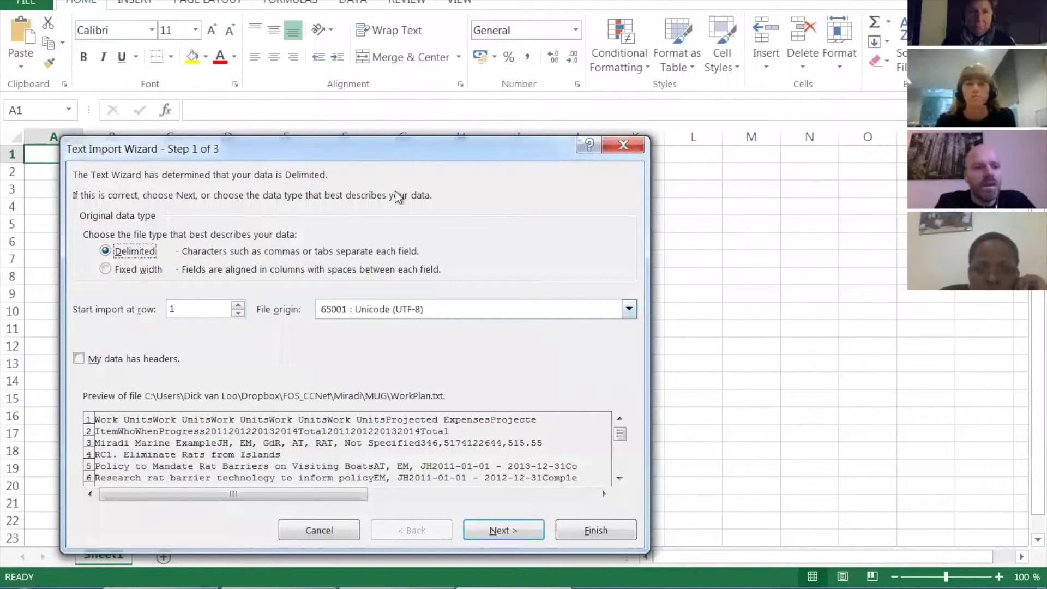
Import the text as delimited data with Tab as the delimiter and the General column format.
{"action": "left_click_drag", "start_coordinate": [420, 146], "coordinate": [513, 75]}
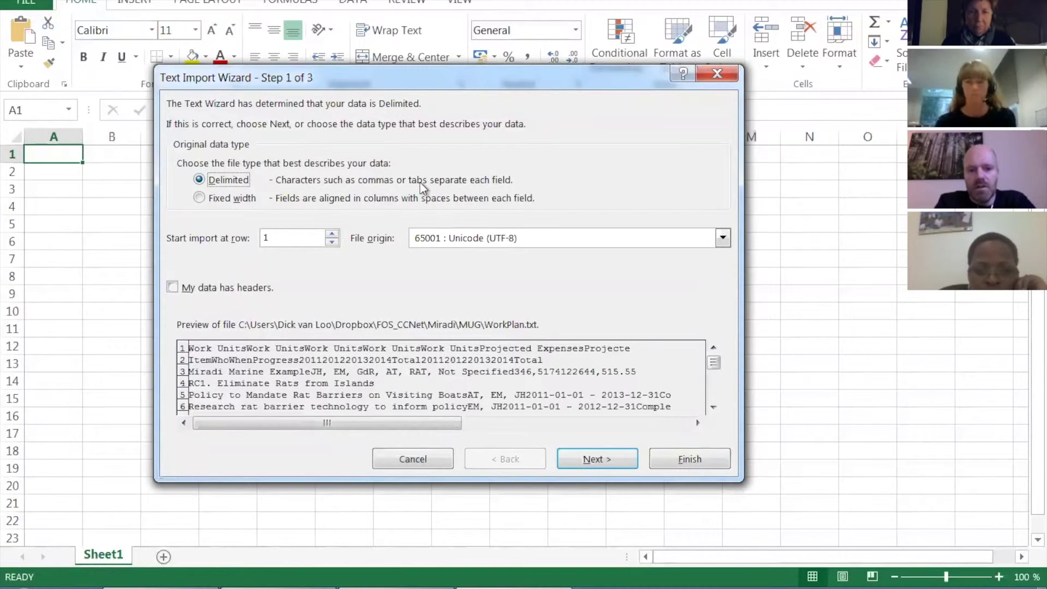
{"action": "left_click", "coordinate": [598, 458]}
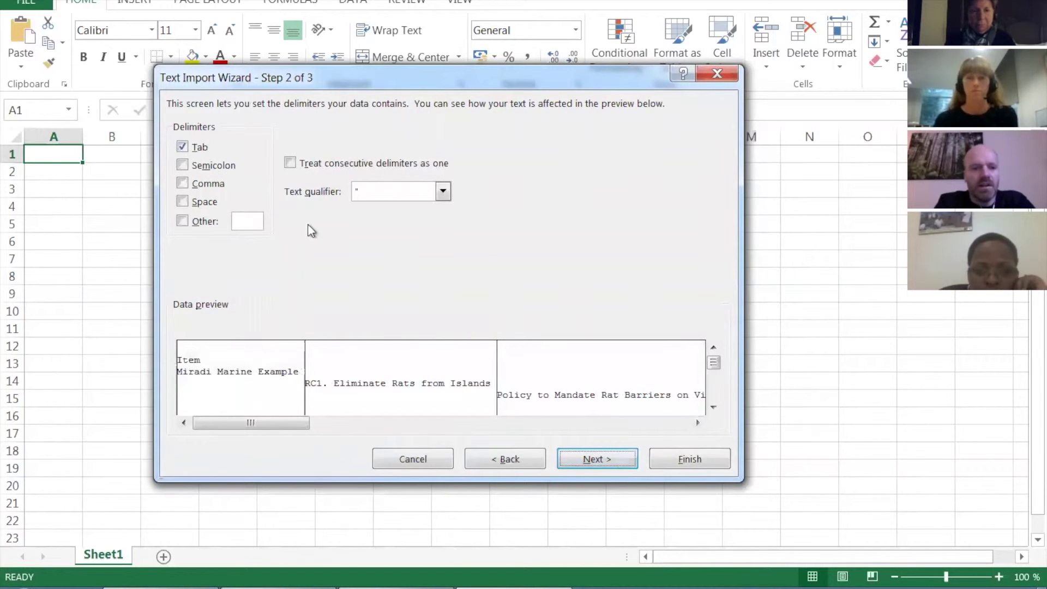
{"action": "left_click", "coordinate": [594, 460]}
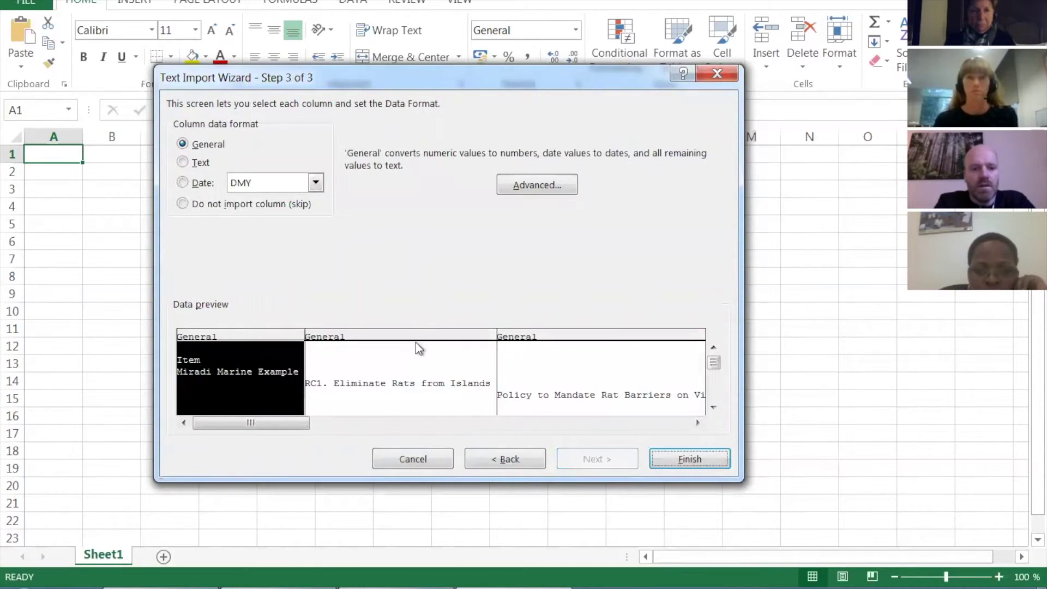
{"action": "left_click", "coordinate": [376, 337]}
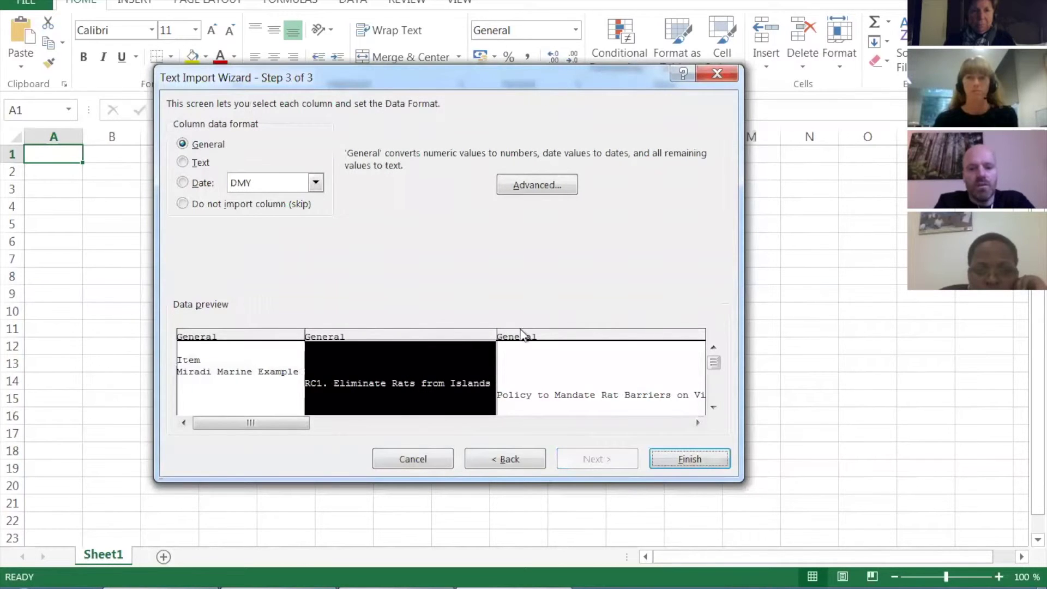
{"action": "left_click", "coordinate": [533, 338]}
{"action": "left_click", "coordinate": [394, 340]}
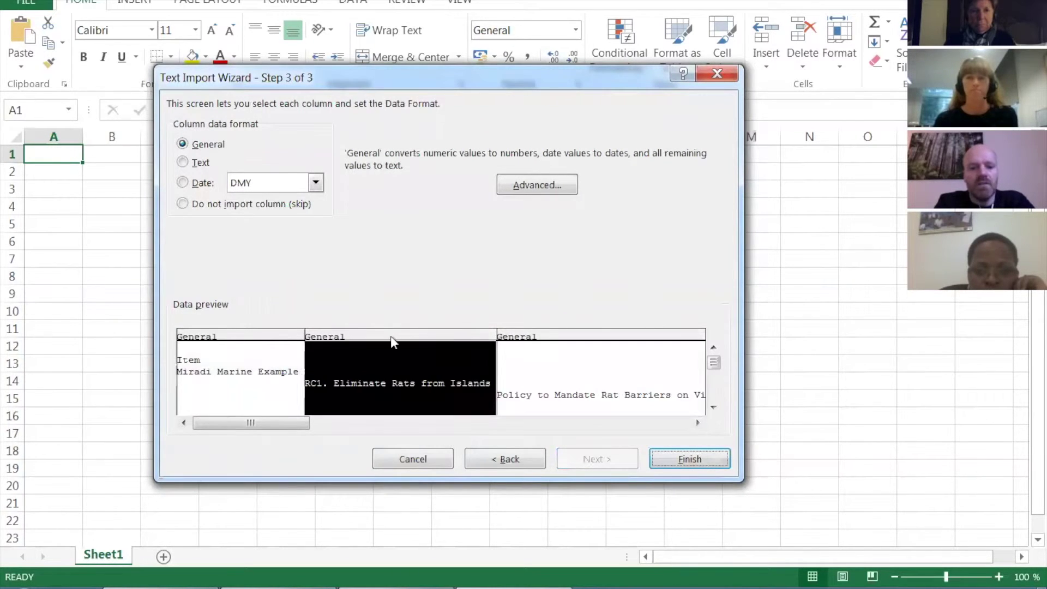
{"action": "left_click", "coordinate": [282, 338]}
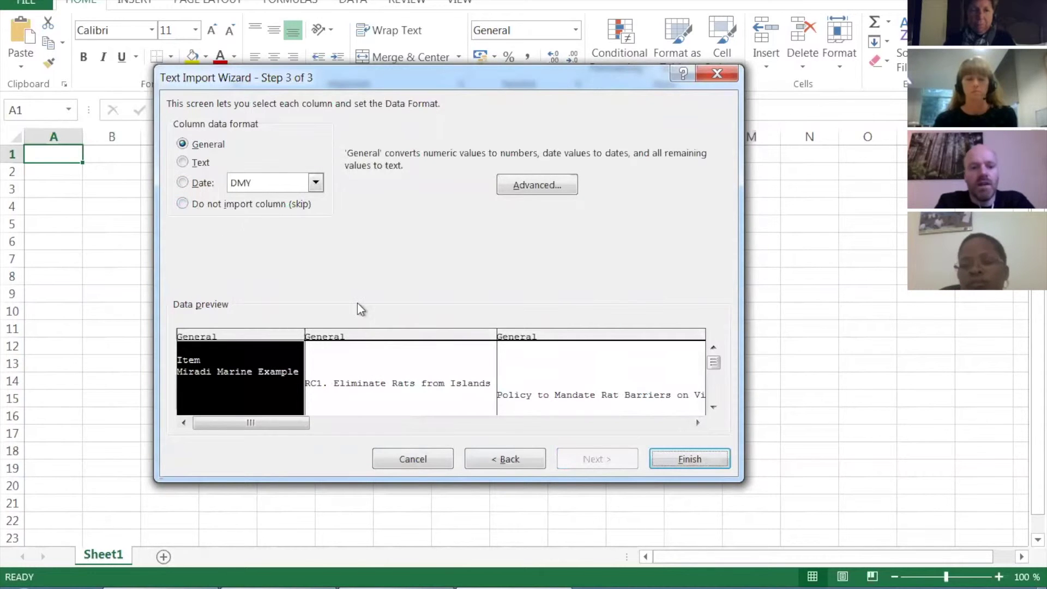
{"action": "left_click", "coordinate": [690, 459]}
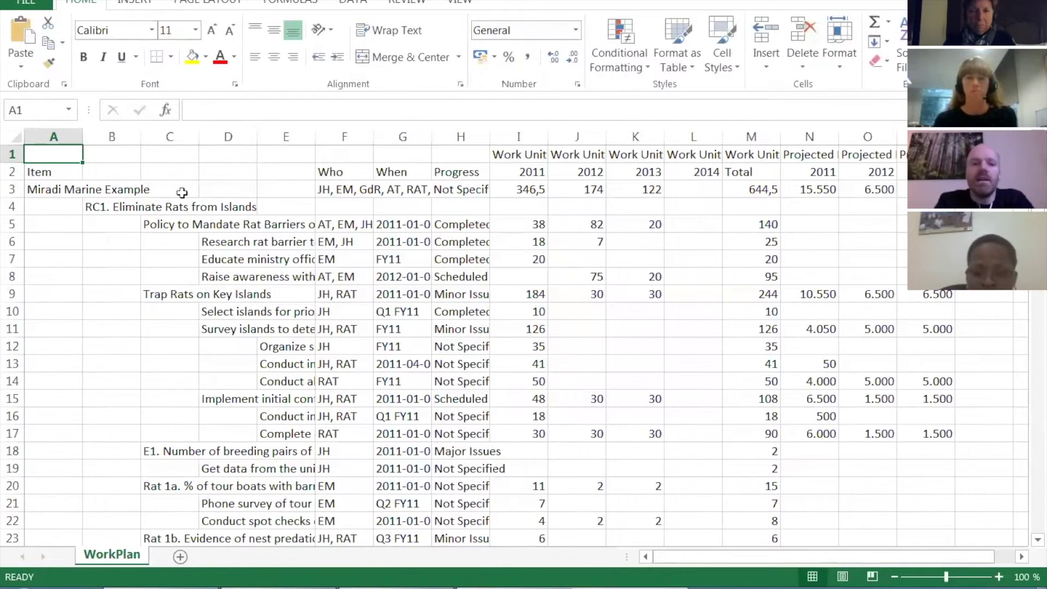
Make header rows 1 and 2 bold and widen the Who column to fit its names.
{"action": "left_click_drag", "start_coordinate": [16, 154], "coordinate": [19, 167]}
{"action": "left_click", "coordinate": [84, 58]}
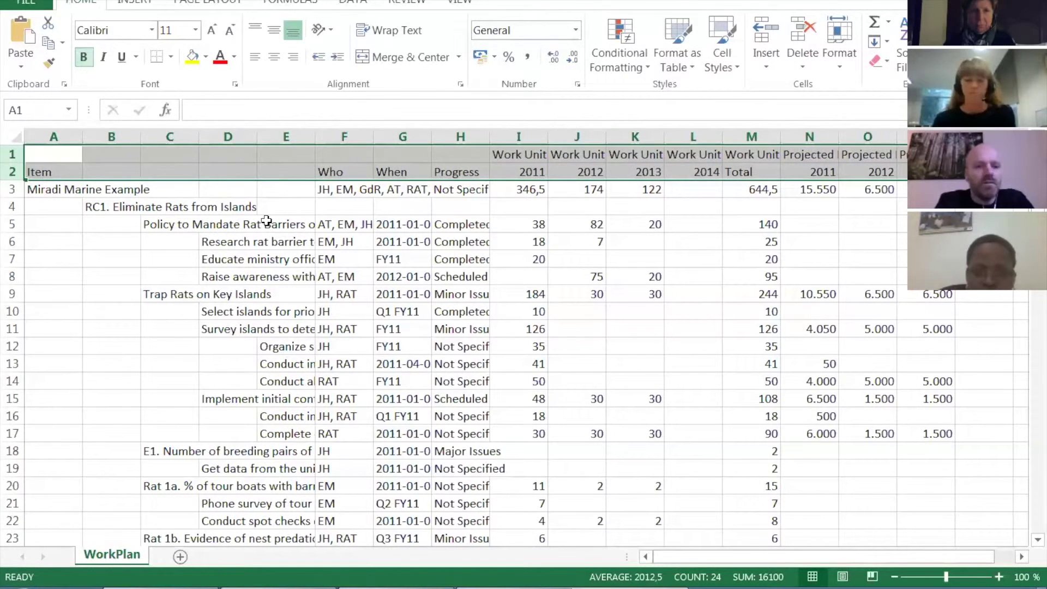
{"action": "left_click", "coordinate": [292, 211]}
{"action": "left_click_drag", "start_coordinate": [374, 133], "coordinate": [416, 134]}
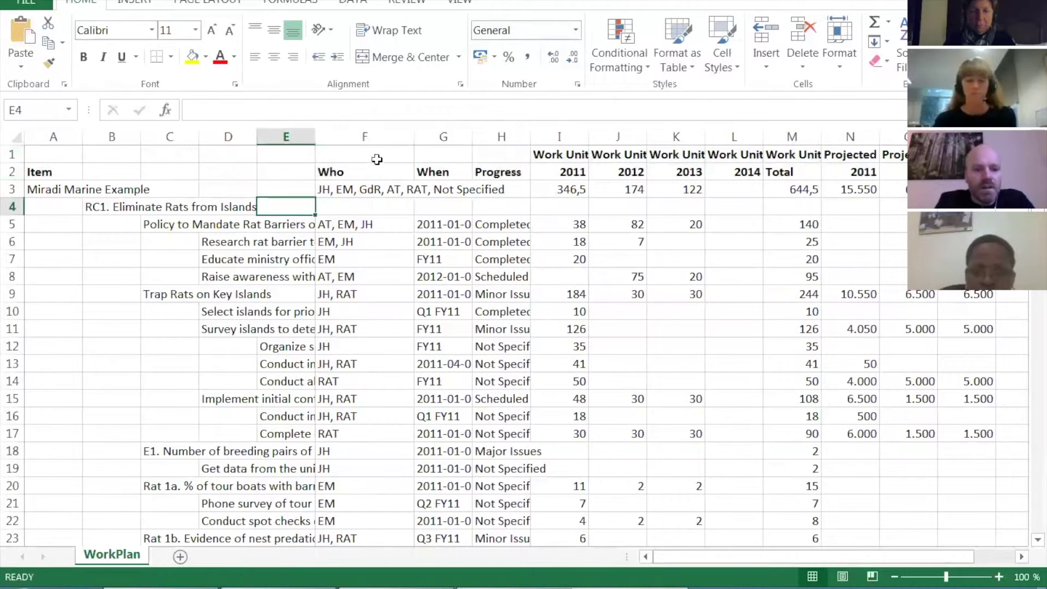
Format columns M through P as euro accounting amounts without decimals.
{"action": "left_click", "coordinate": [792, 190]}
{"action": "left_click", "coordinate": [785, 138]}
{"action": "left_click_drag", "start_coordinate": [785, 138], "coordinate": [965, 138]}
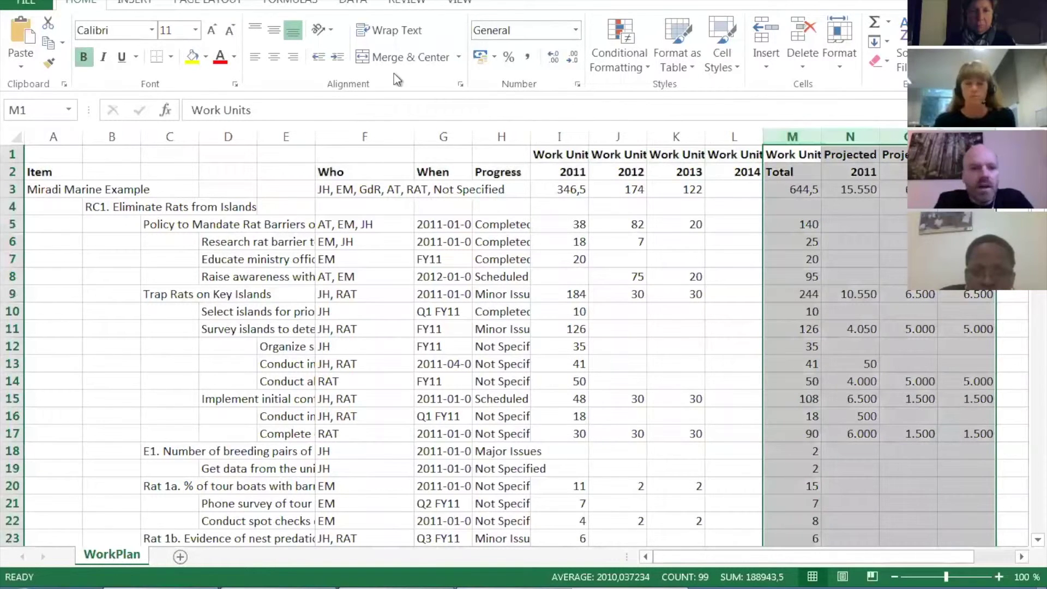
{"action": "left_click", "coordinate": [485, 58]}
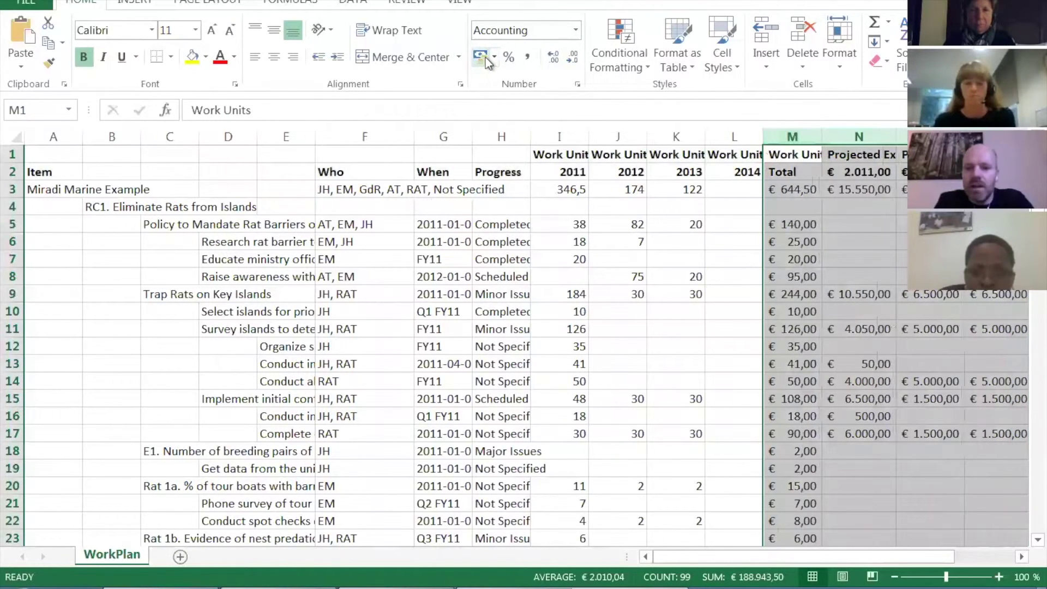
{"action": "left_click", "coordinate": [570, 57]}
{"action": "left_click", "coordinate": [570, 58]}
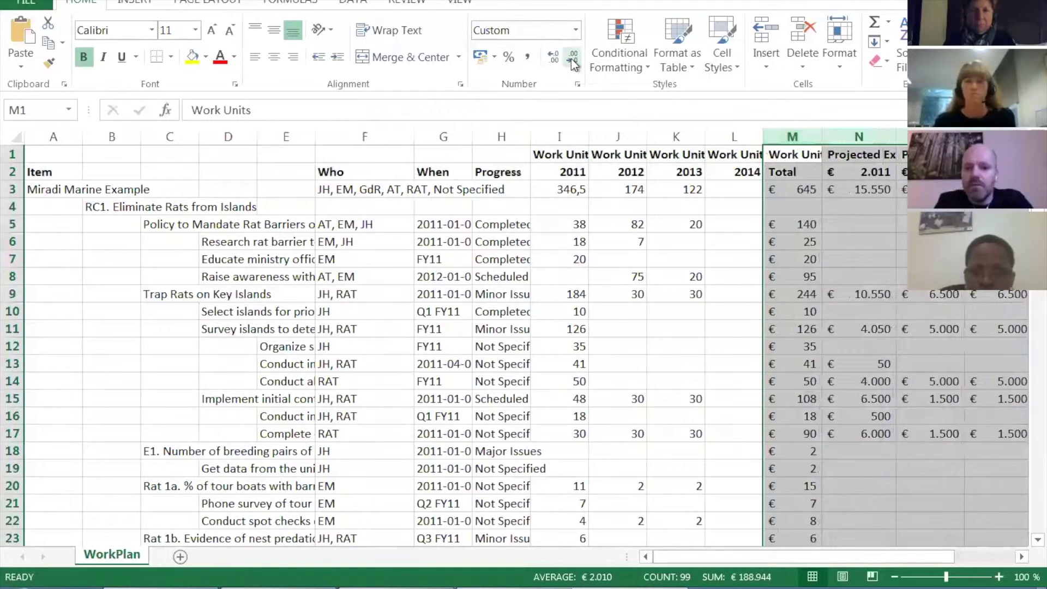
Set the header cells M2:P2 to the General number format and return to cell A4.
{"action": "left_click", "coordinate": [780, 166]}
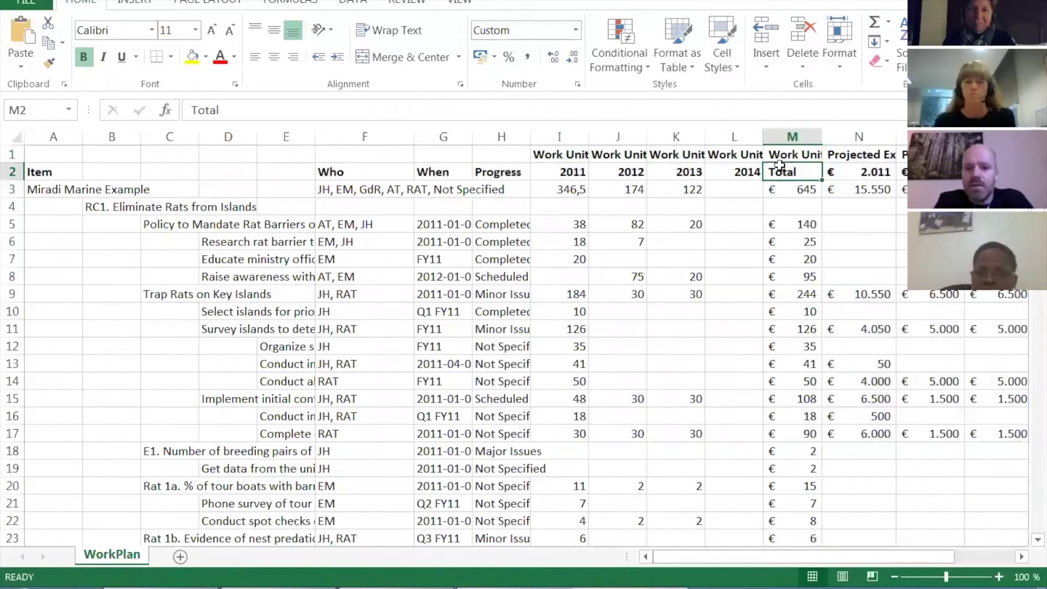
{"action": "left_click_drag", "start_coordinate": [780, 167], "coordinate": [926, 172]}
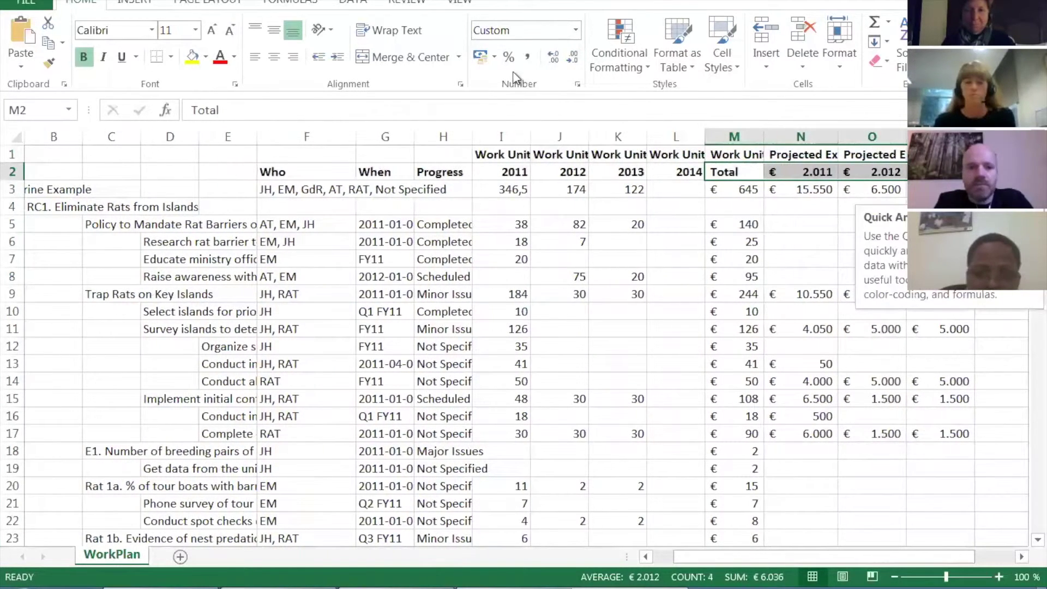
{"action": "left_click", "coordinate": [575, 30]}
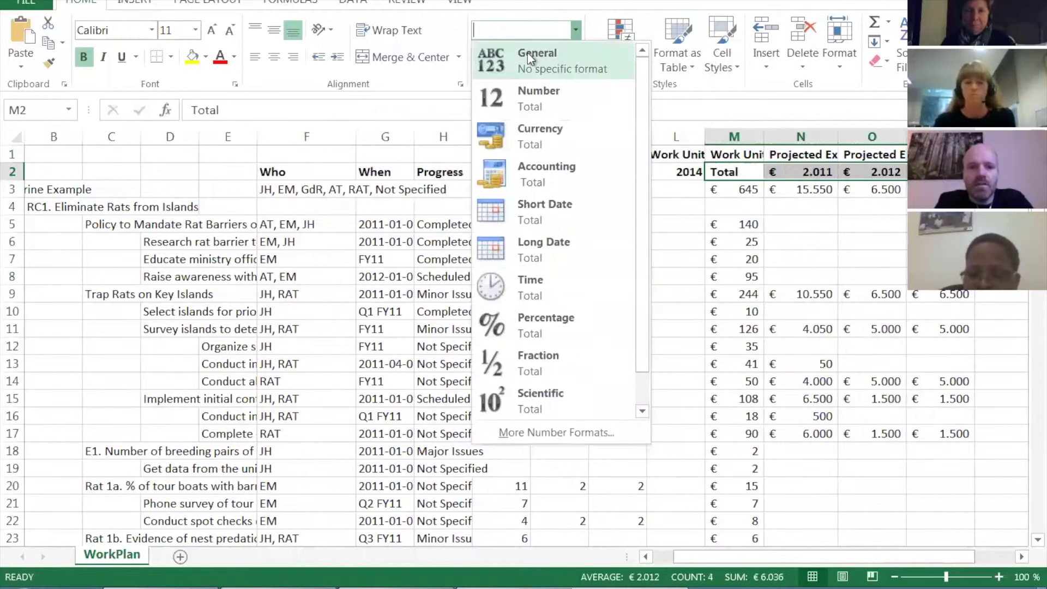
{"action": "left_click", "coordinate": [529, 58]}
{"action": "key", "text": "Down"}
{"action": "key", "text": "Down"}
{"action": "key", "text": "Left"}
{"action": "key", "text": "Left"}
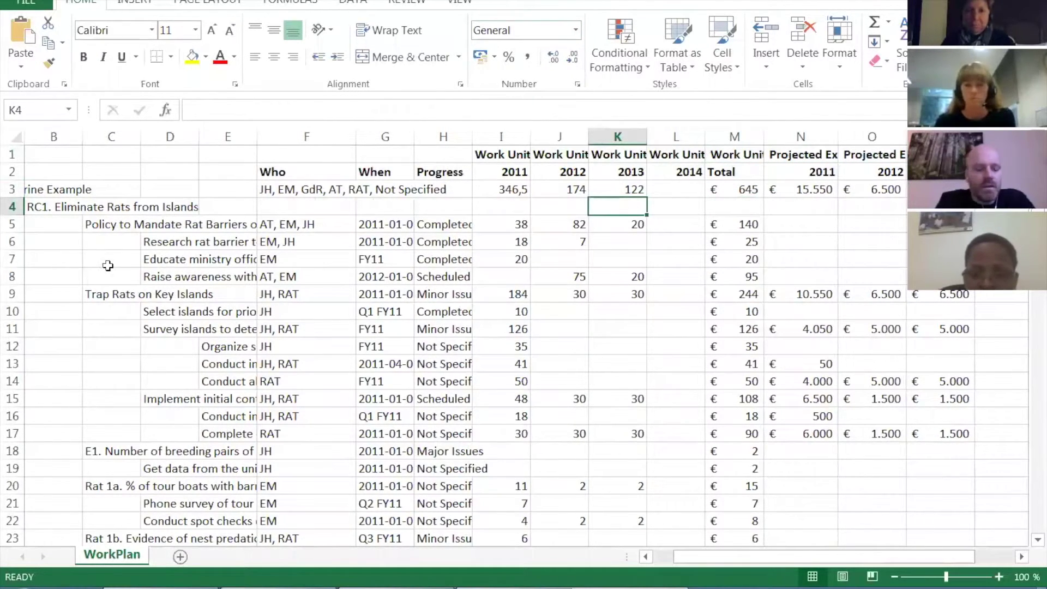
{"action": "key", "text": "Left"}
{"action": "key", "text": "Left"}
{"action": "key", "text": "Left"}
{"action": "key", "text": "Left"}
{"action": "key", "text": "Left"}
{"action": "key", "text": "Left"}
{"action": "key", "text": "Left"}
{"action": "key", "text": "Left"}
{"action": "key", "text": "Left"}
{"action": "key", "text": "Left"}
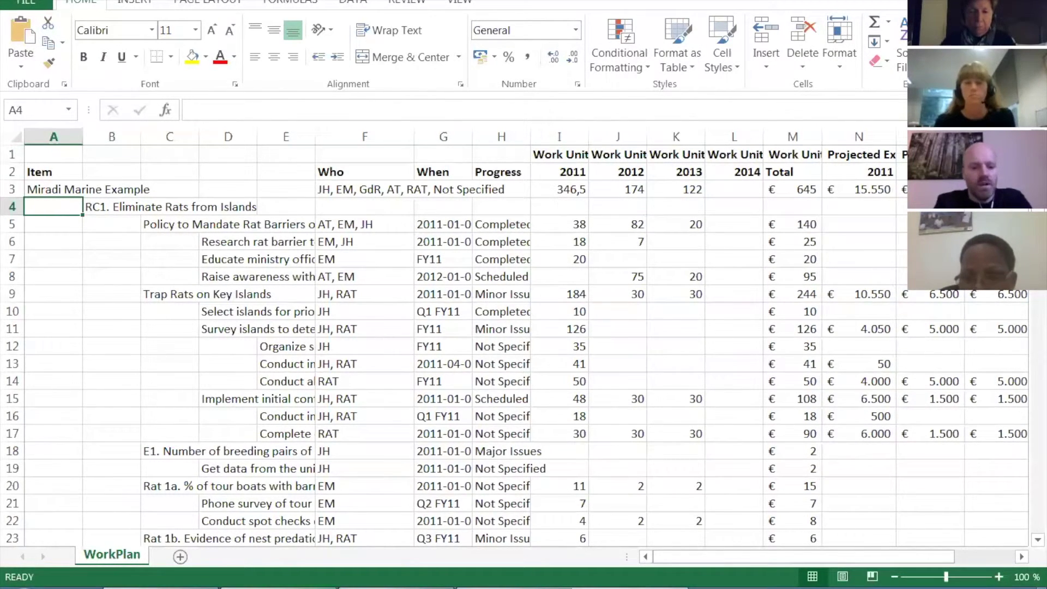
Switch back to Miradi and export the current Work Plan page as an RTF file named WorkPlan in the MUG folder.
{"action": "key", "text": "alt+Tab"}
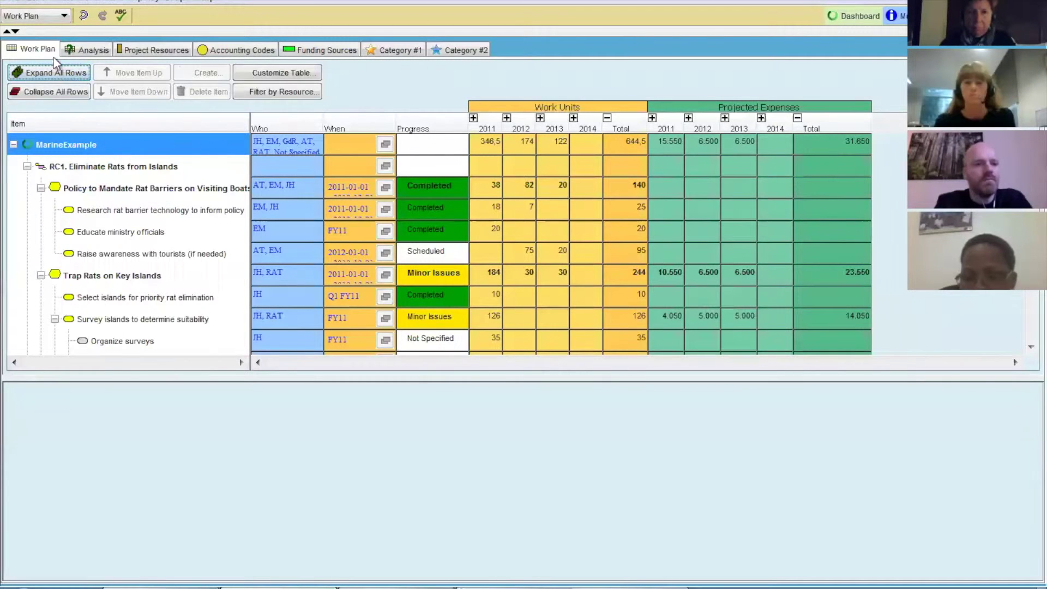
{"action": "left_click", "coordinate": [13, 2]}
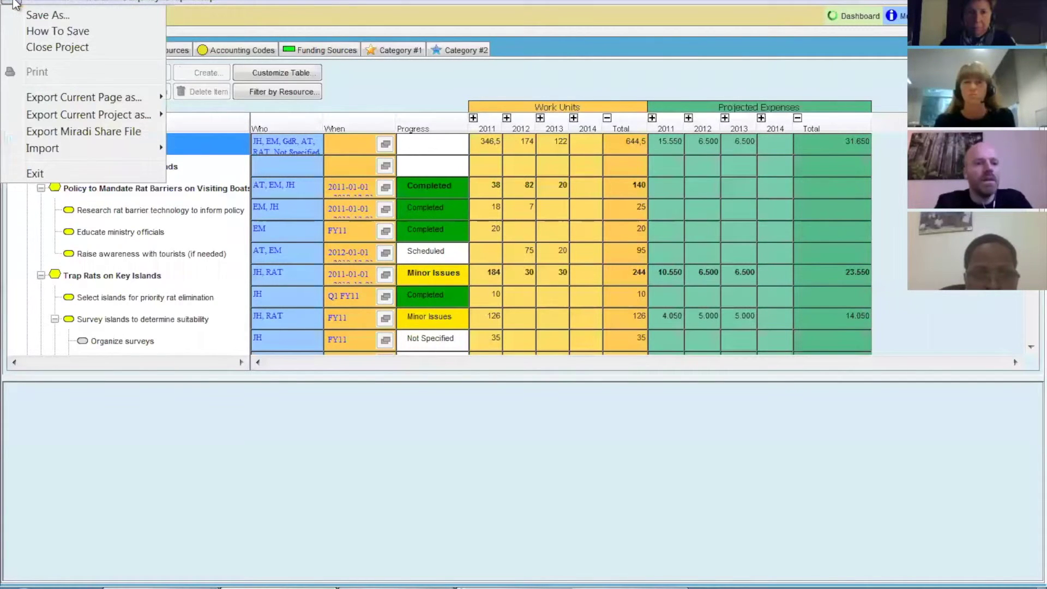
{"action": "mouse_move", "coordinate": [46, 99]}
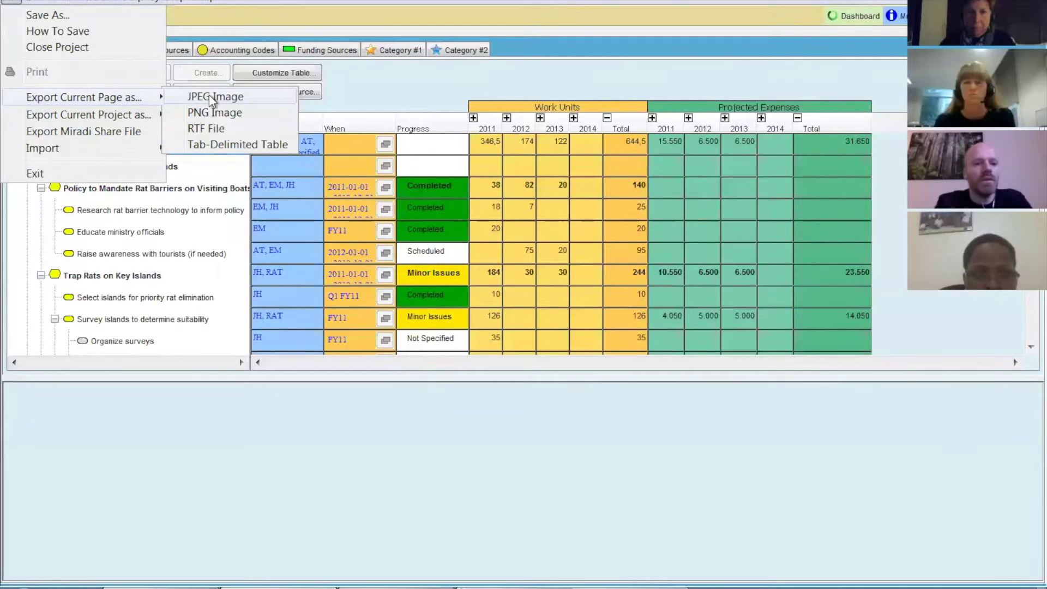
{"action": "left_click", "coordinate": [218, 129]}
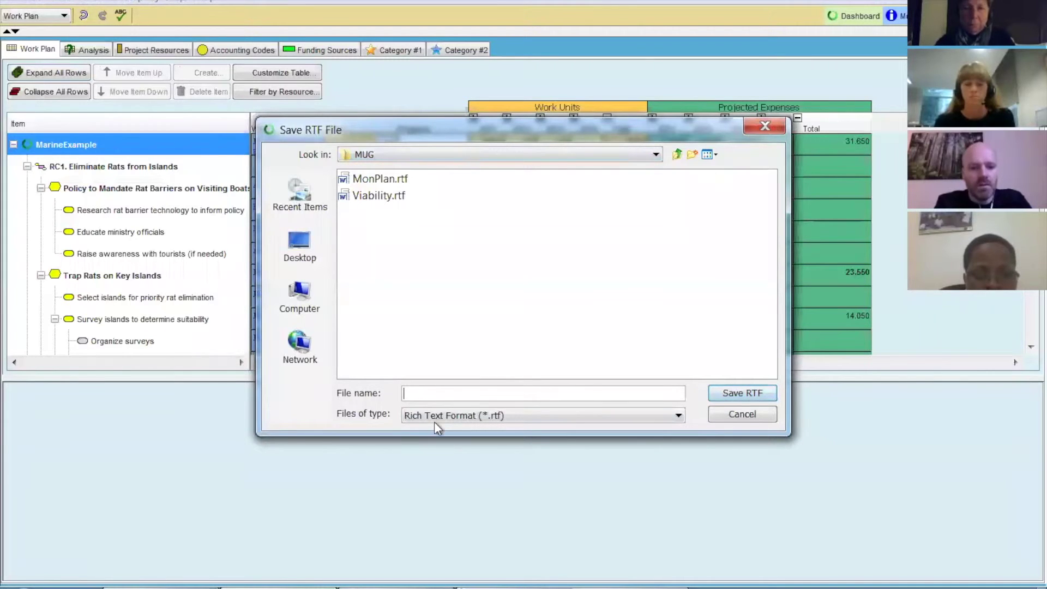
{"action": "type", "text": "WorkPlan"}
{"action": "key", "text": "Return"}
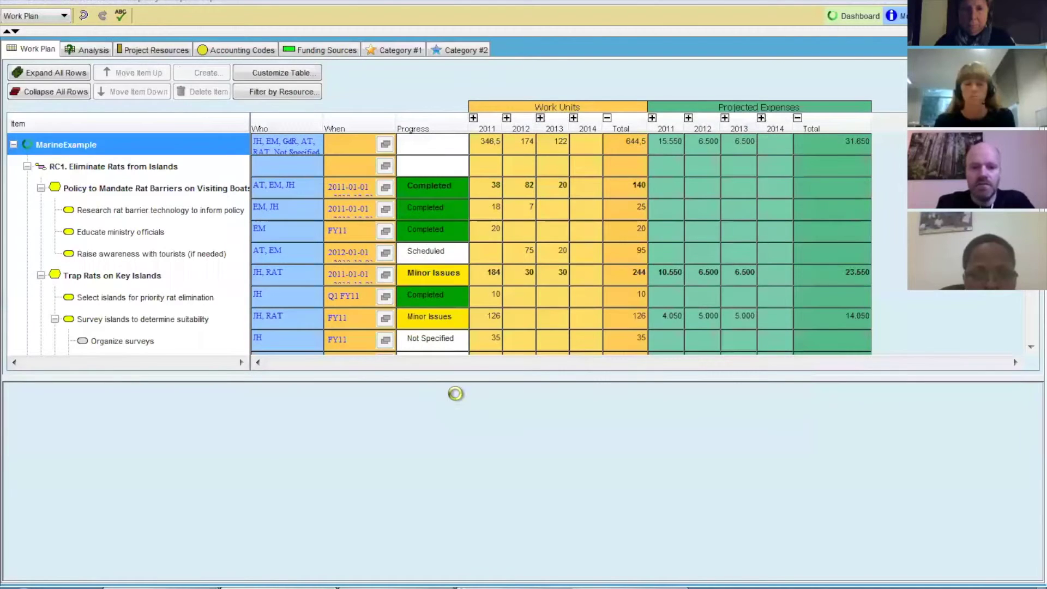
{"action": "key", "text": "Return"}
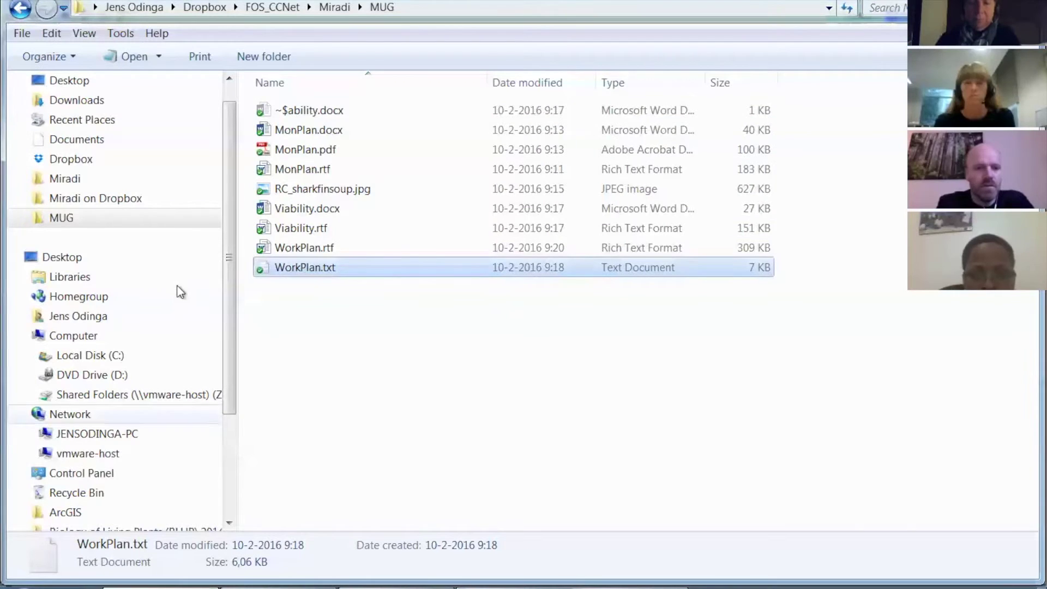
Open the exported WorkPlan.rtf from the MUG folder in Word.
{"action": "left_click", "coordinate": [282, 250]}
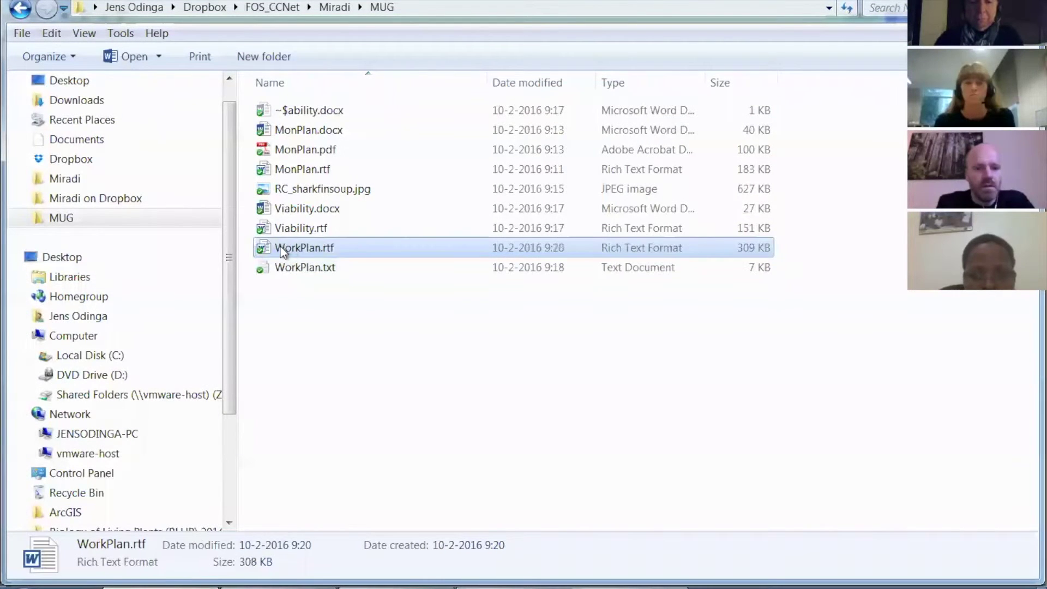
{"action": "double_click", "coordinate": [267, 244]}
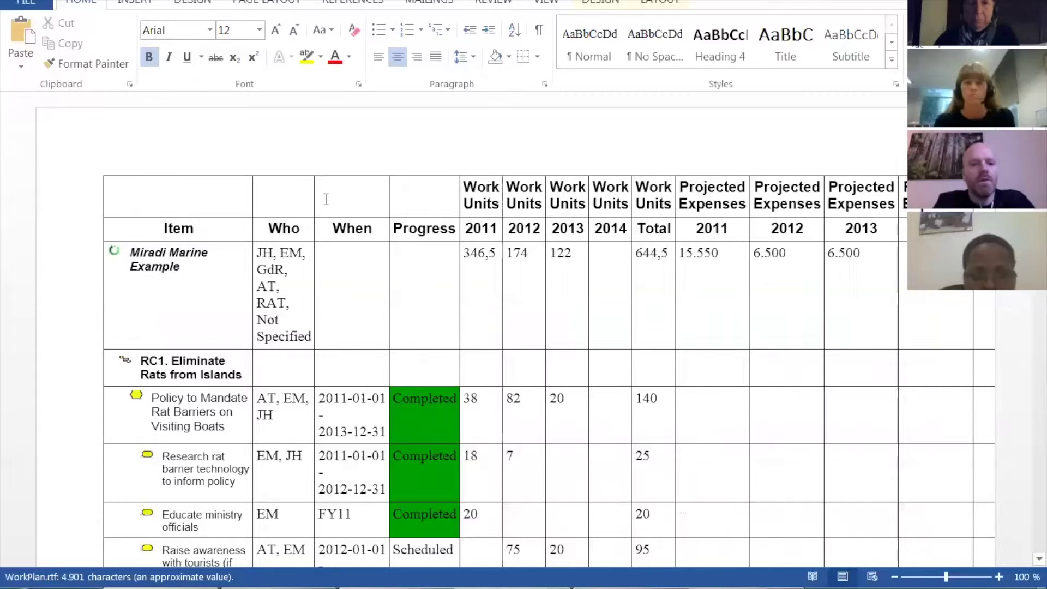
Copy the entire Work Plan table from the Word document and paste it into a new blank Excel workbook.
{"action": "left_click", "coordinate": [102, 176]}
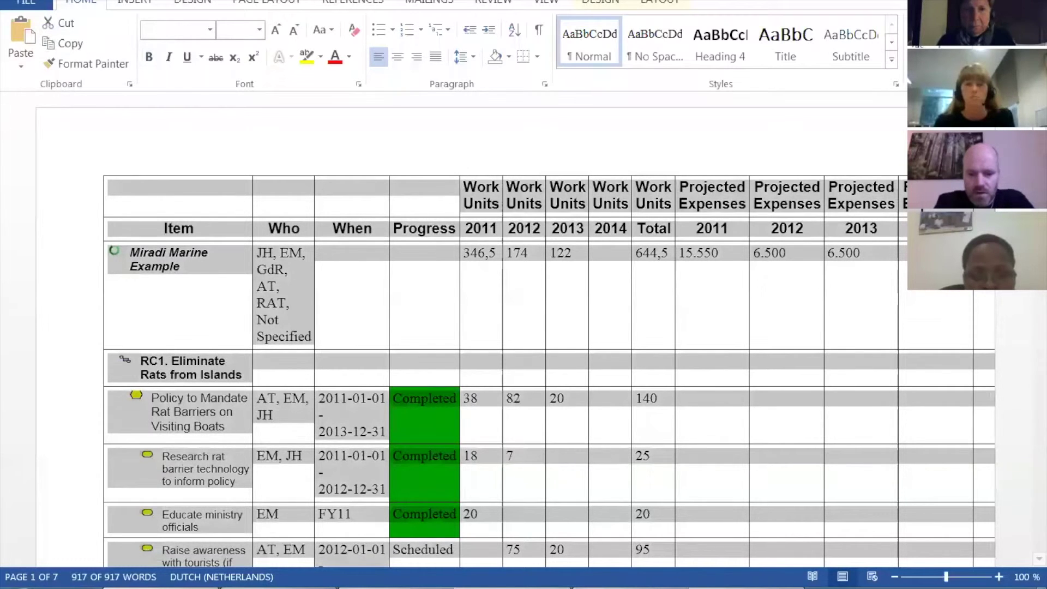
{"action": "key", "text": "alt+Tab"}
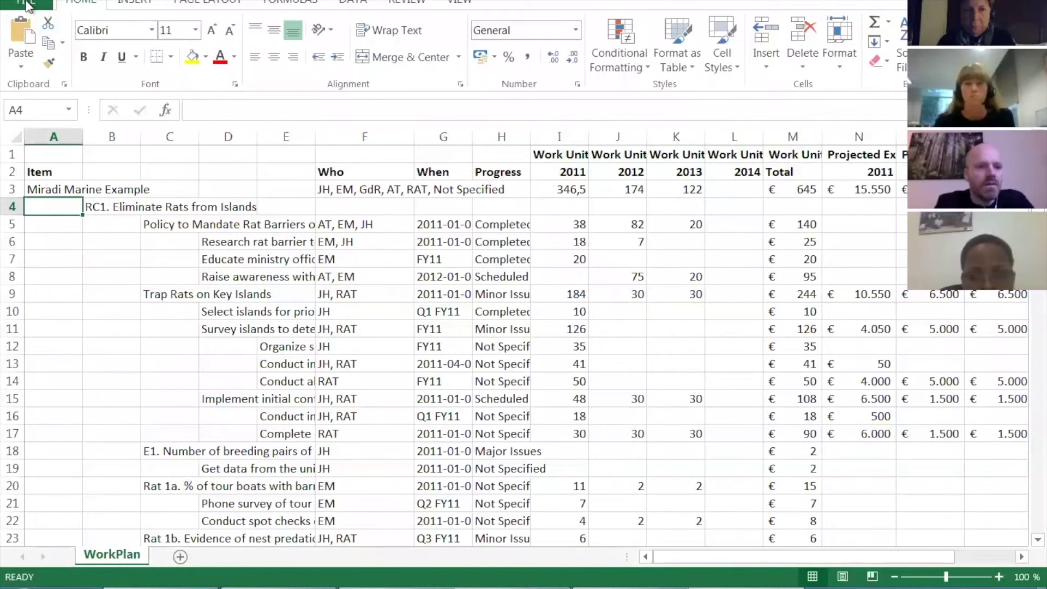
{"action": "left_click", "coordinate": [26, 4]}
{"action": "left_click", "coordinate": [29, 72]}
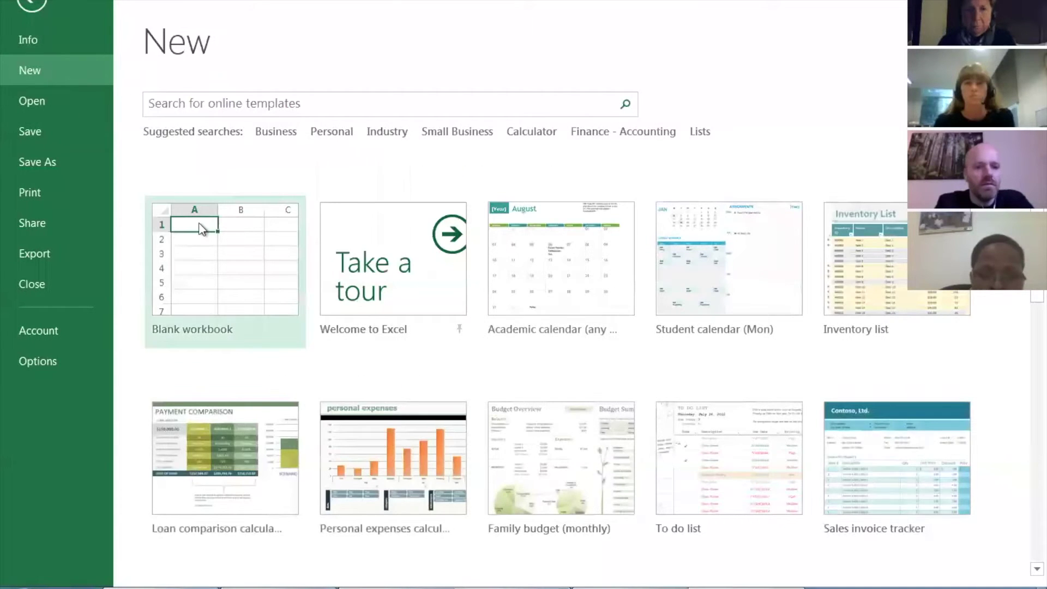
{"action": "key", "text": "Escape"}
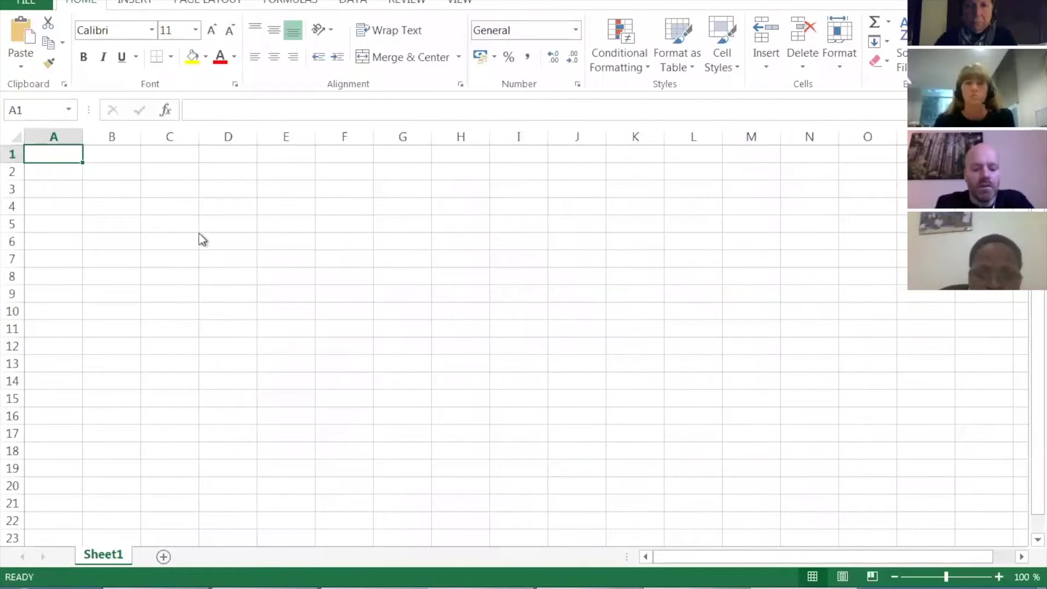
{"action": "key", "text": "ctrl+v"}
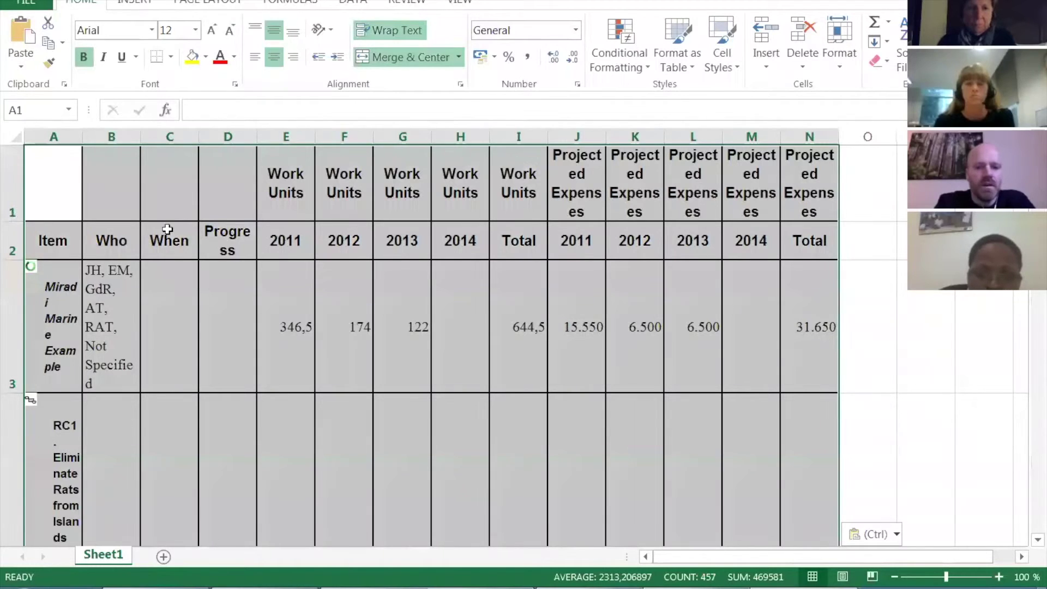
Widen column A to about three and a half times its width so the item names fit.
{"action": "left_click_drag", "start_coordinate": [82, 136], "coordinate": [229, 137]}
{"action": "left_click", "coordinate": [198, 301]}
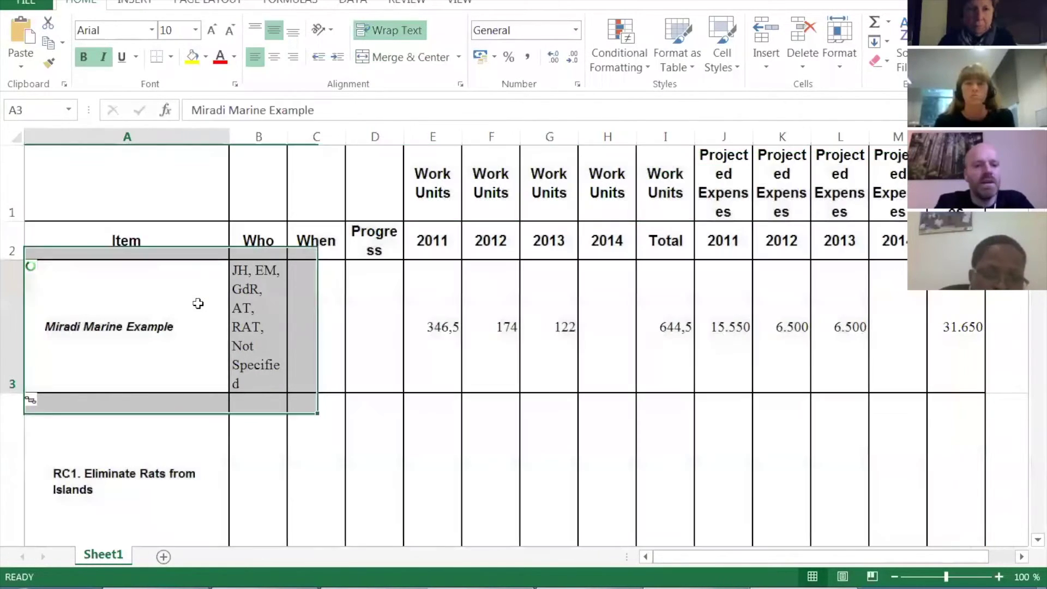
Examine the pasted rows from the project header to the tourist awareness item, checking row heights, icons and progress colours.
{"action": "scroll", "coordinate": [194, 371], "scroll_direction": "down", "scroll_amount": 1}
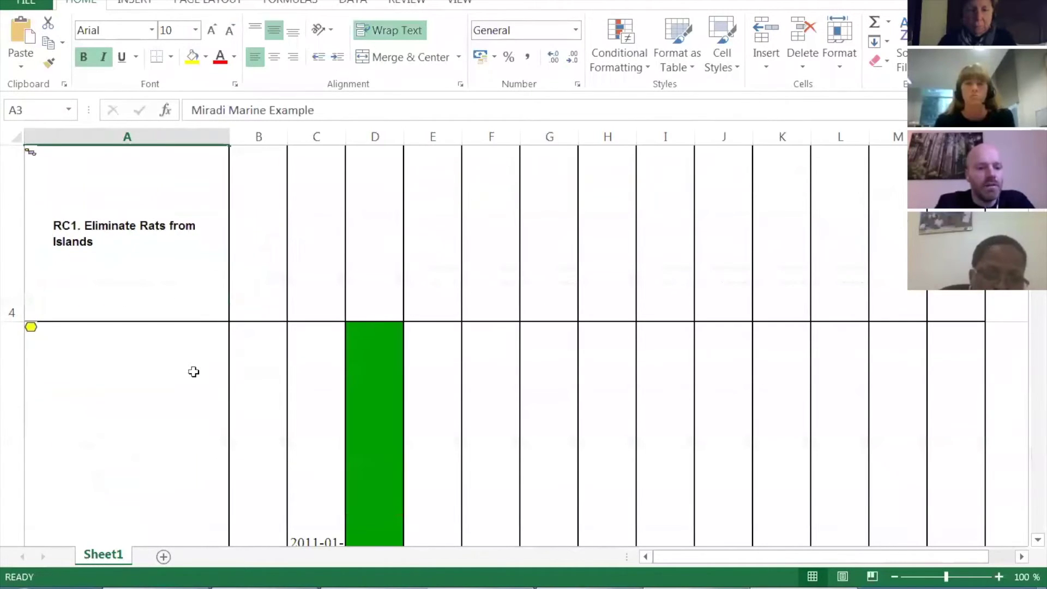
{"action": "left_click", "coordinate": [150, 379]}
{"action": "scroll", "coordinate": [150, 379], "scroll_direction": "down", "scroll_amount": 1}
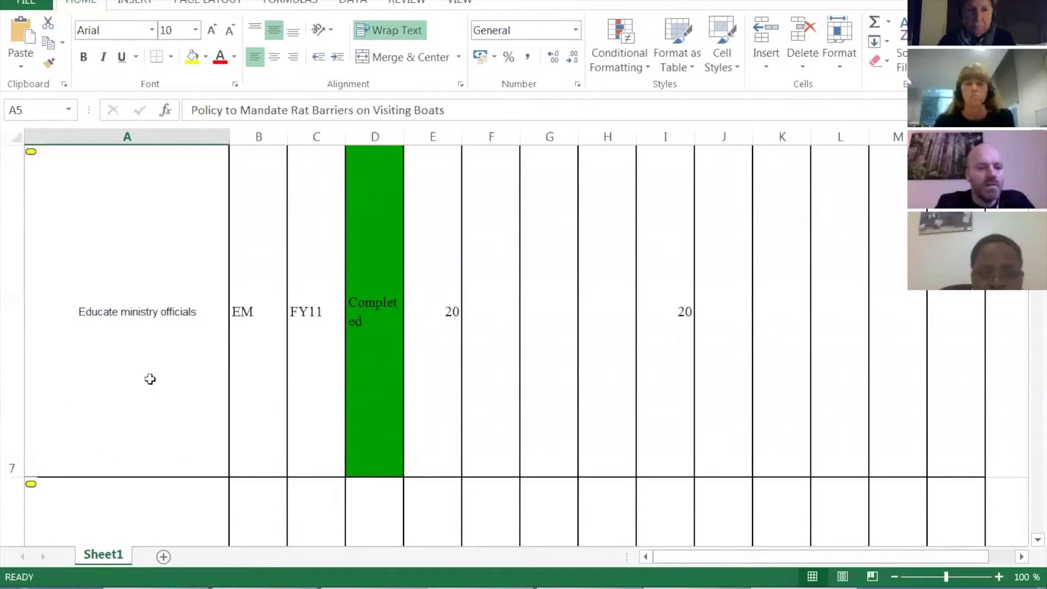
{"action": "left_click", "coordinate": [150, 347]}
{"action": "scroll", "coordinate": [150, 346], "scroll_direction": "down", "scroll_amount": 1}
{"action": "left_click", "coordinate": [151, 344]}
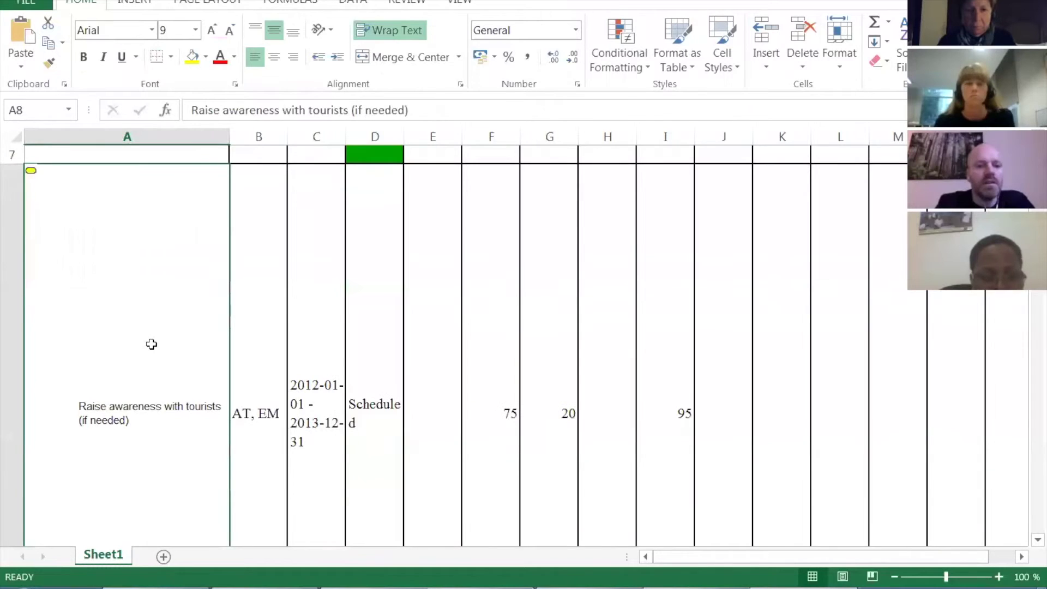
{"action": "key", "text": "Up"}
{"action": "key", "text": "Up"}
{"action": "key", "text": "Up"}
{"action": "key", "text": "Up"}
{"action": "key", "text": "Up"}
{"action": "key", "text": "Up"}
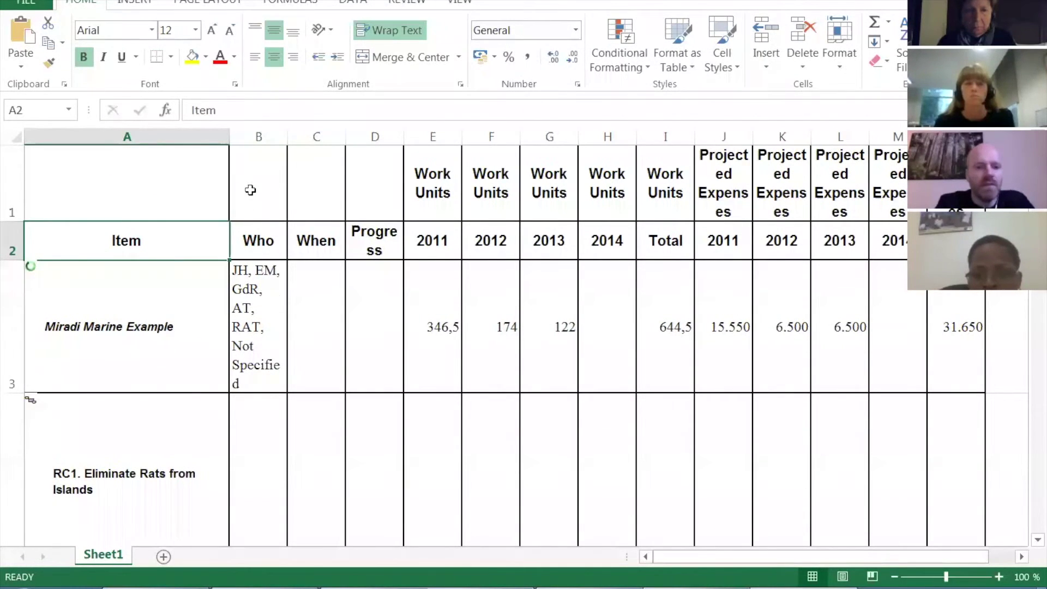
{"action": "left_click", "coordinate": [250, 190]}
{"action": "key", "text": "Down"}
{"action": "key", "text": "Down"}
{"action": "key", "text": "Up"}
{"action": "key", "text": "Up"}
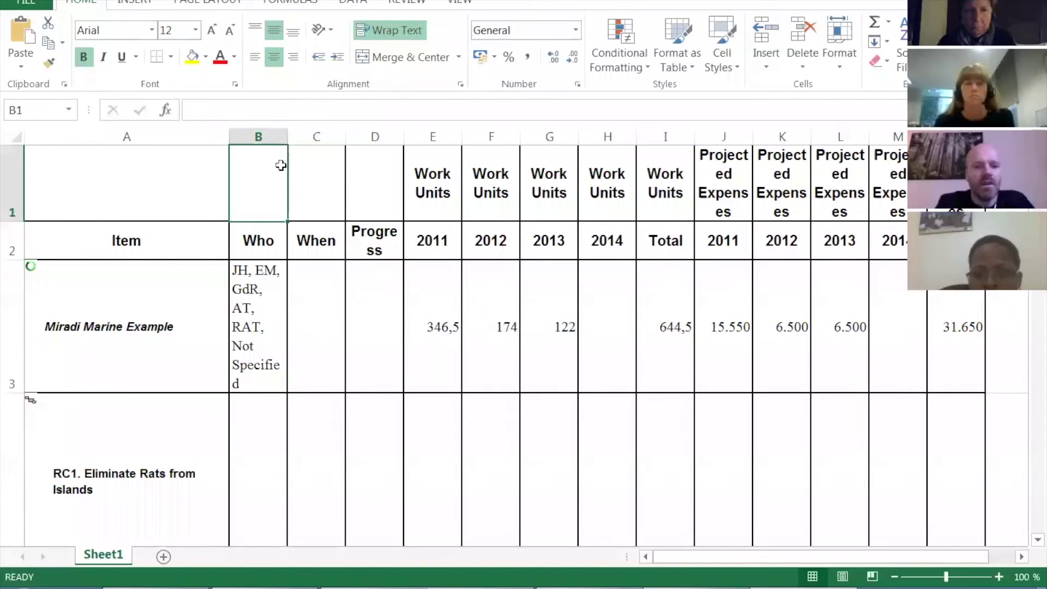
Widen the Who column and fit row 3's height to its content, ending with cells J2:L3 selected.
{"action": "left_click_drag", "start_coordinate": [287, 138], "coordinate": [406, 134]}
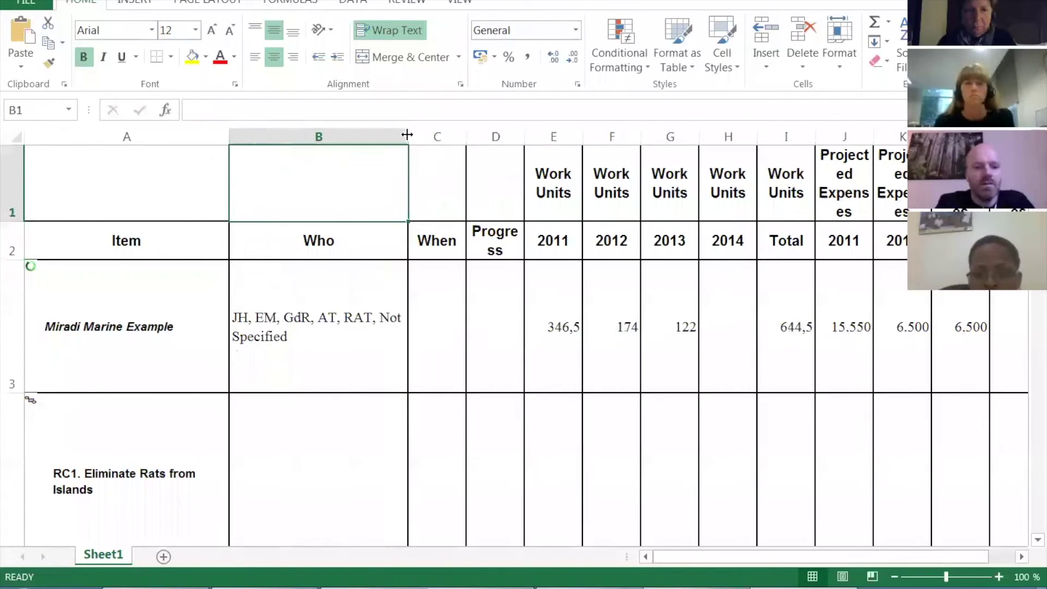
{"action": "double_click", "coordinate": [18, 392]}
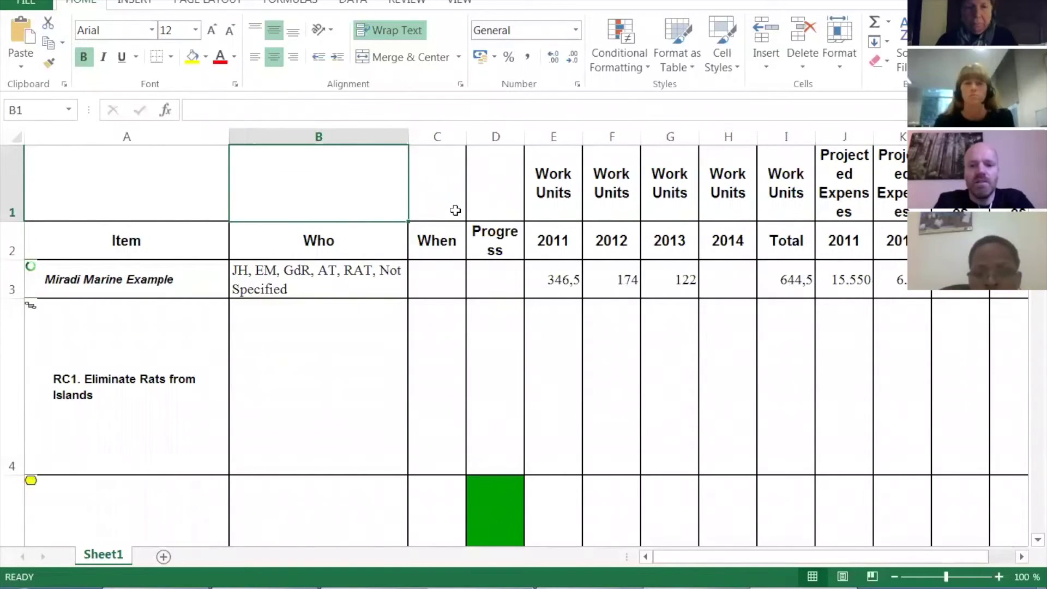
{"action": "left_click", "coordinate": [833, 279]}
{"action": "left_click_drag", "start_coordinate": [844, 240], "coordinate": [960, 281]}
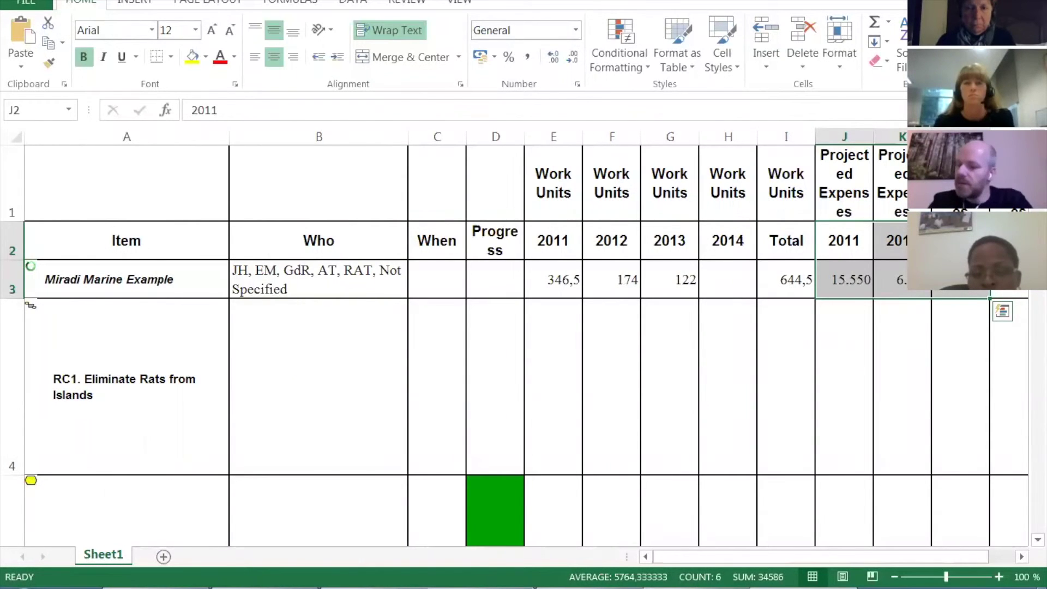
Switch back to Miradi's Work Plan and expand the 2011 work units into quarter columns.
{"action": "key", "text": "super+Tab"}
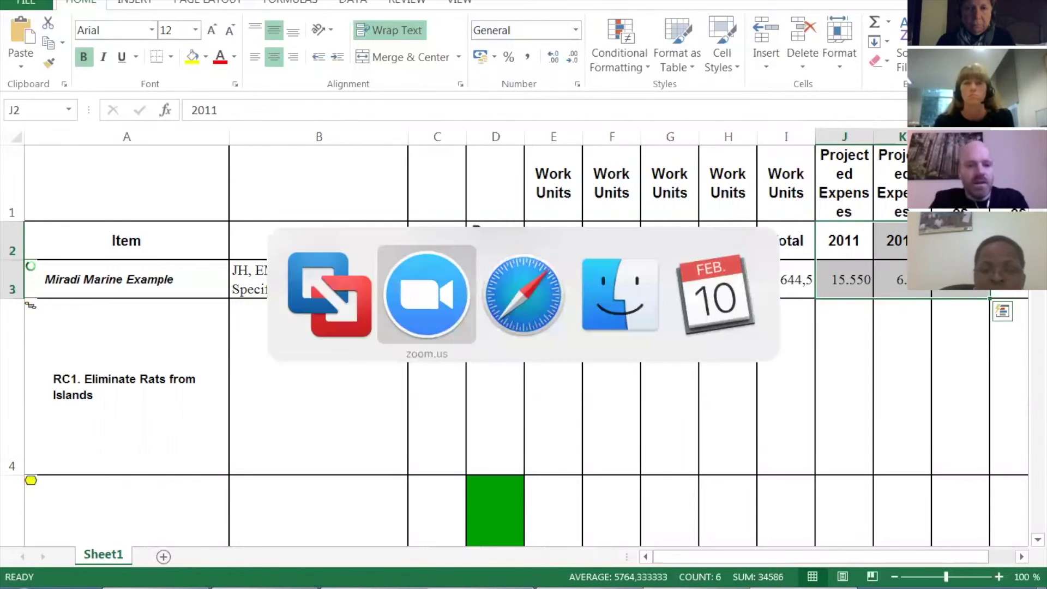
{"action": "key", "text": "super+shift+Tab"}
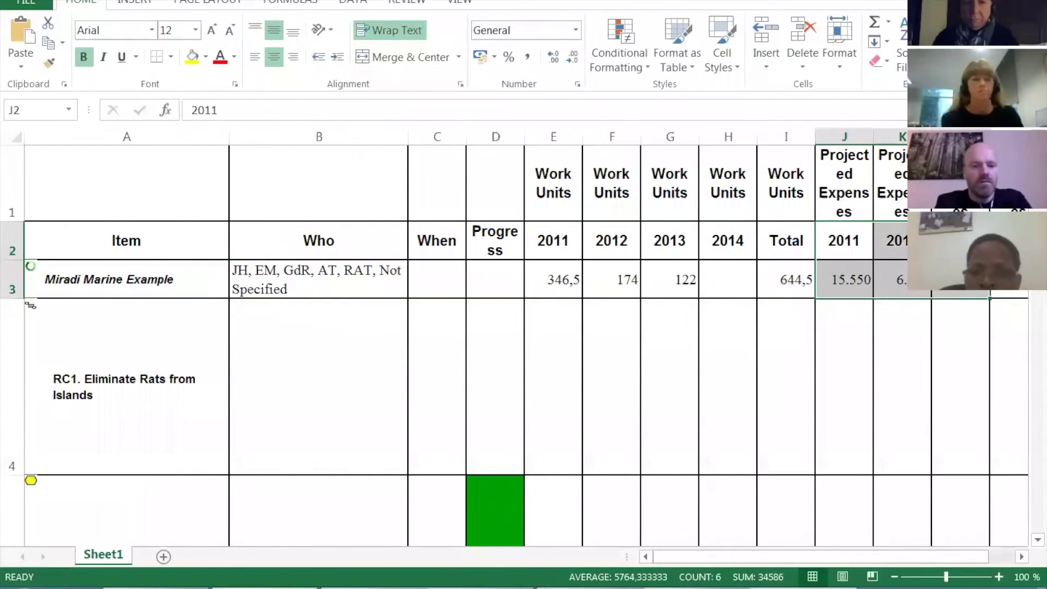
{"action": "left_click", "coordinate": [267, 587]}
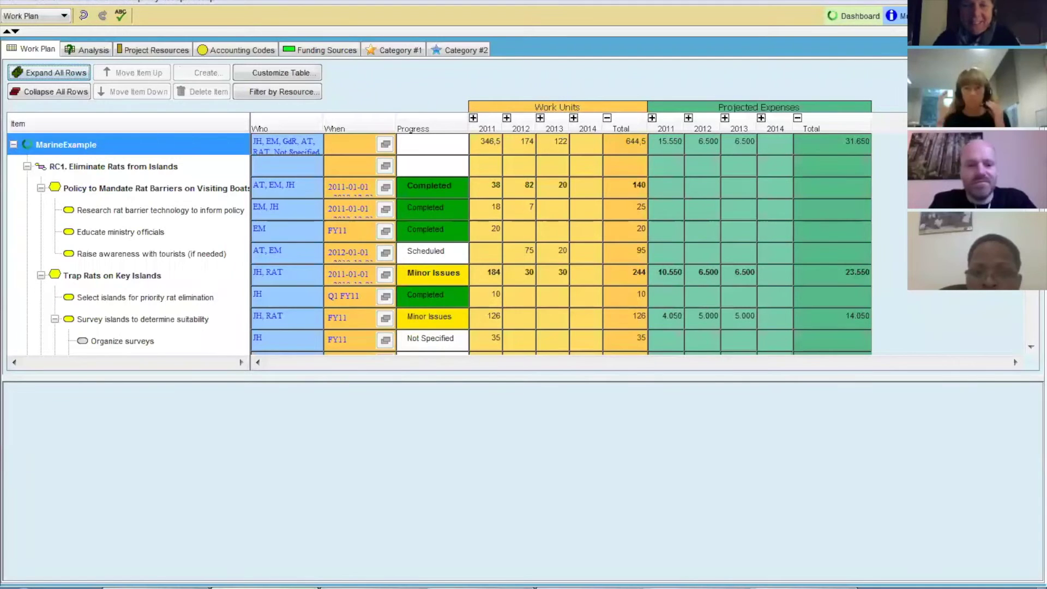
{"action": "mouse_move", "coordinate": [427, 587]}
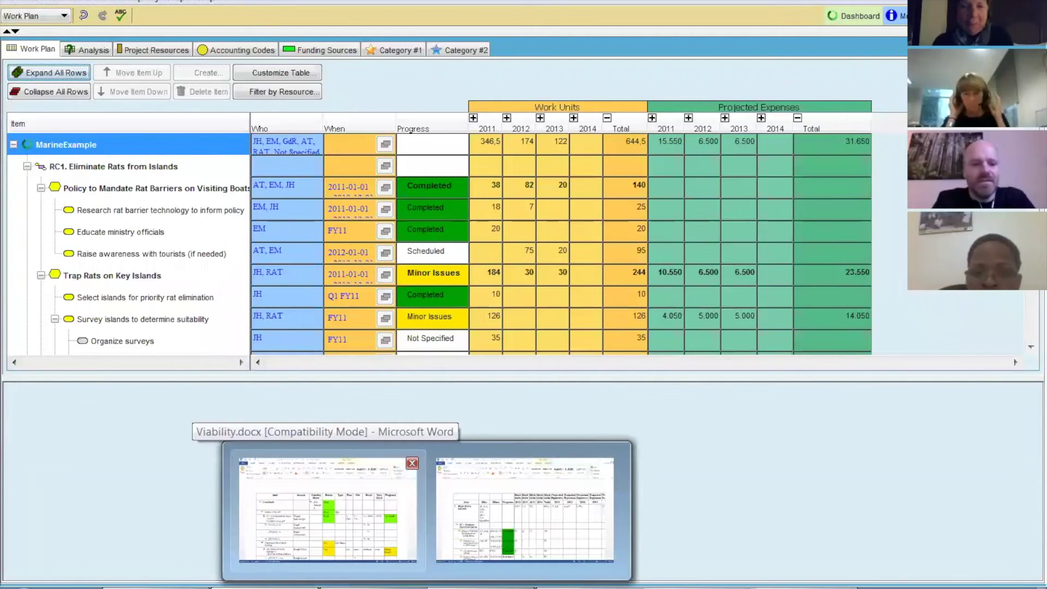
{"action": "mouse_move", "coordinate": [327, 510]}
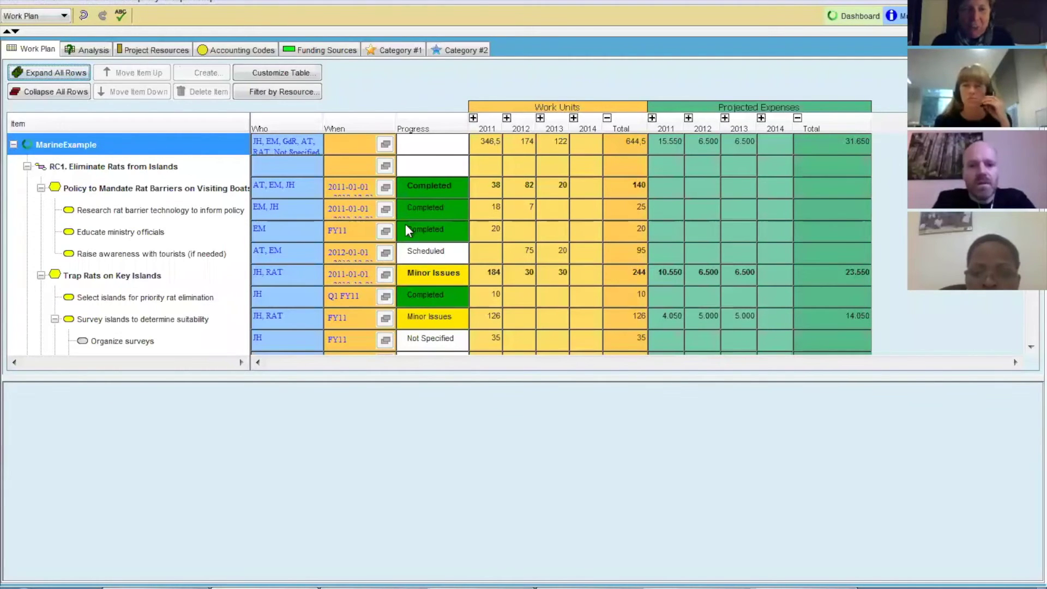
{"action": "left_click", "coordinate": [473, 118]}
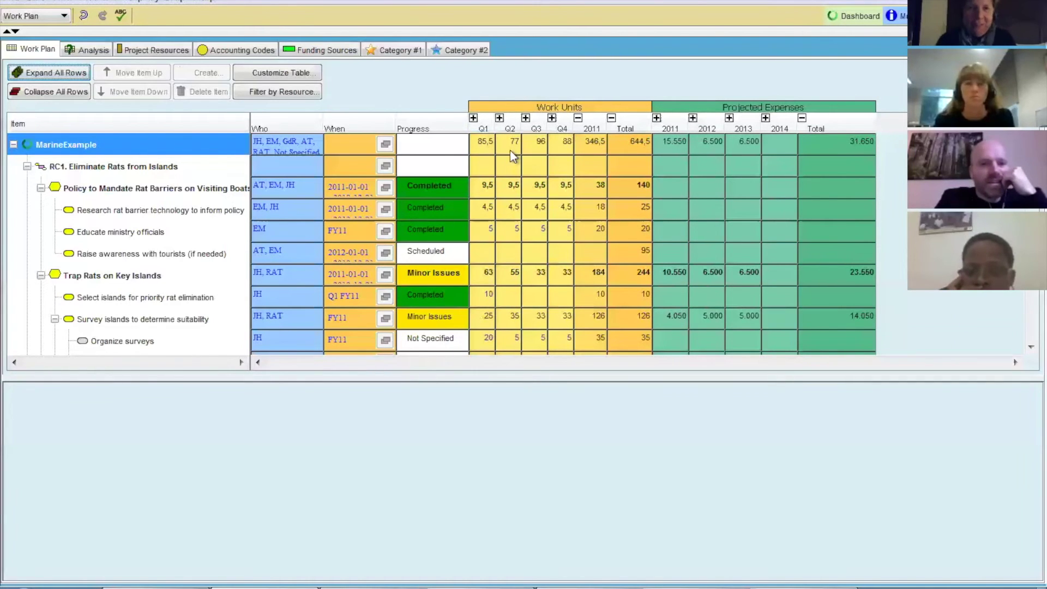
Open the project's Planning settings in the Summary view to check the fiscal year and quarter column options.
{"action": "left_click", "coordinate": [48, 19]}
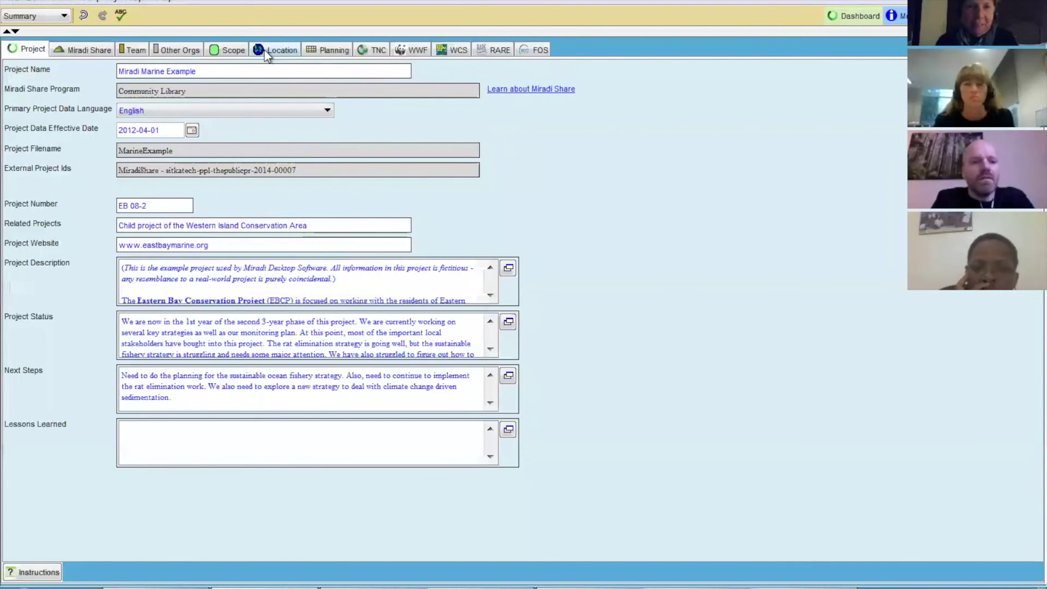
{"action": "left_click", "coordinate": [331, 52]}
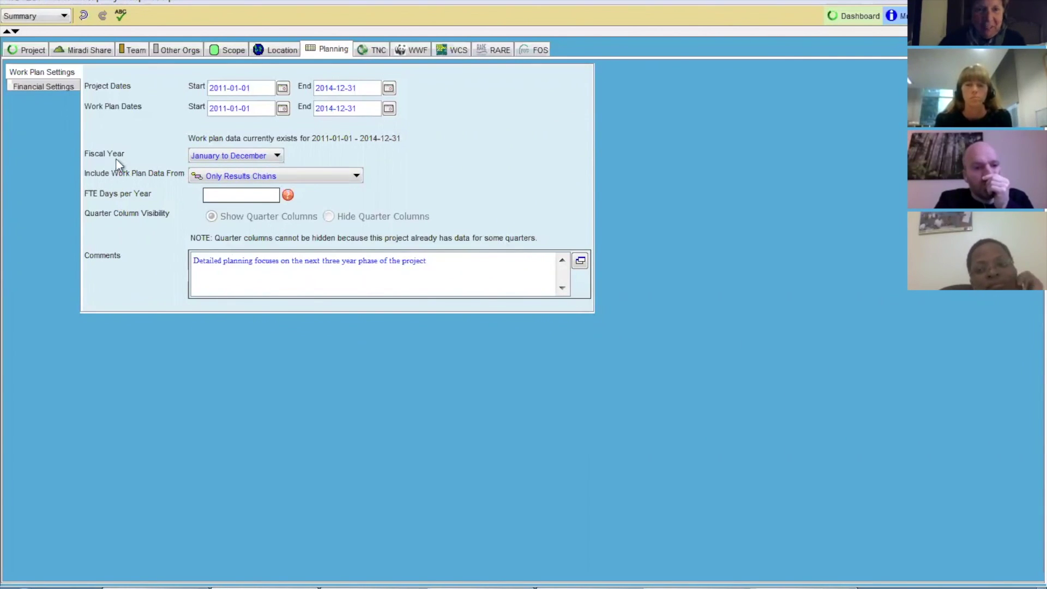
Go to the Reports view to look over the list of standard reports.
{"action": "left_click", "coordinate": [61, 24]}
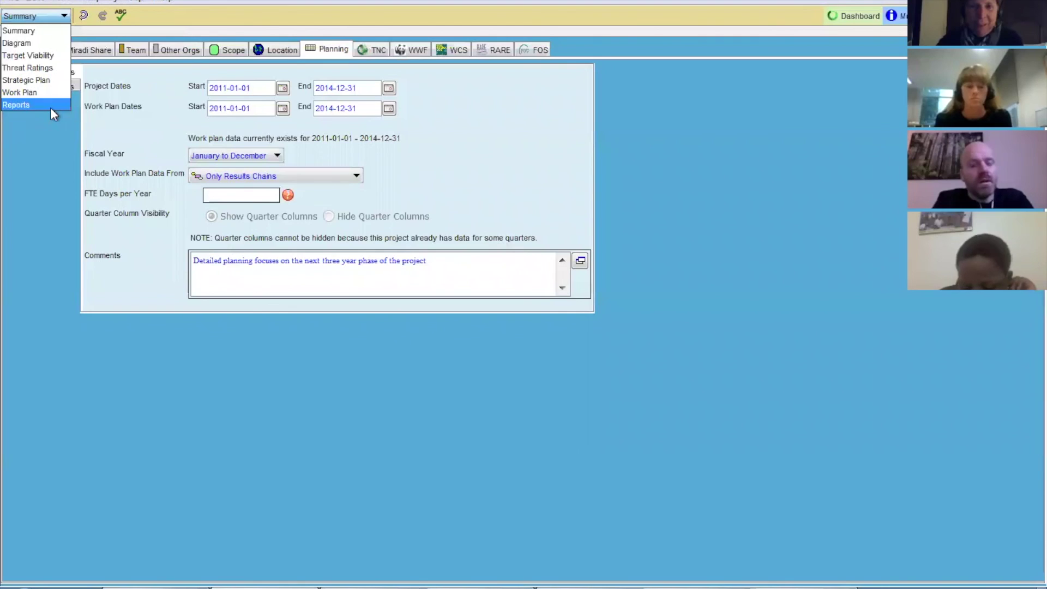
{"action": "left_click", "coordinate": [50, 106]}
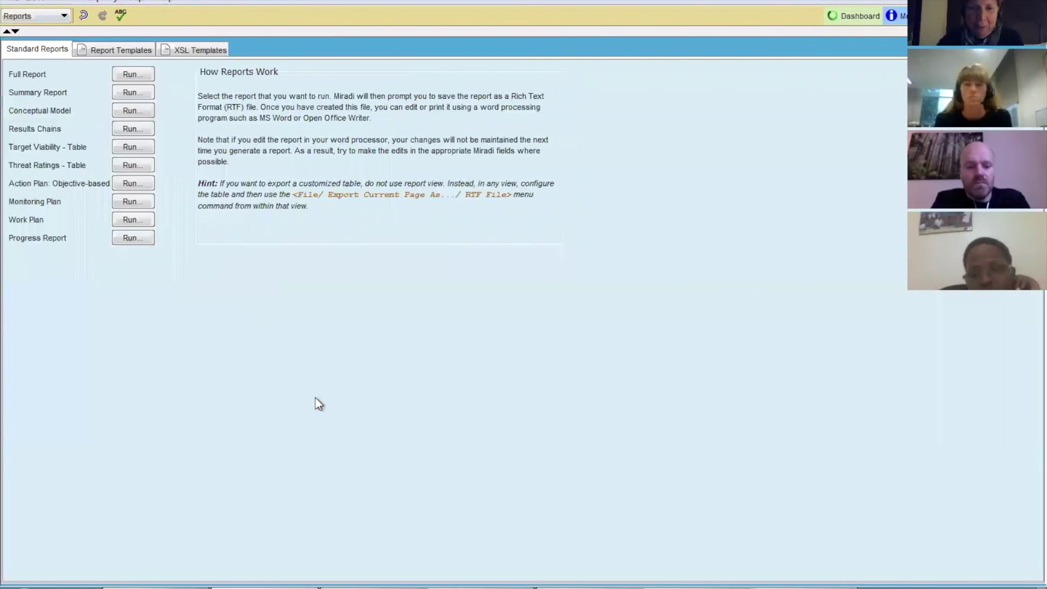
{"action": "key", "text": "super+Tab"}
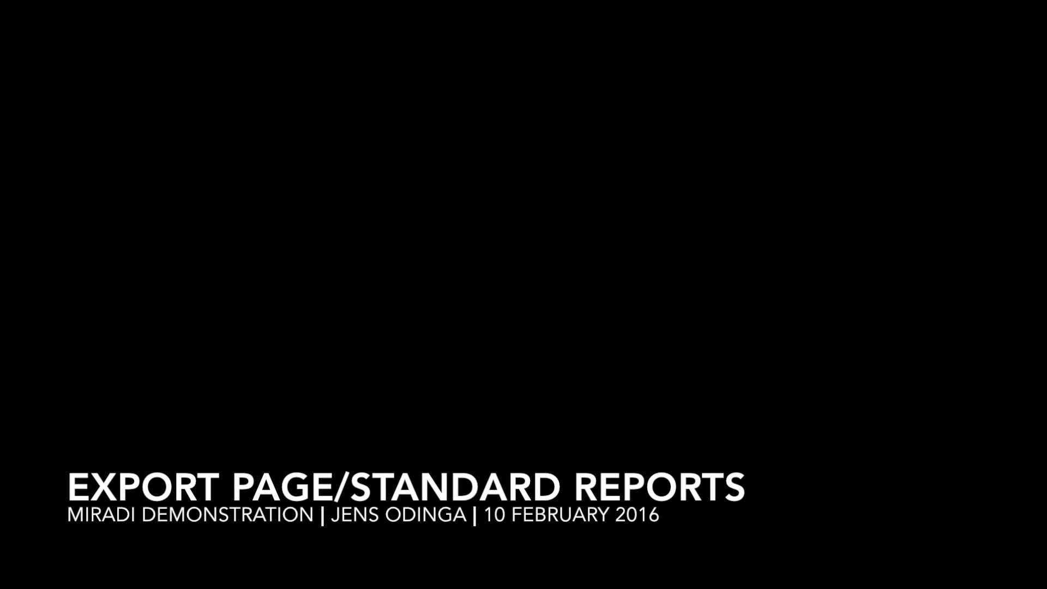